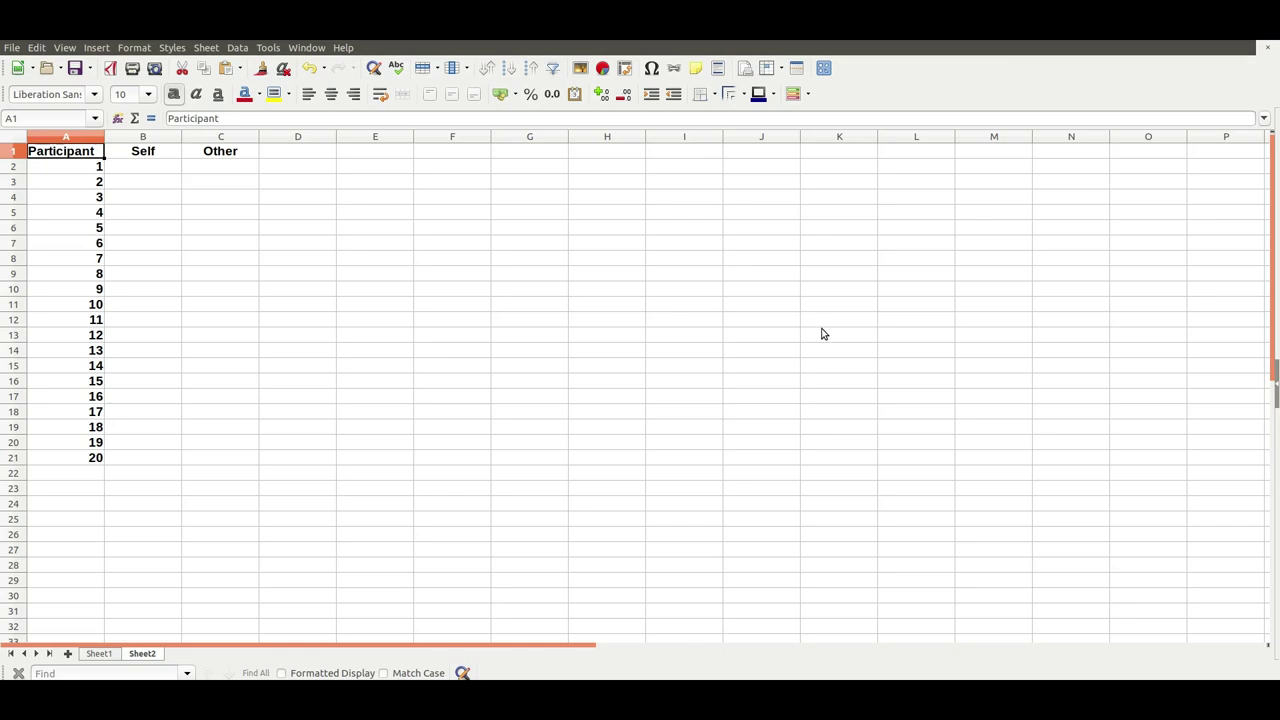
Enter the formula =RAND() in cell B2 for the first participant's Self score
key(Down)
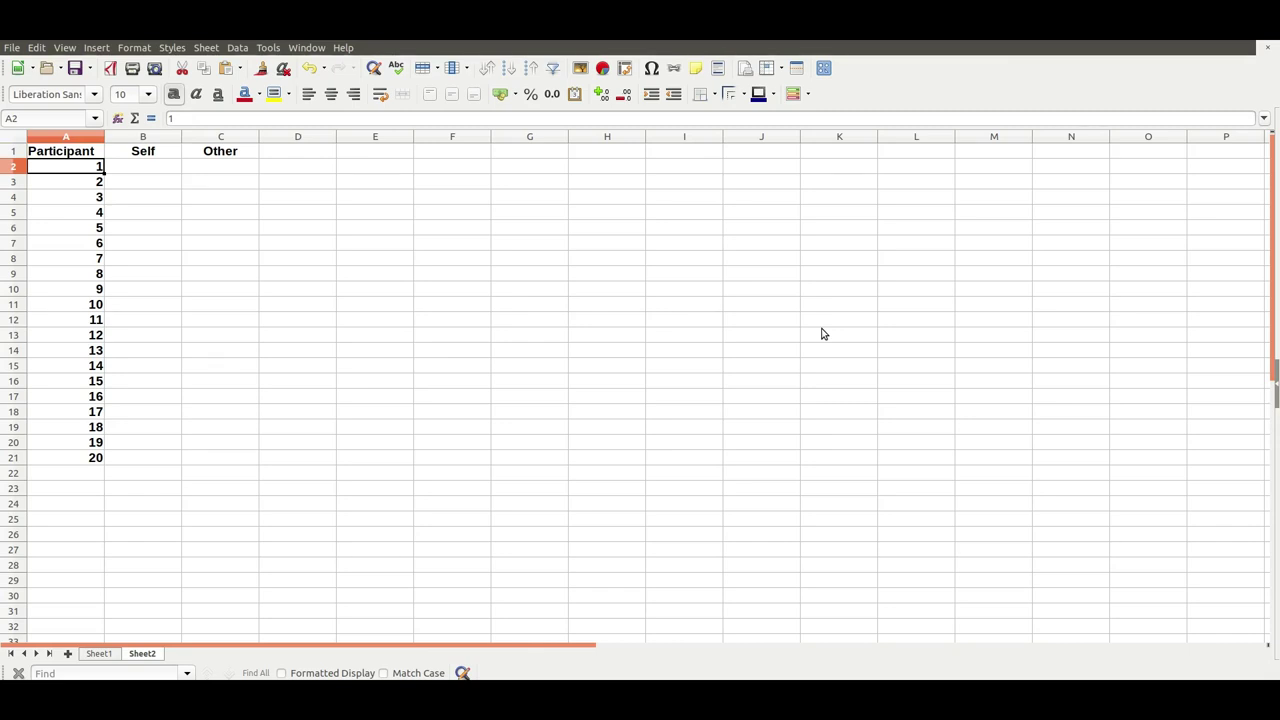
key(Right)
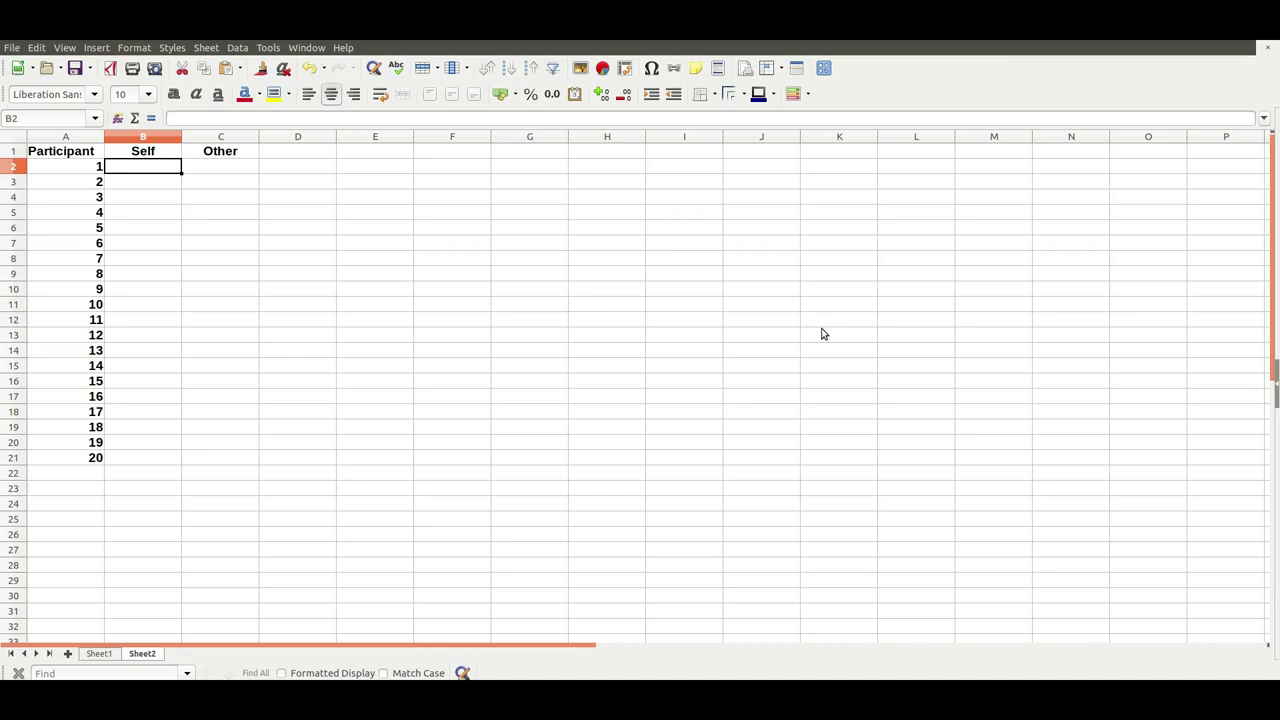
text(=RAND)
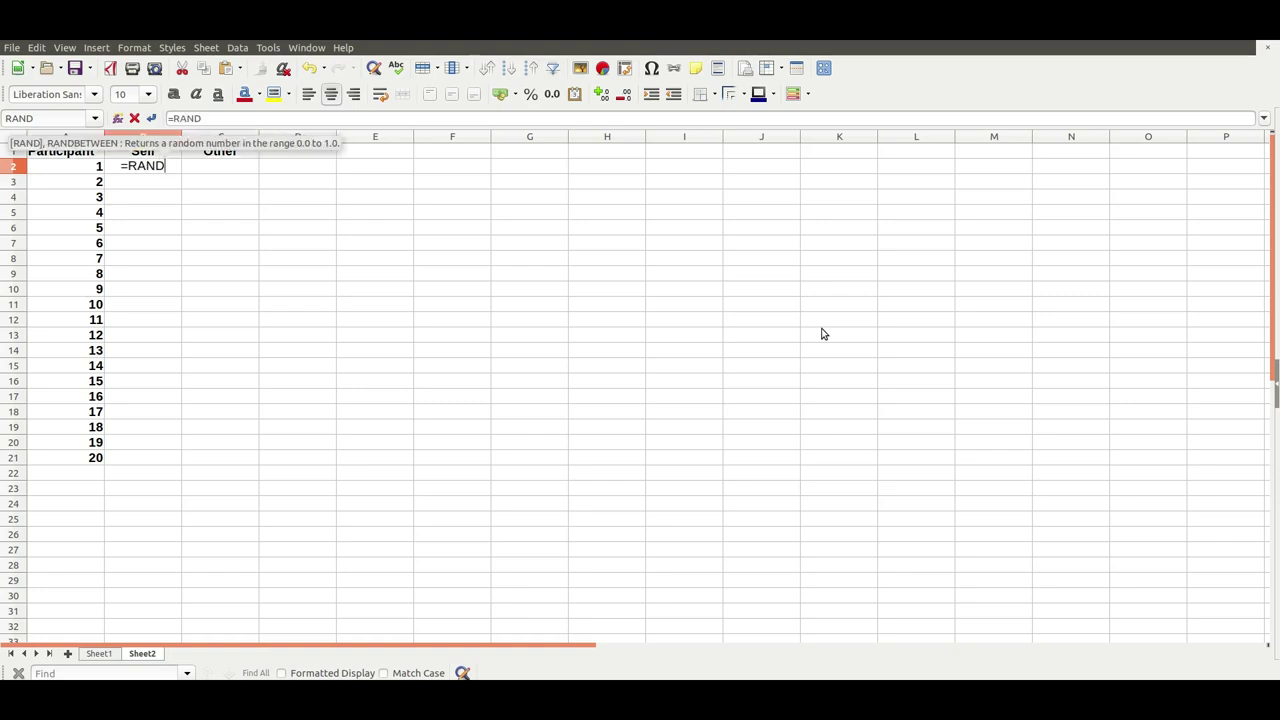
text(())
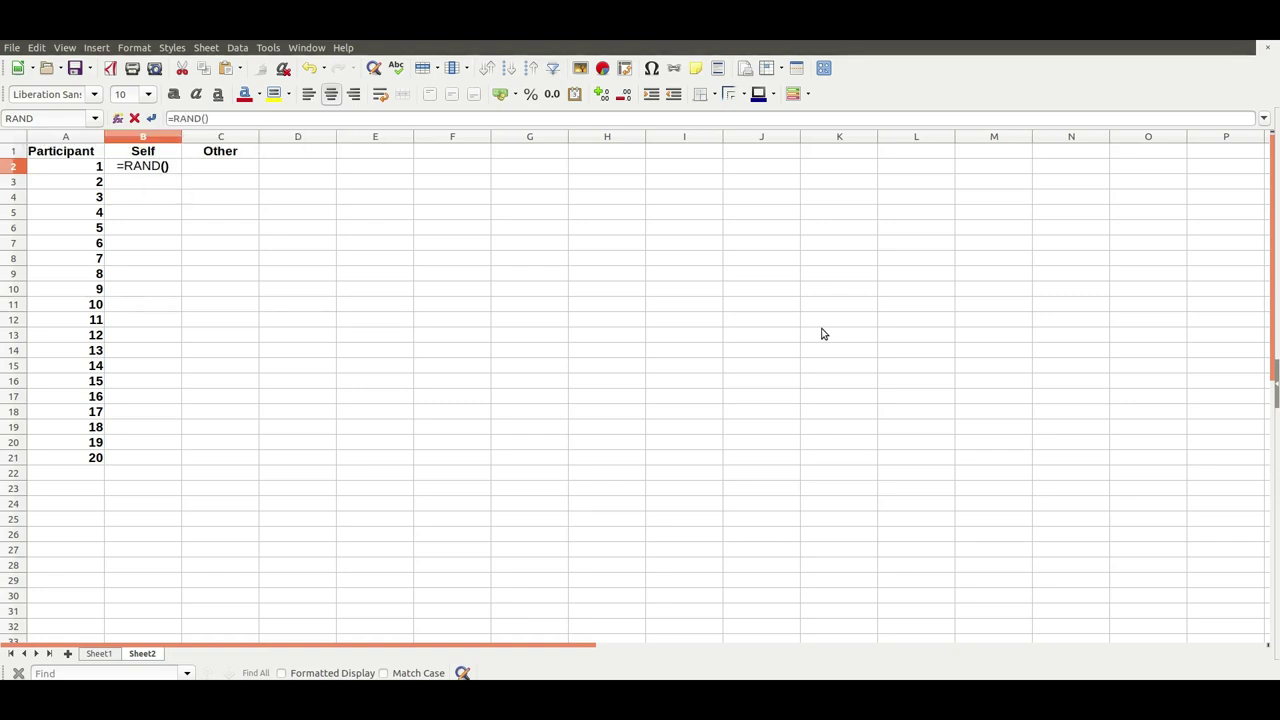
key(Return)
key(Up)
Recalculate the sheet repeatedly to see new random values generated in B2
key(F9)
key(F9)
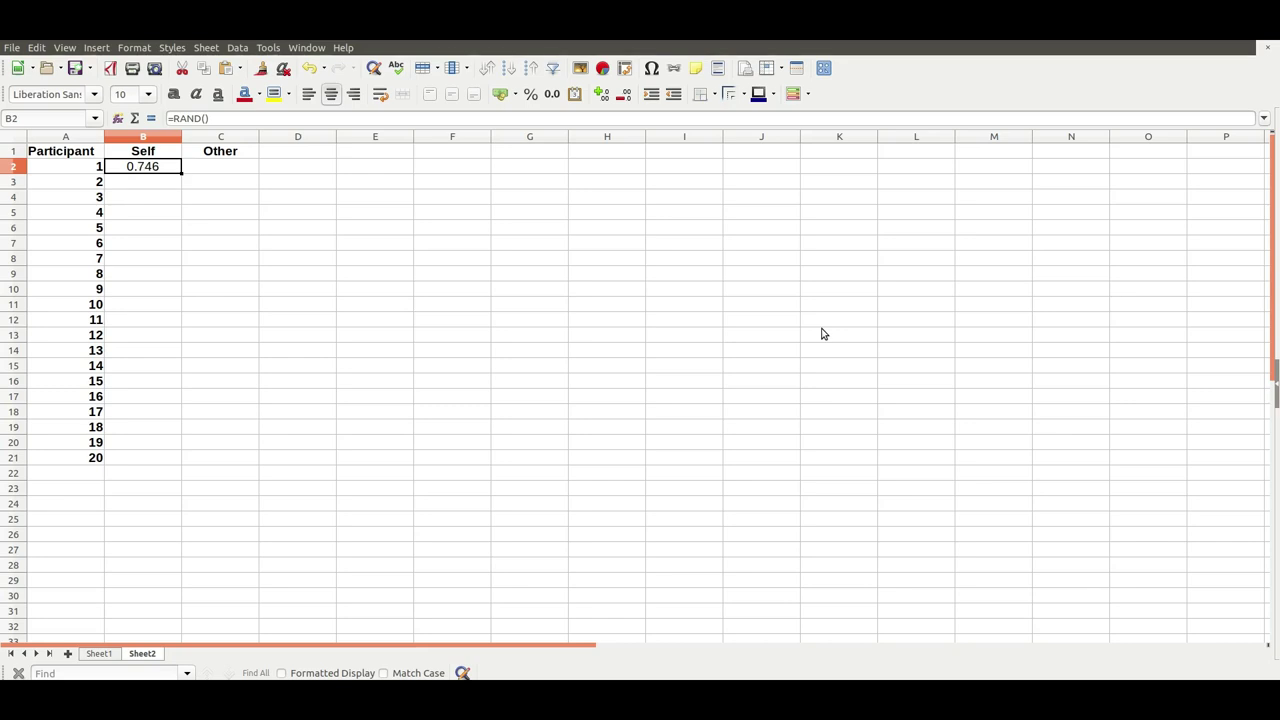
key(F9)
key(F9)
key(F9)
key(F9)
key(F9)
key(F9)
key(F9)
key(F9)
key(F9)
key(F9)
key(F9)
Fill the =RAND() formula from B2 down through B21 and across into the Other column, C2:C21
mouse_move(182, 173)
mouse_down()
mouse_move(157, 463)
mouse_move(194, 143)
mouse_move(176, 168)
mouse_up()
drag(181, 175, 174, 459)
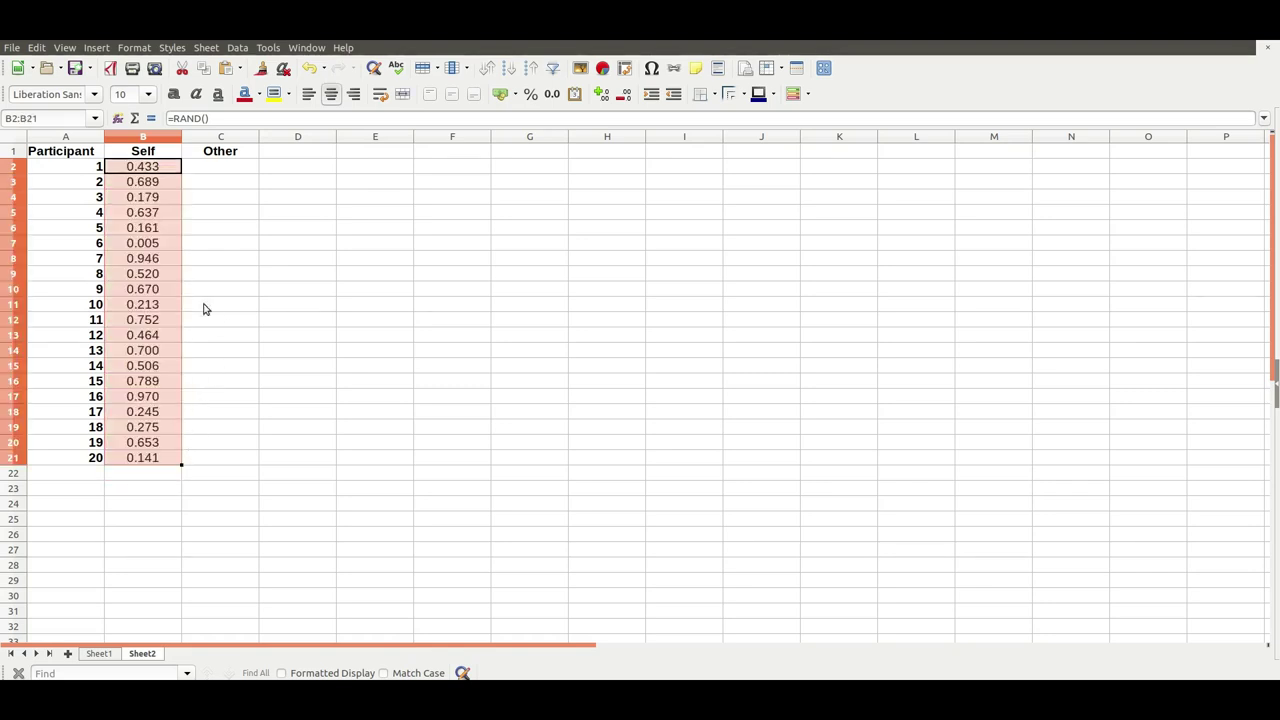
click(165, 472)
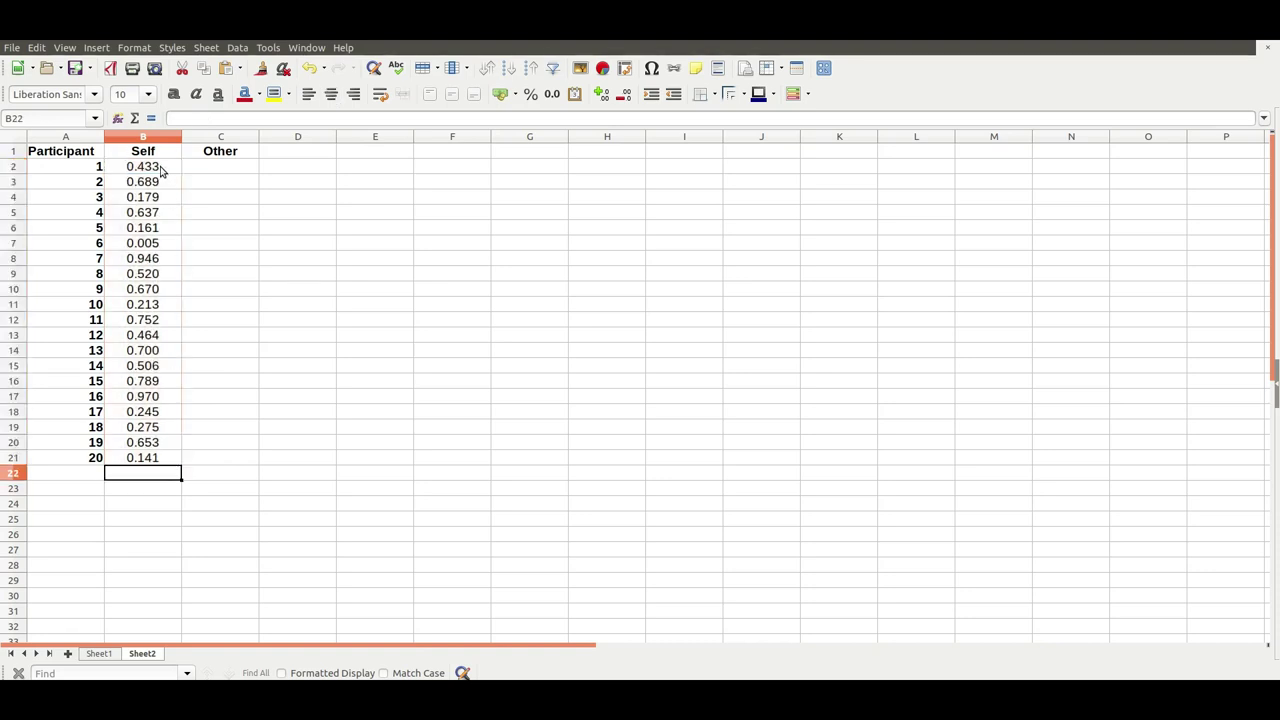
drag(163, 172, 243, 458)
click(290, 290)
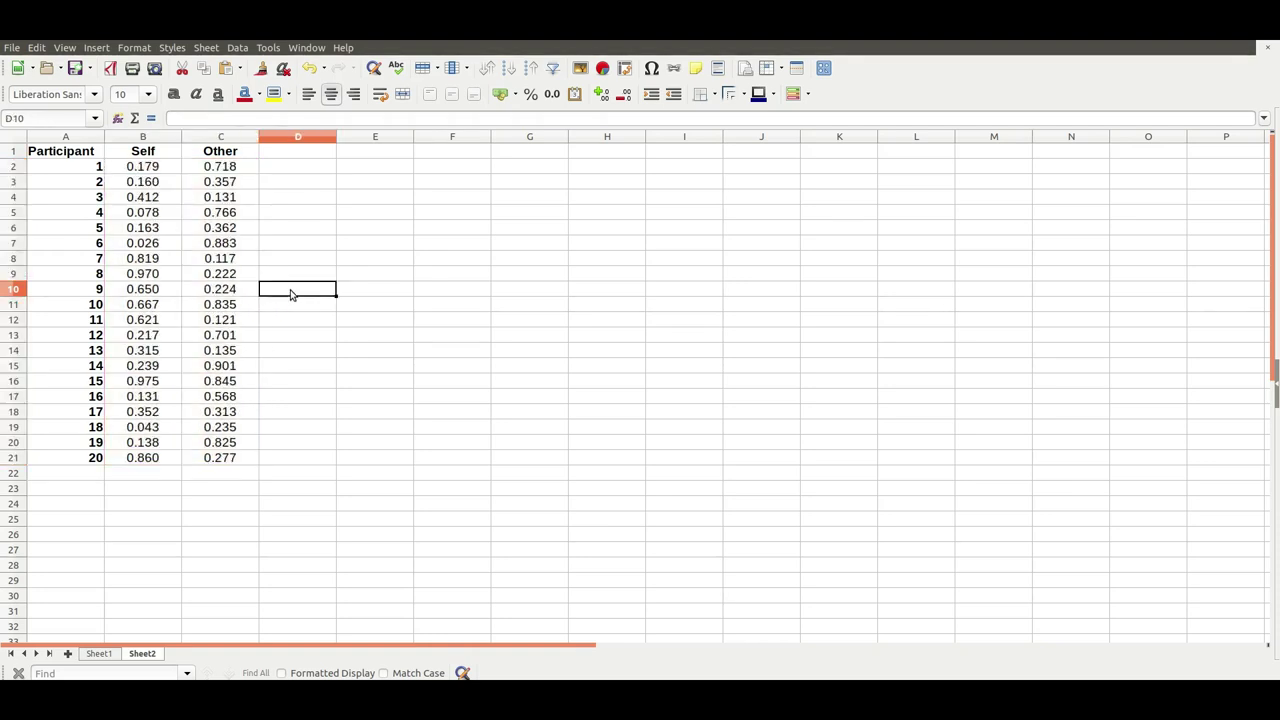
Change the formula in C2 to =RAND()-0.3 and fill it down through C21
key(Up)
key(Up)
key(Up)
key(Up)
key(Up)
key(Up)
key(Up)
key(Up)
key(Left)
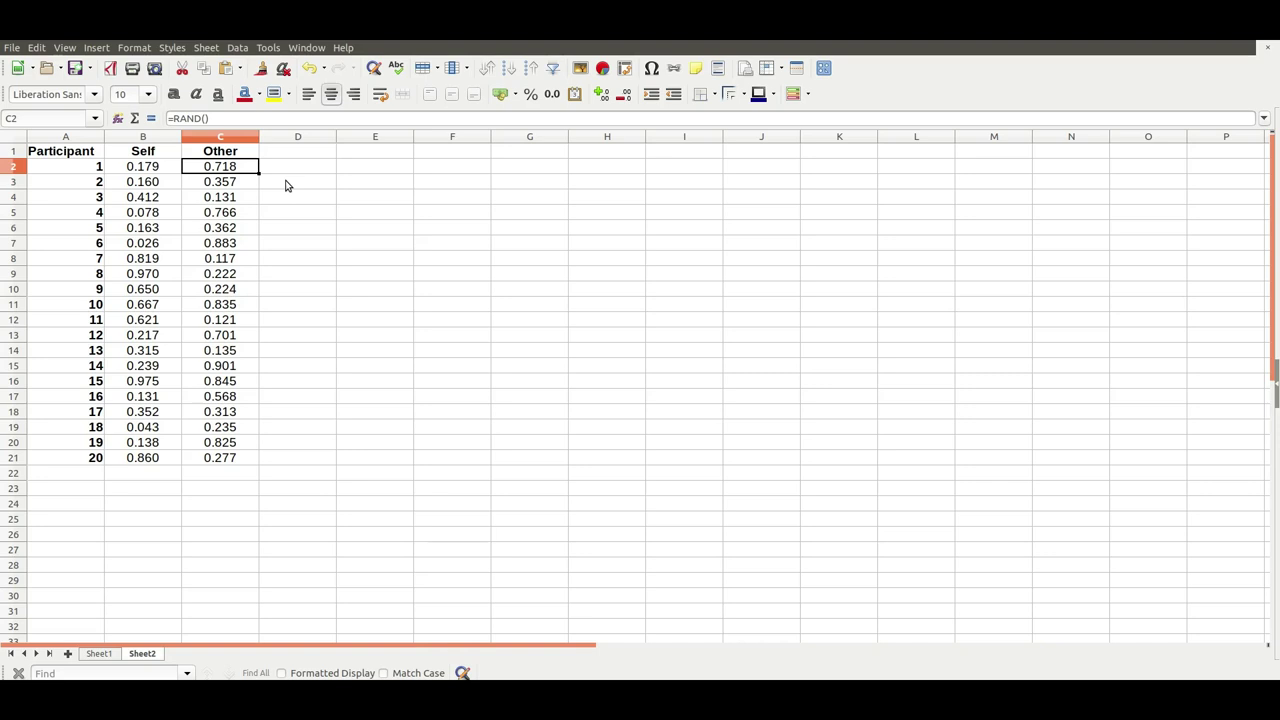
key(F2)
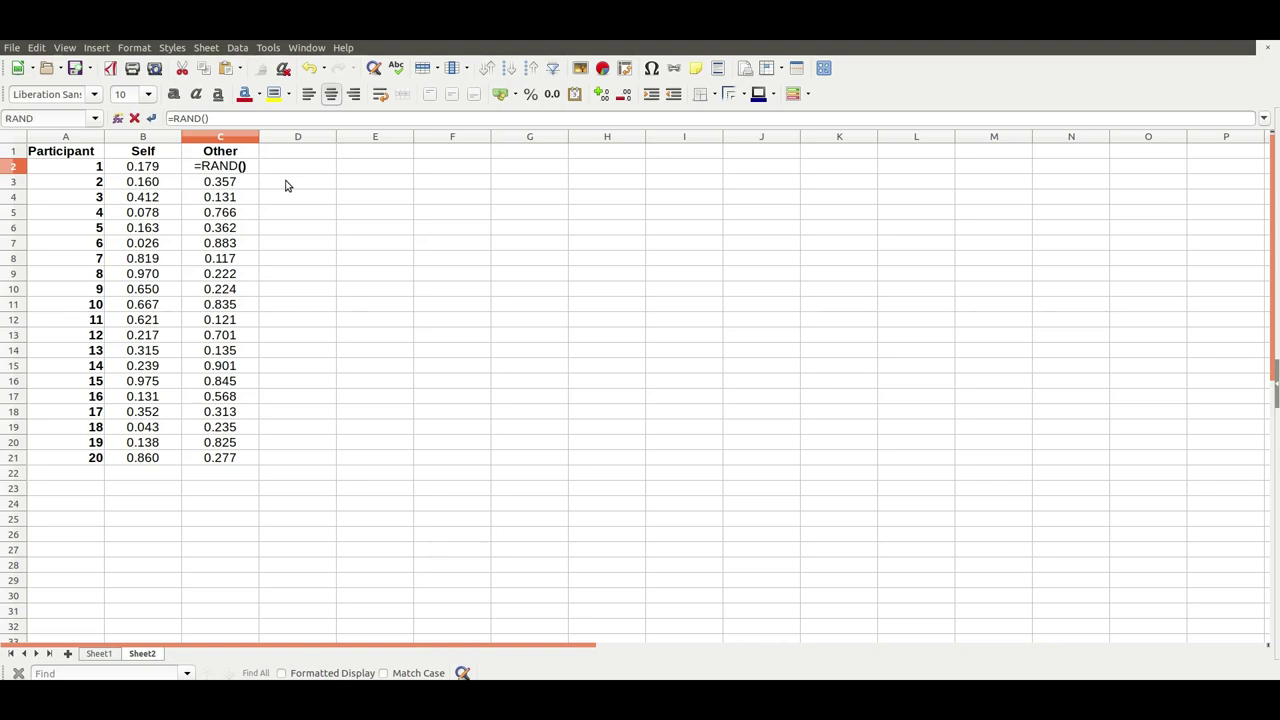
text(-0.3)
key(Return)
key(Up)
drag(259, 173, 257, 462)
click(281, 369)
Compare the values in B2:B21 with those in C2:C21 and inspect the -0.3 term in C2's formula
click(186, 171)
drag(174, 173, 160, 461)
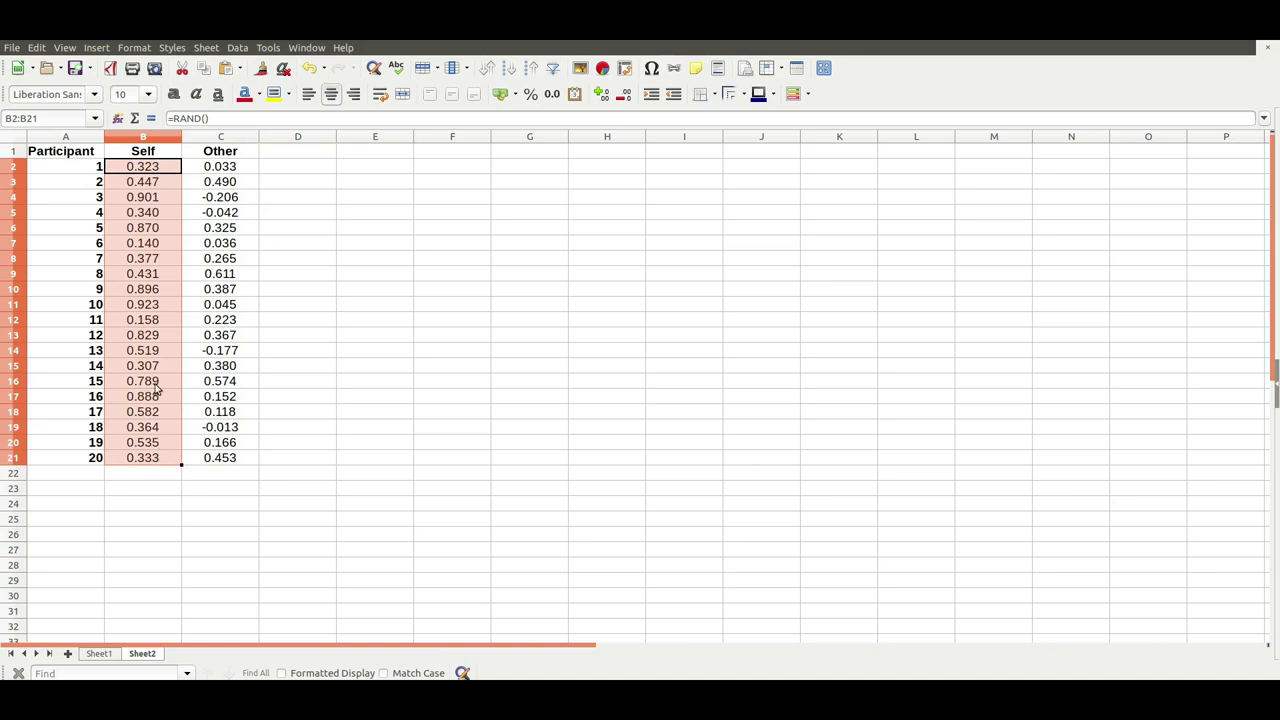
click(277, 352)
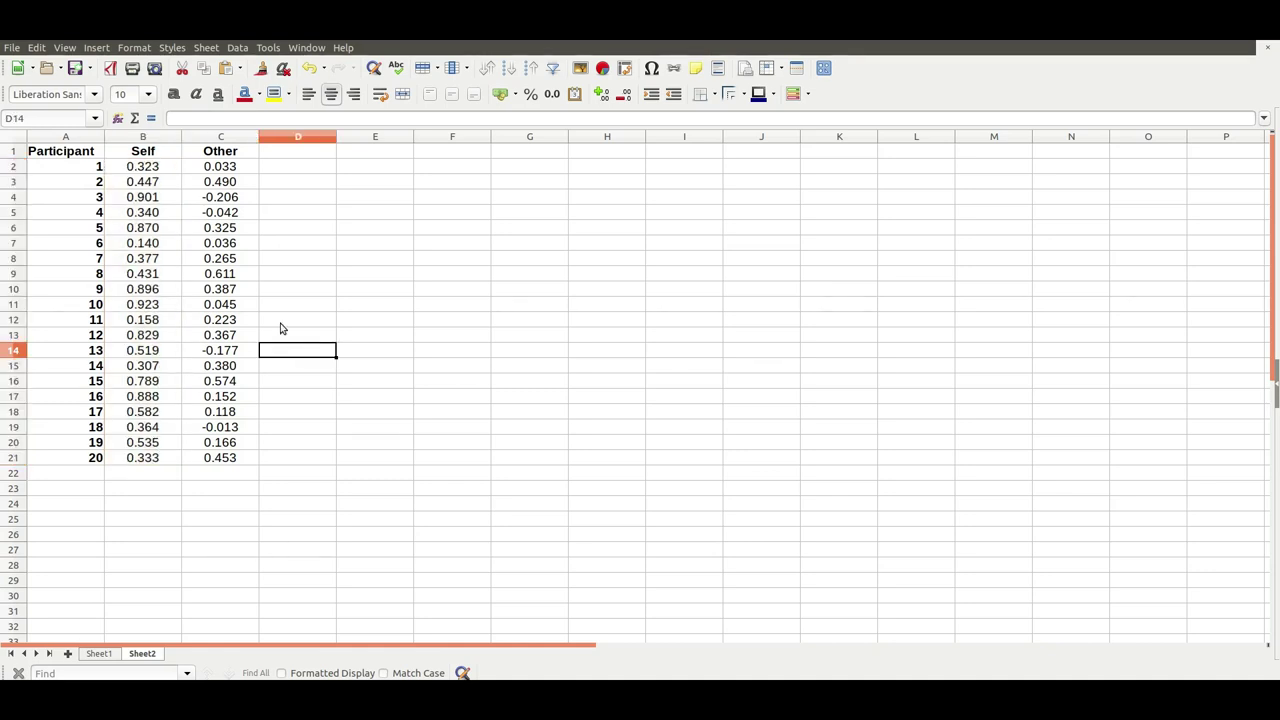
click(226, 172)
drag(228, 178, 223, 457)
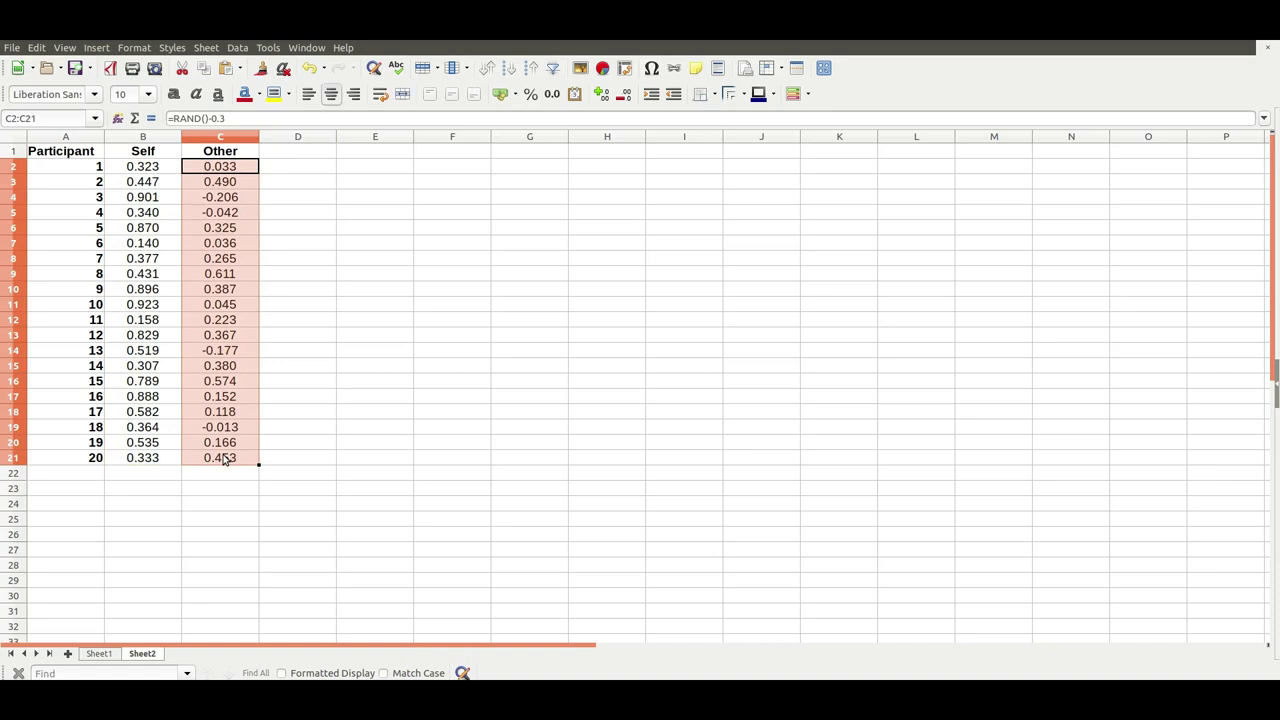
click(274, 225)
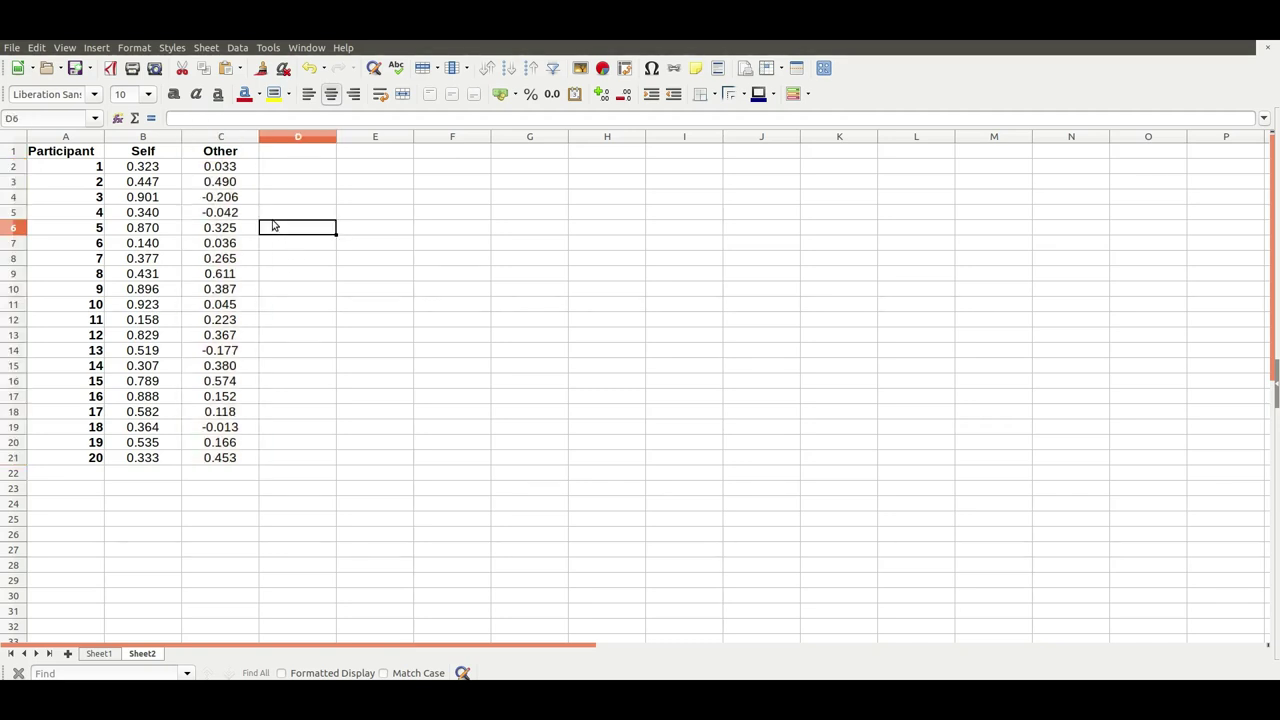
click(230, 167)
drag(209, 118, 232, 117)
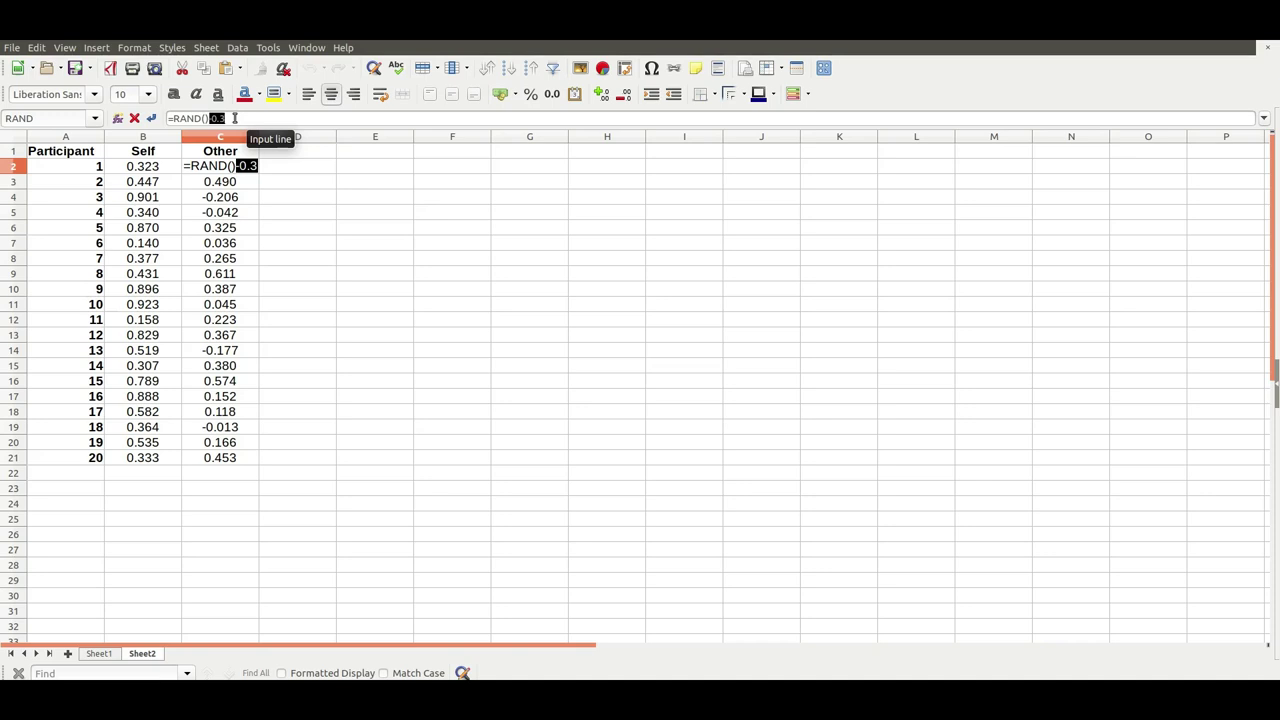
key(Escape)
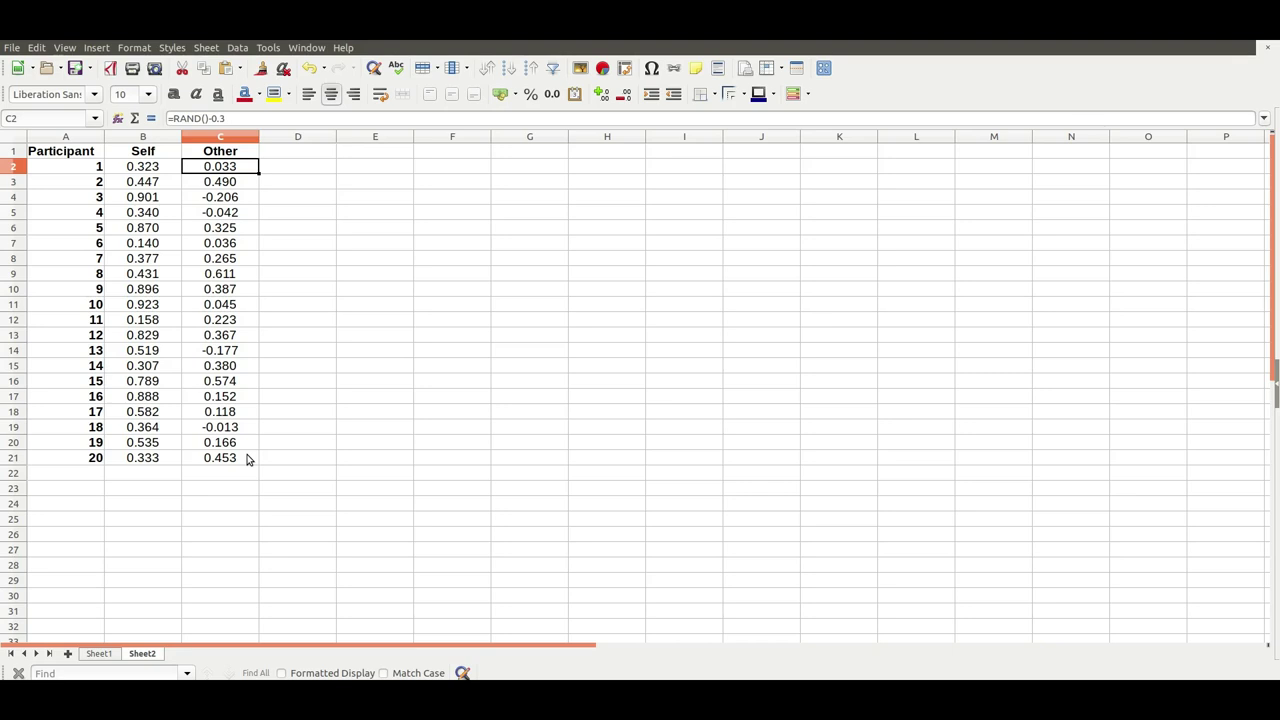
Change the formula in B2 to =10+RAND()
key(Left)
key(F2)
key(Escape)
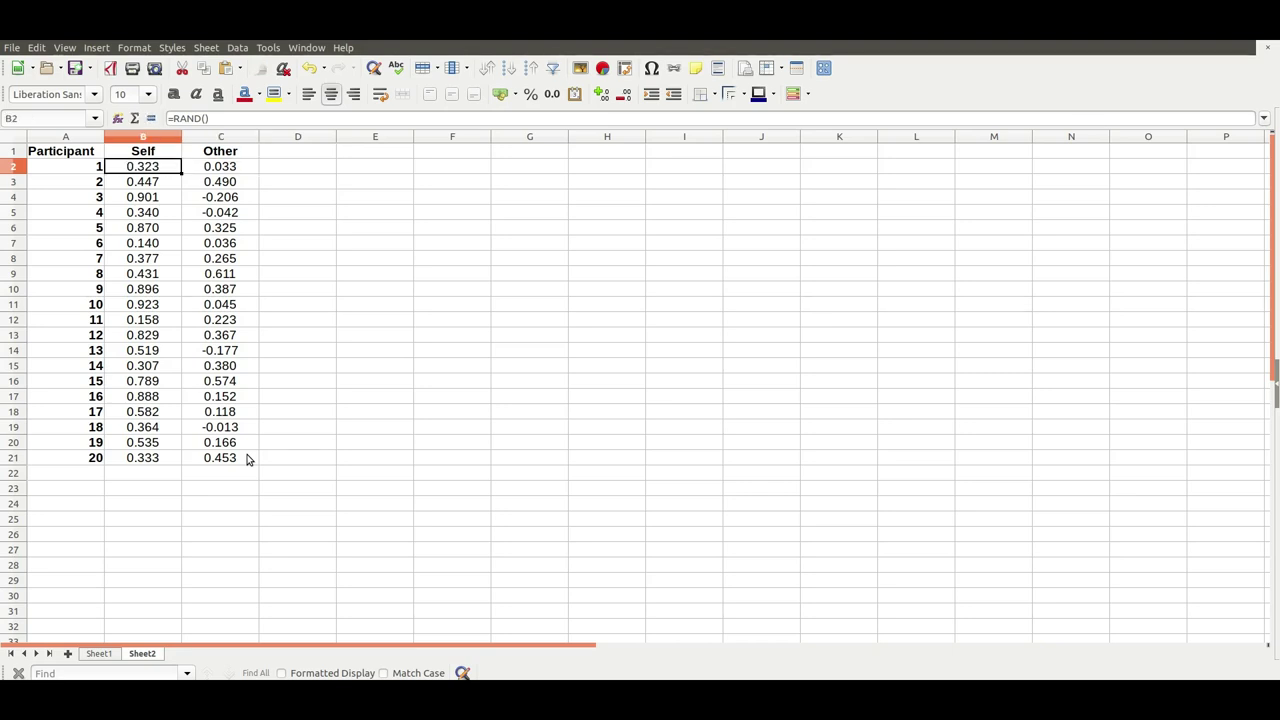
key(F2)
key(Home)
key(Right)
text(19)
key(BackSpace)
text(0+)
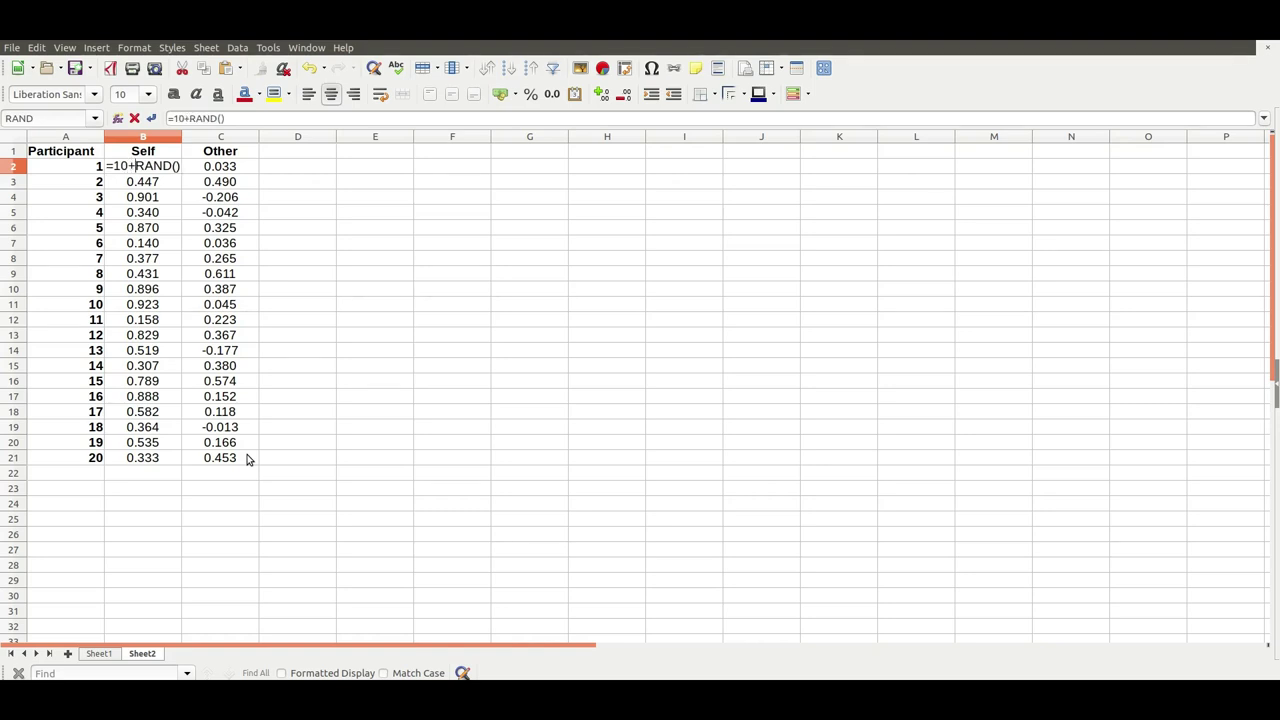
key(Return)
key(Up)
Change the formula in C2 to =10+RAND()-0.3
key(Right)
key(F2)
key(Home)
key(Right)
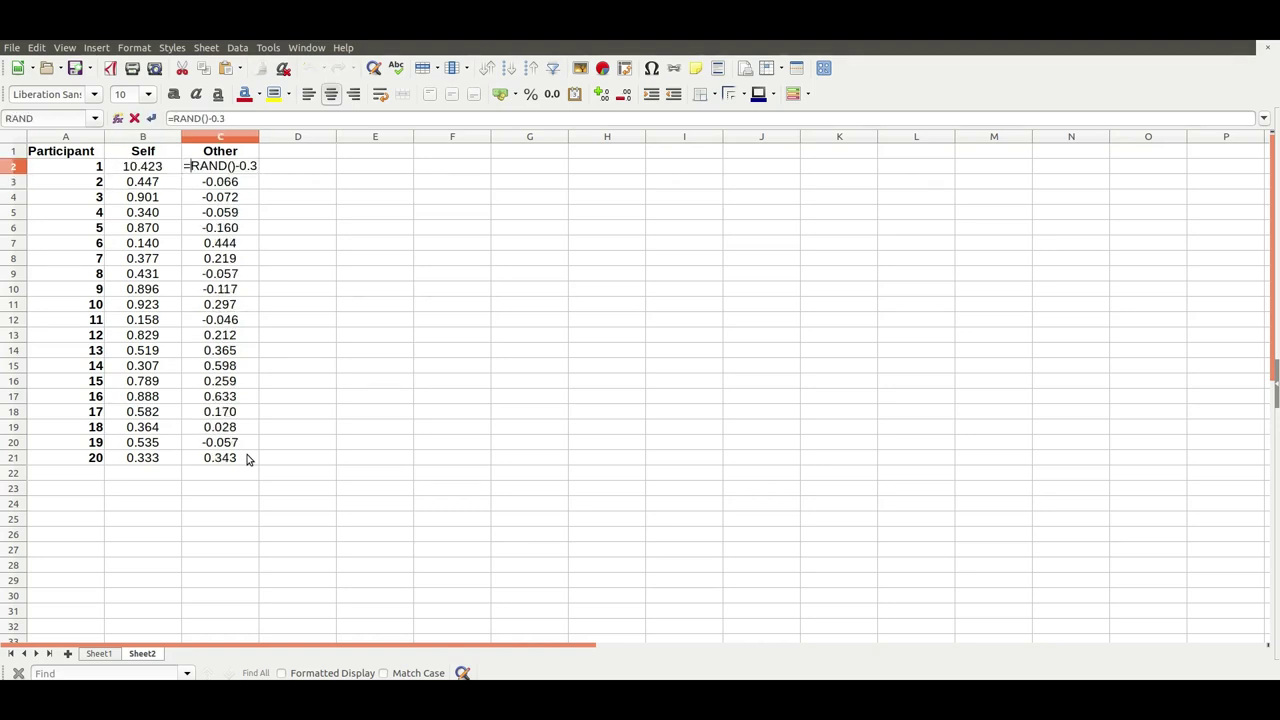
text(10+)
key(Return)
key(Up)
key(Left)
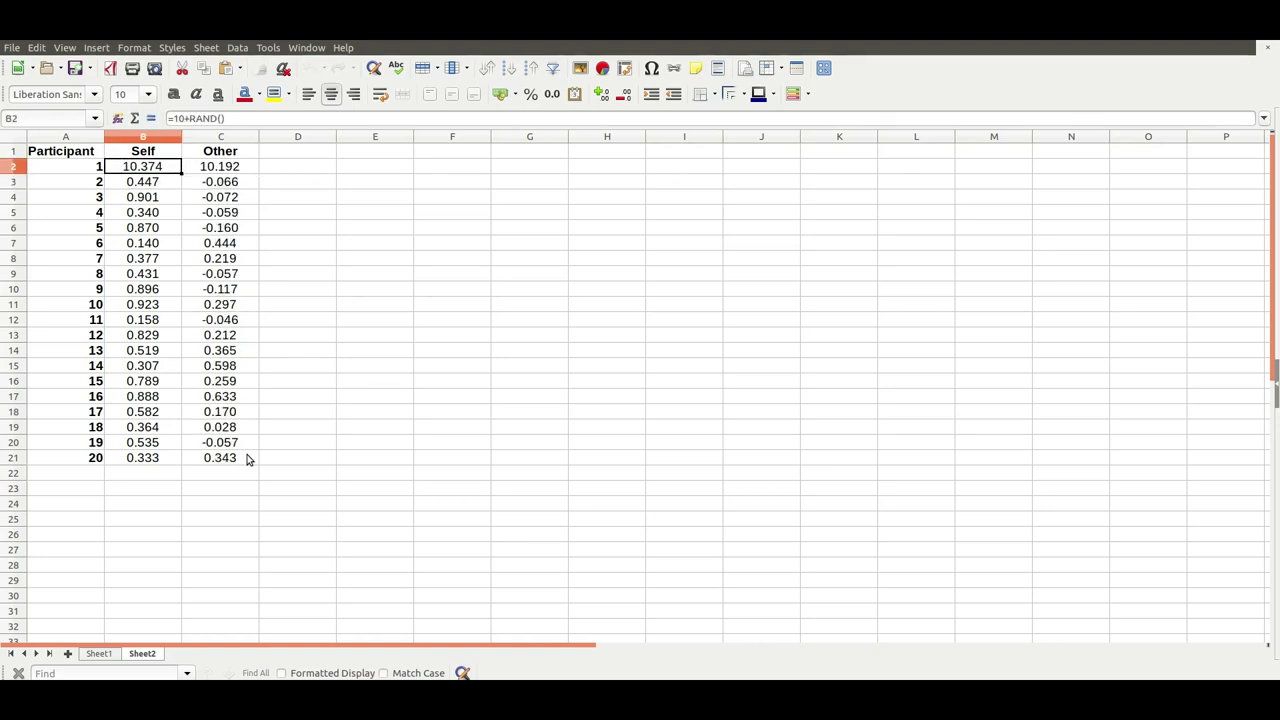
Fill the formulas in B2 and C2 down through row 21
key(shift+Right)
drag(258, 173, 230, 463)
click(296, 411)
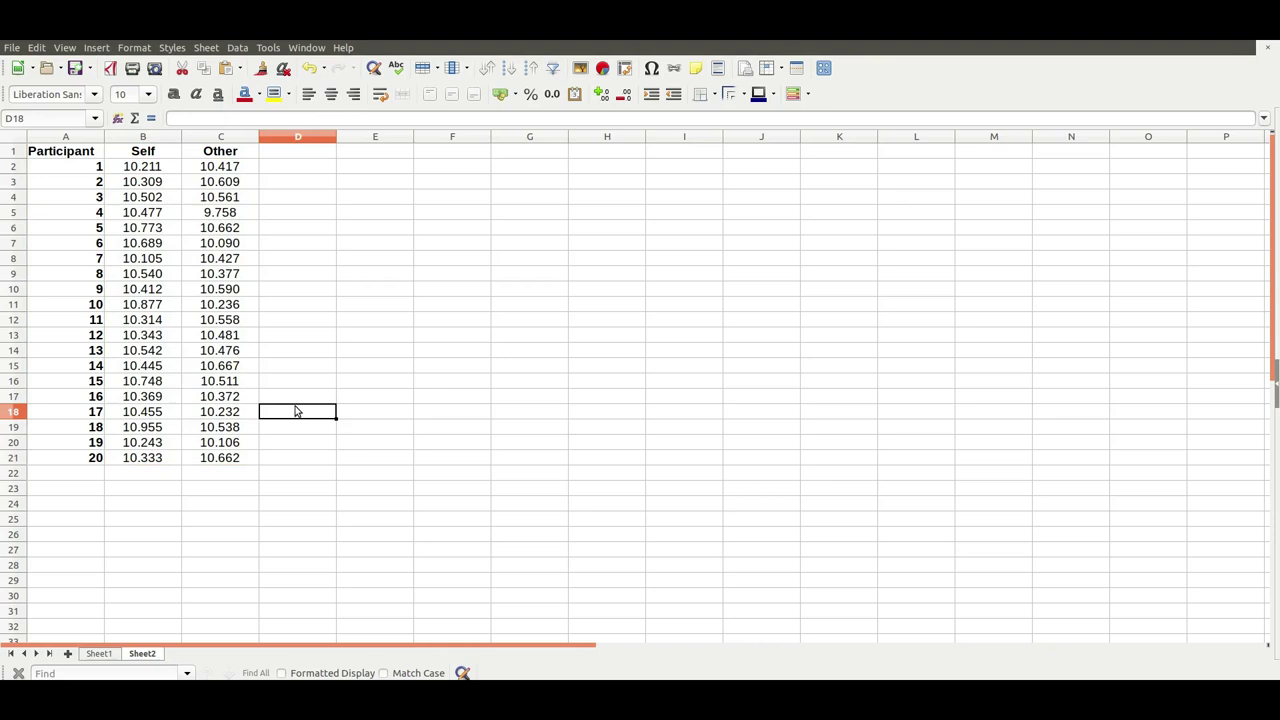
Undo the addition of 10 to the Self and Other formulas, including its fill down the columns
key(Left)
key(Left)
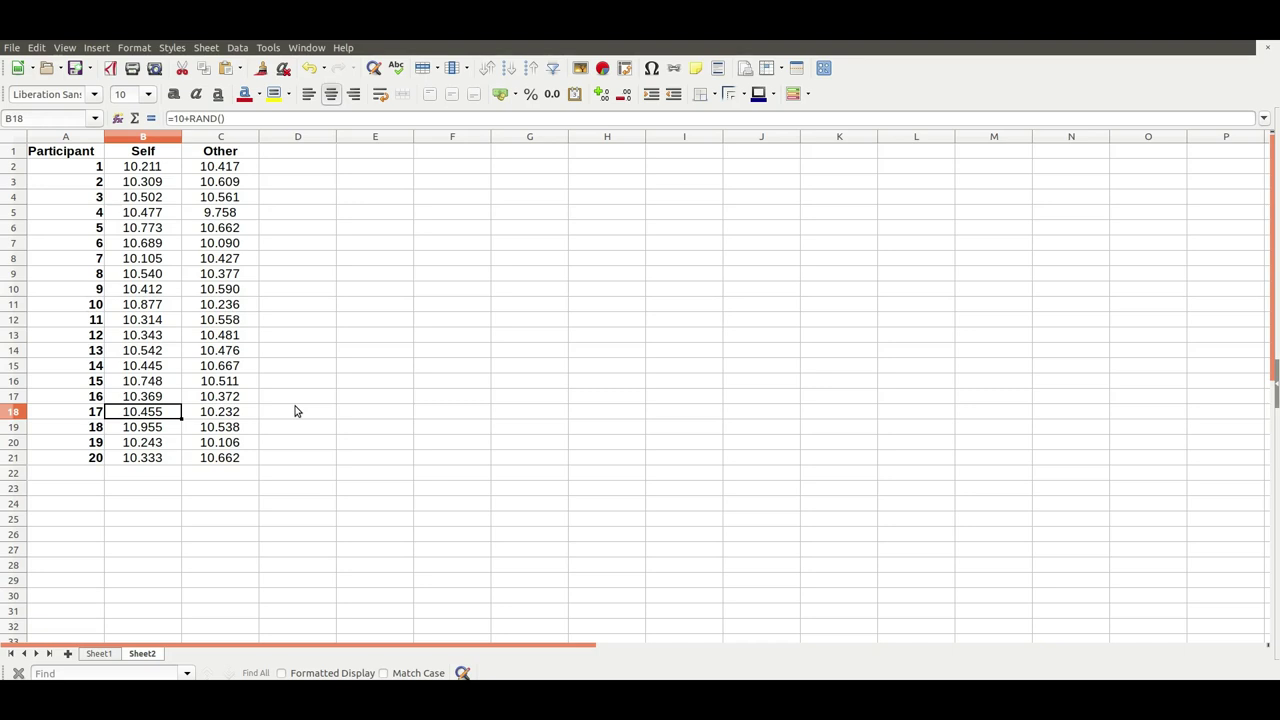
key(ctrl+Up)
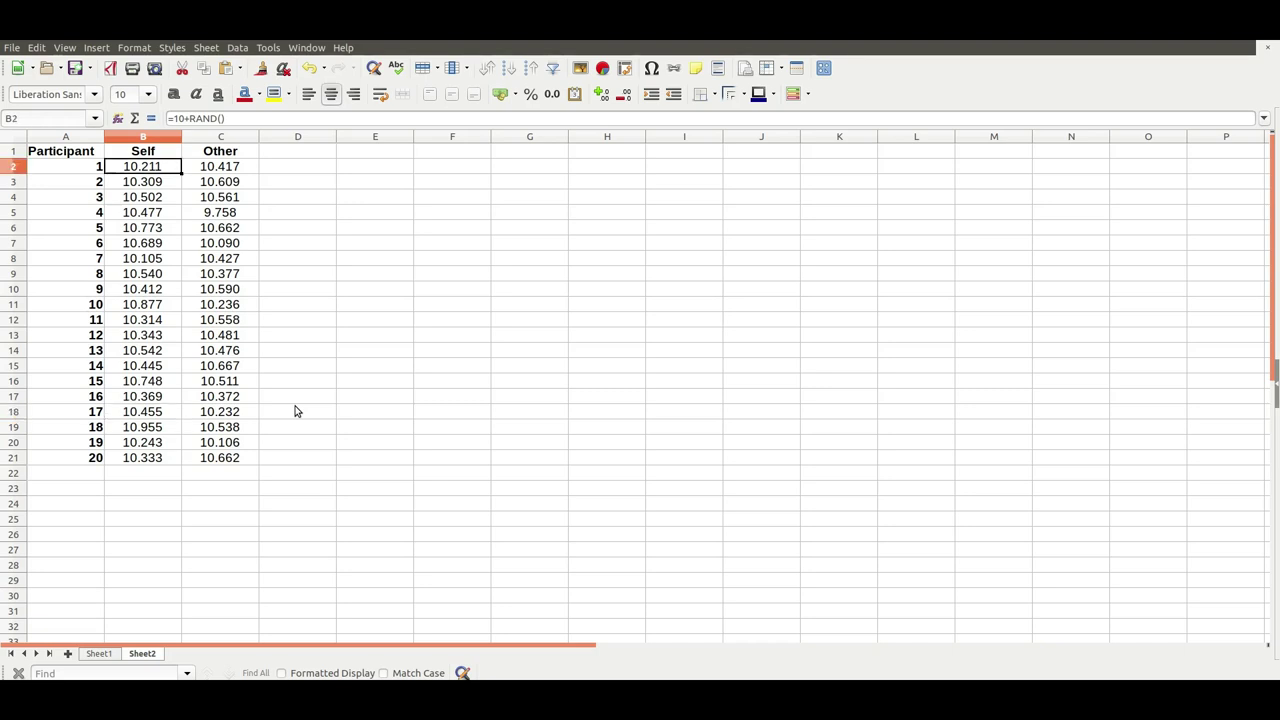
key(ctrl+z)
key(ctrl+z)
key(ctrl+z)
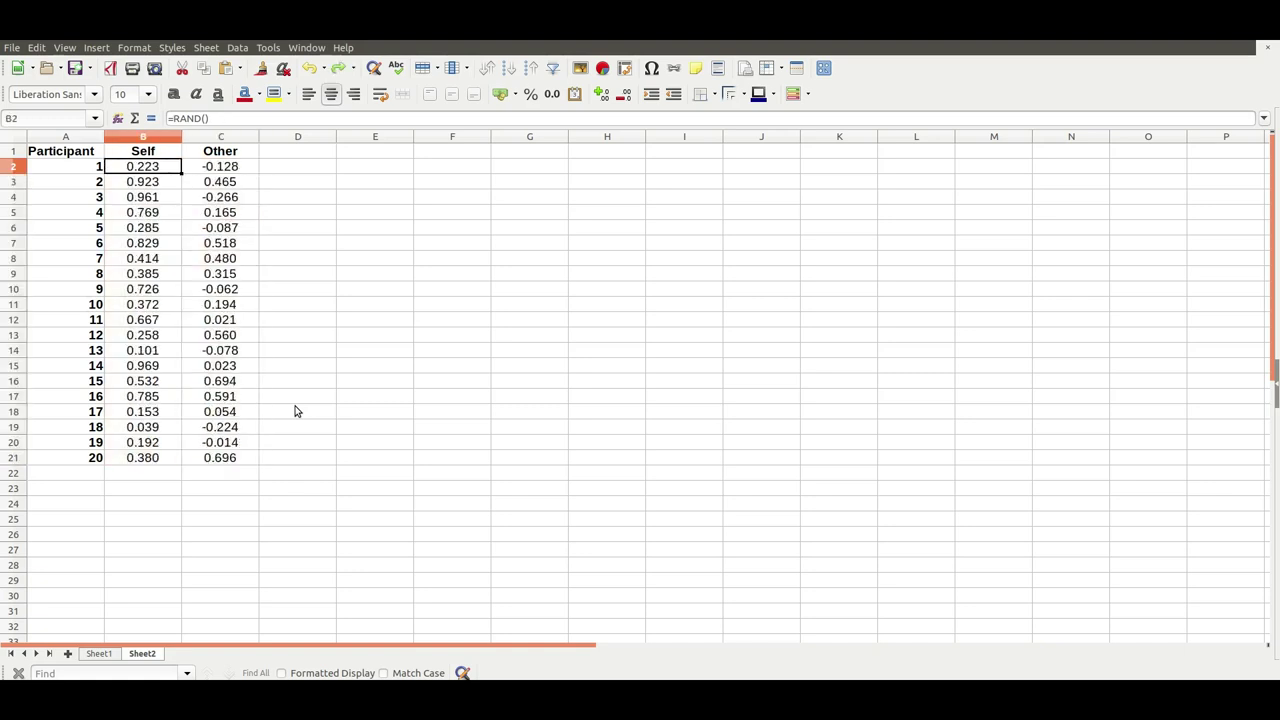
key(Right)
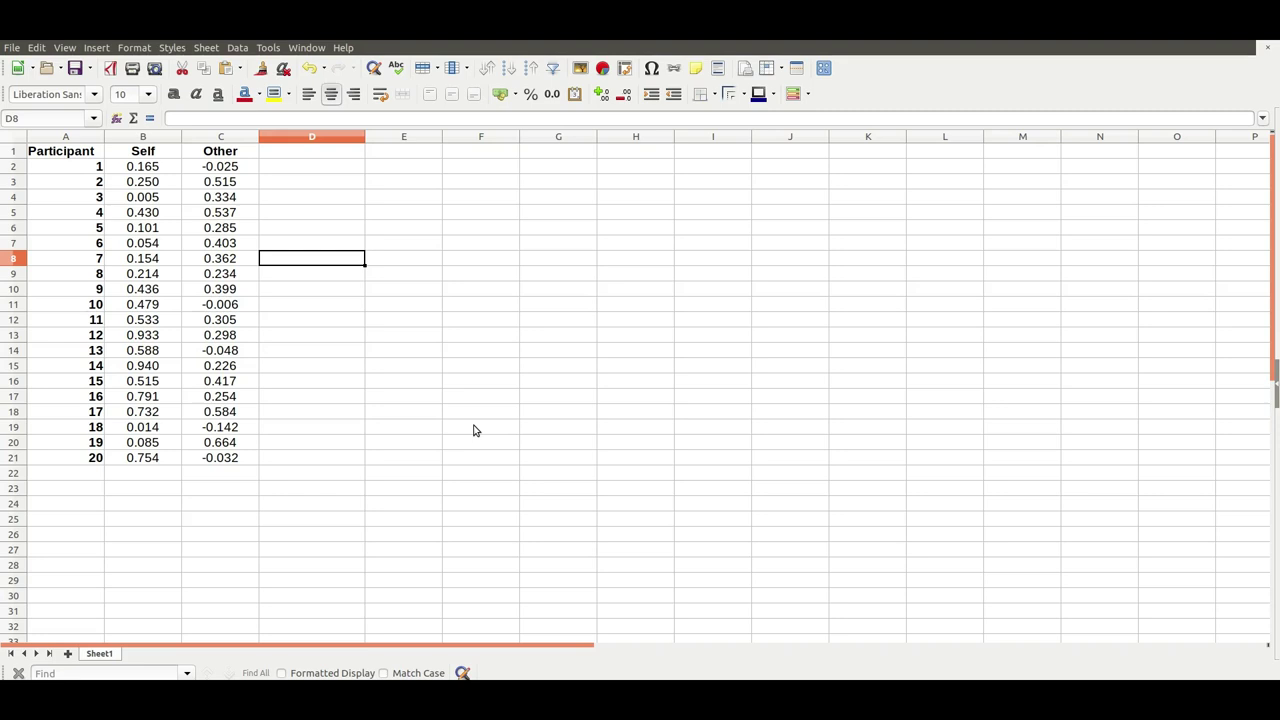
Examine the data rows of participants 1 and 4 by highlighting each row
click(129, 172)
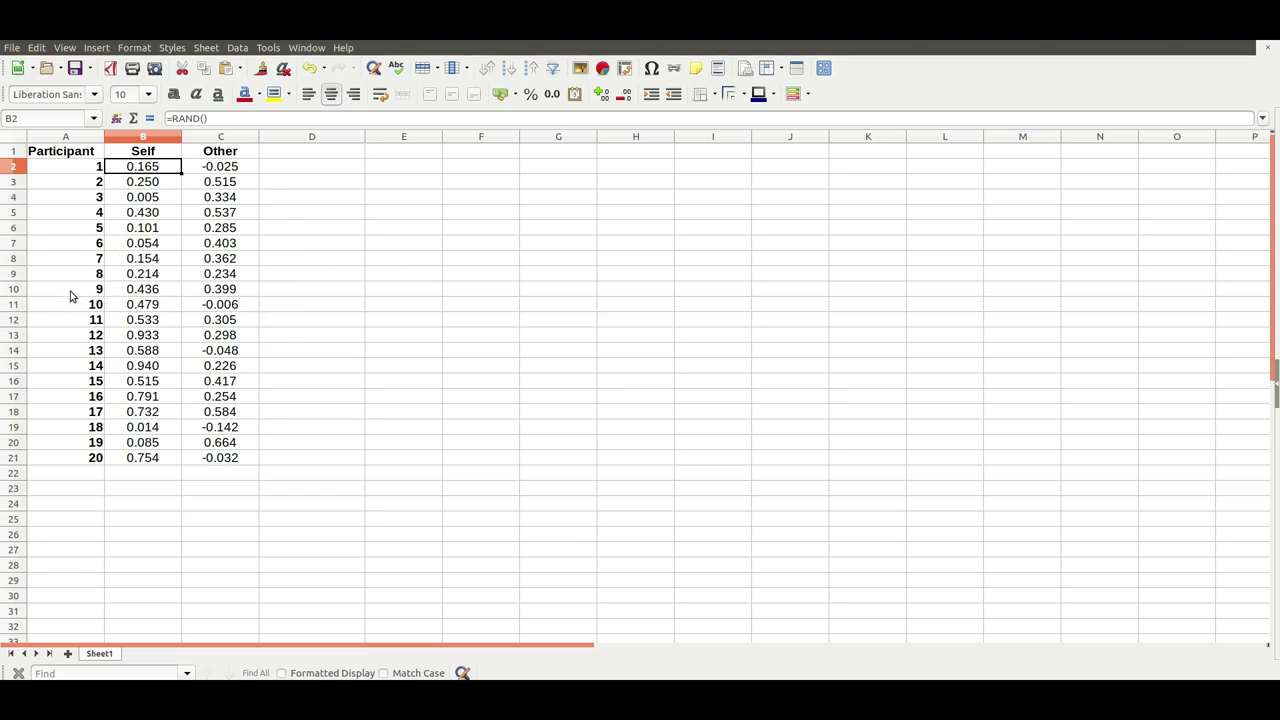
click(13, 168)
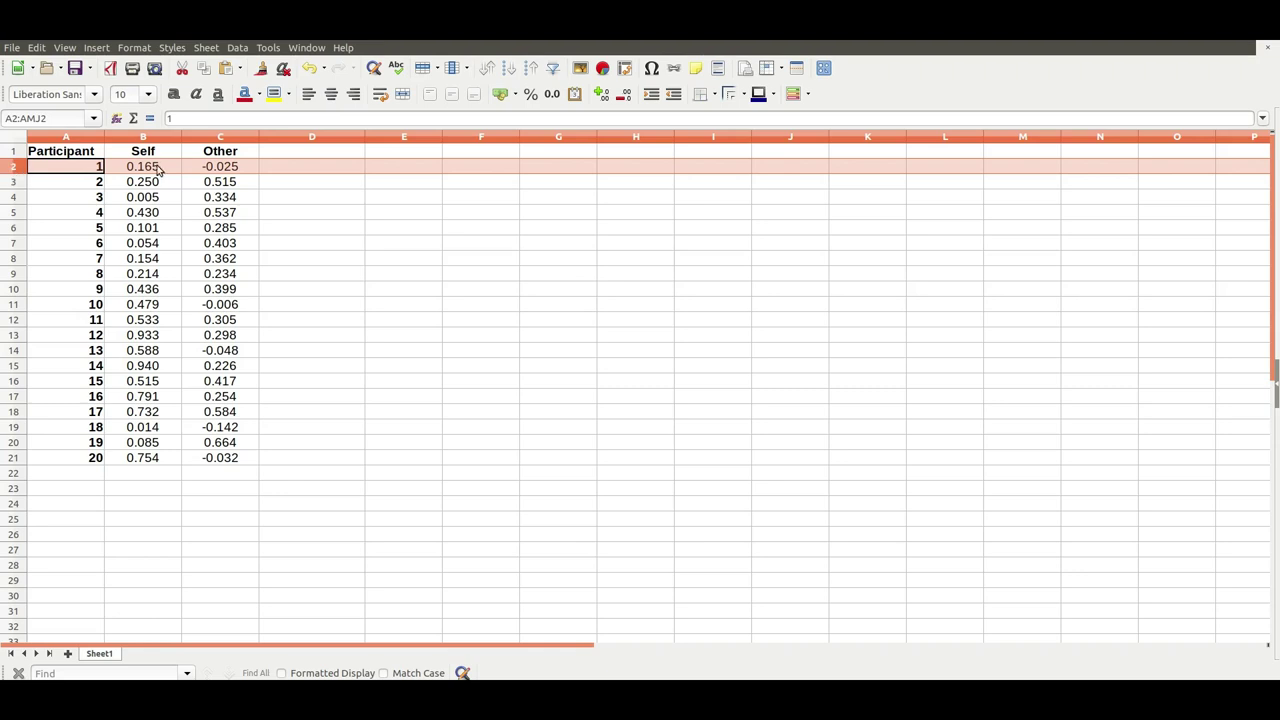
click(21, 213)
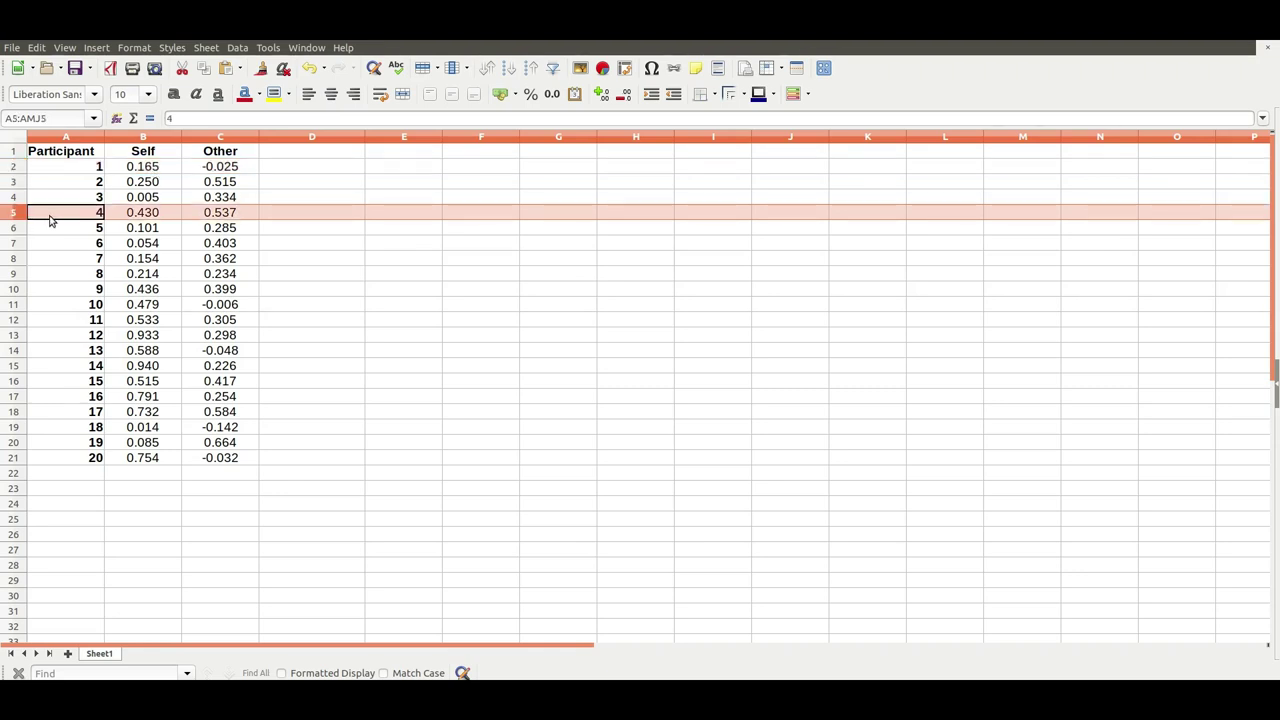
Enter the label N in cell A23 below the participant list
click(97, 490)
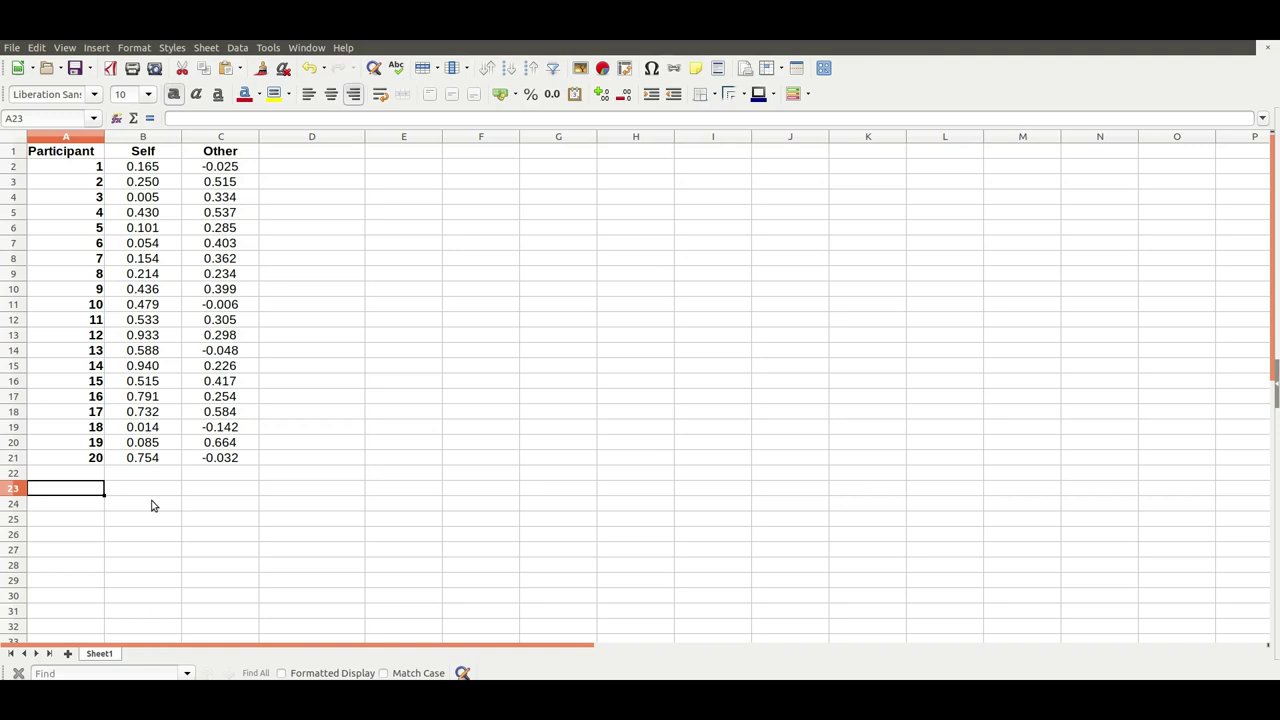
text(n)
key(BackSpace)
text(N)
key(Tab)
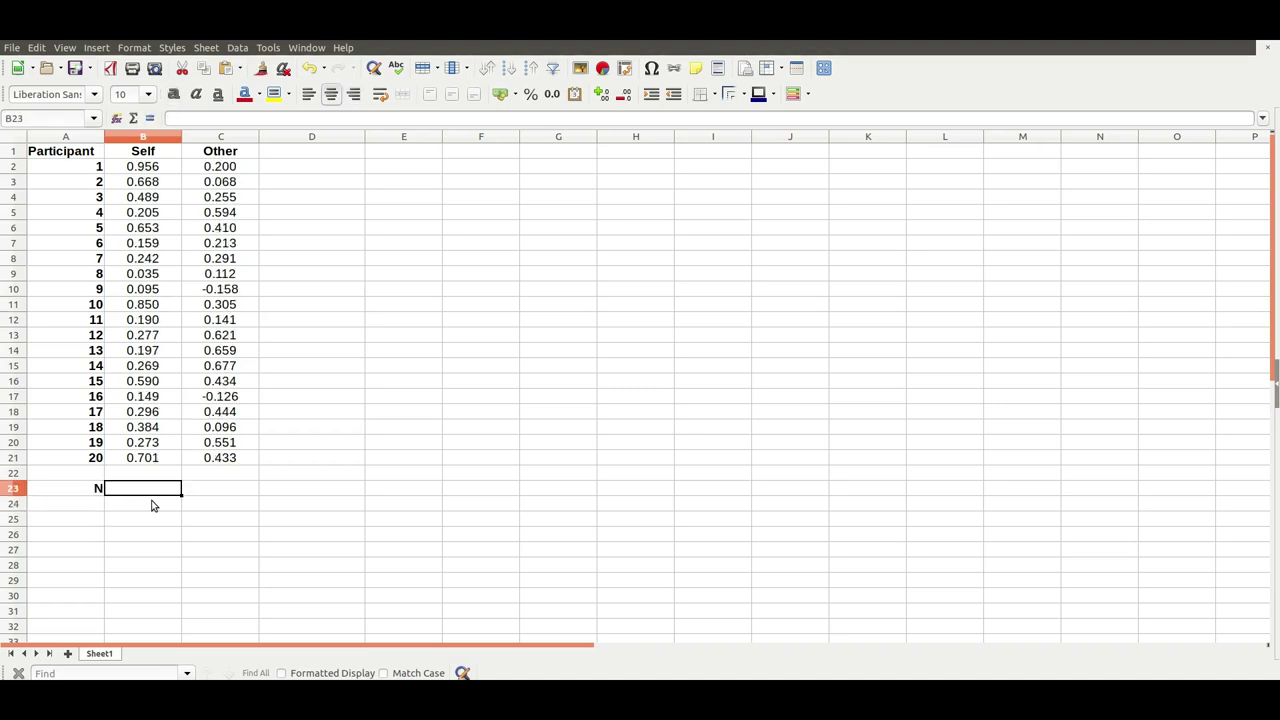
Count the Self scores in B23 with the formula =COUNT(B2:B22)
text(=COUNT()
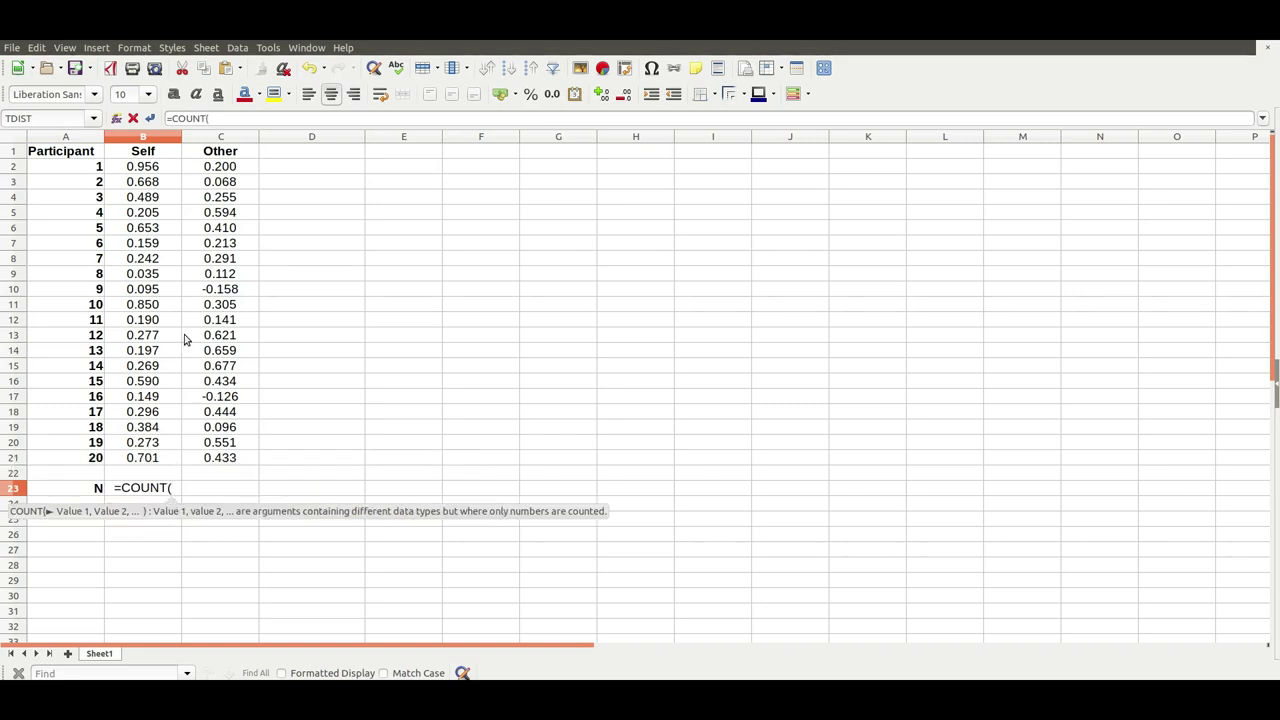
drag(155, 168, 145, 481)
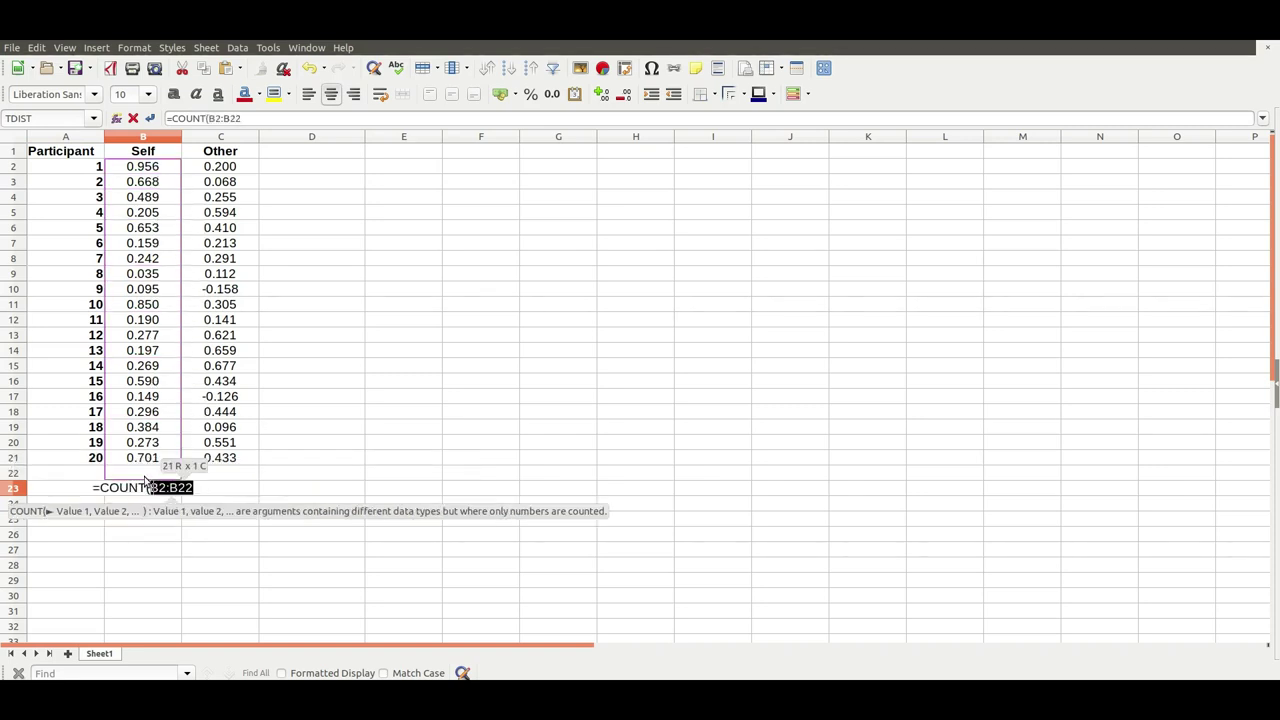
text())
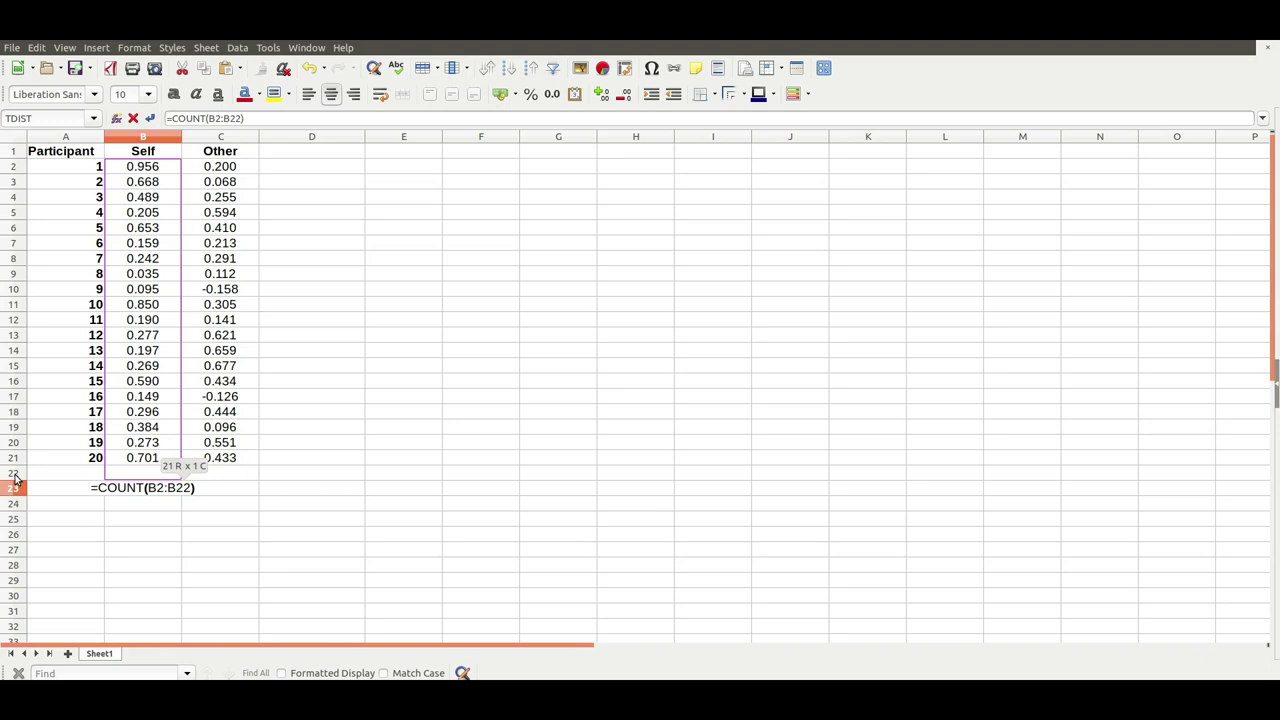
key(Return)
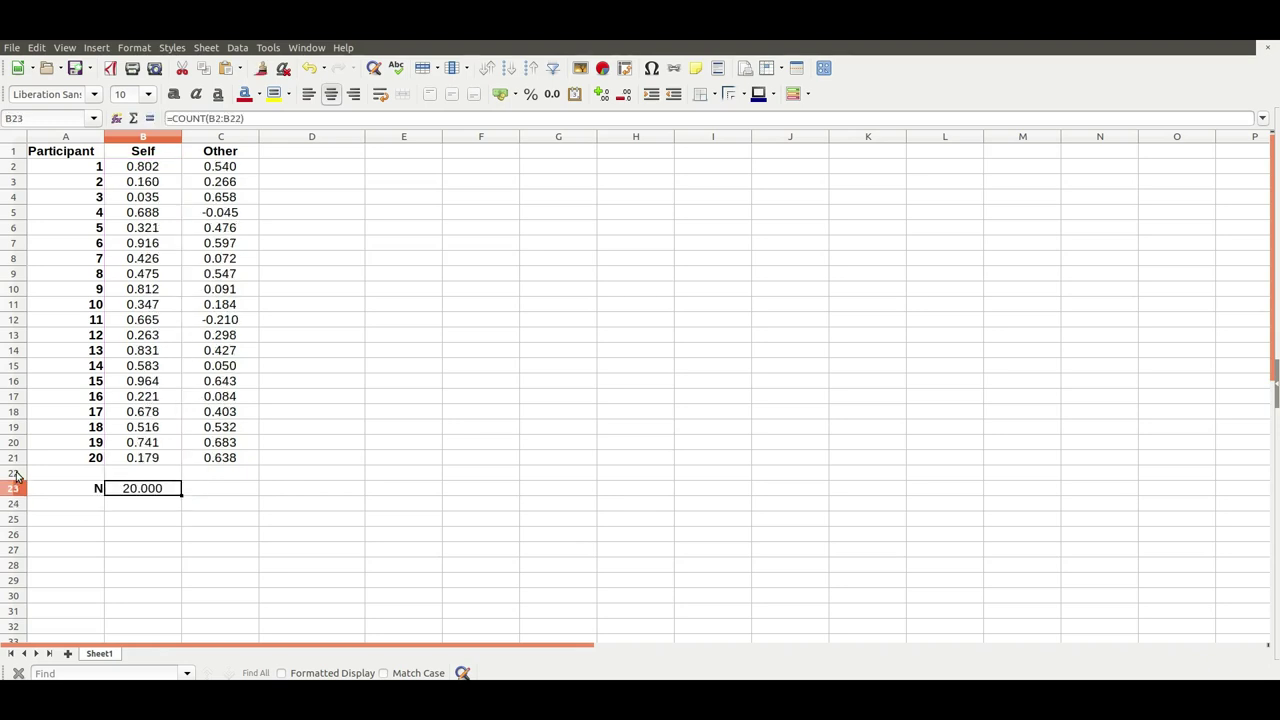
Insert three blank rows at row 22, between the participant data and the N row
click(16, 473)
key(ctrl+plus)
key(ctrl+plus)
key(ctrl+plus)
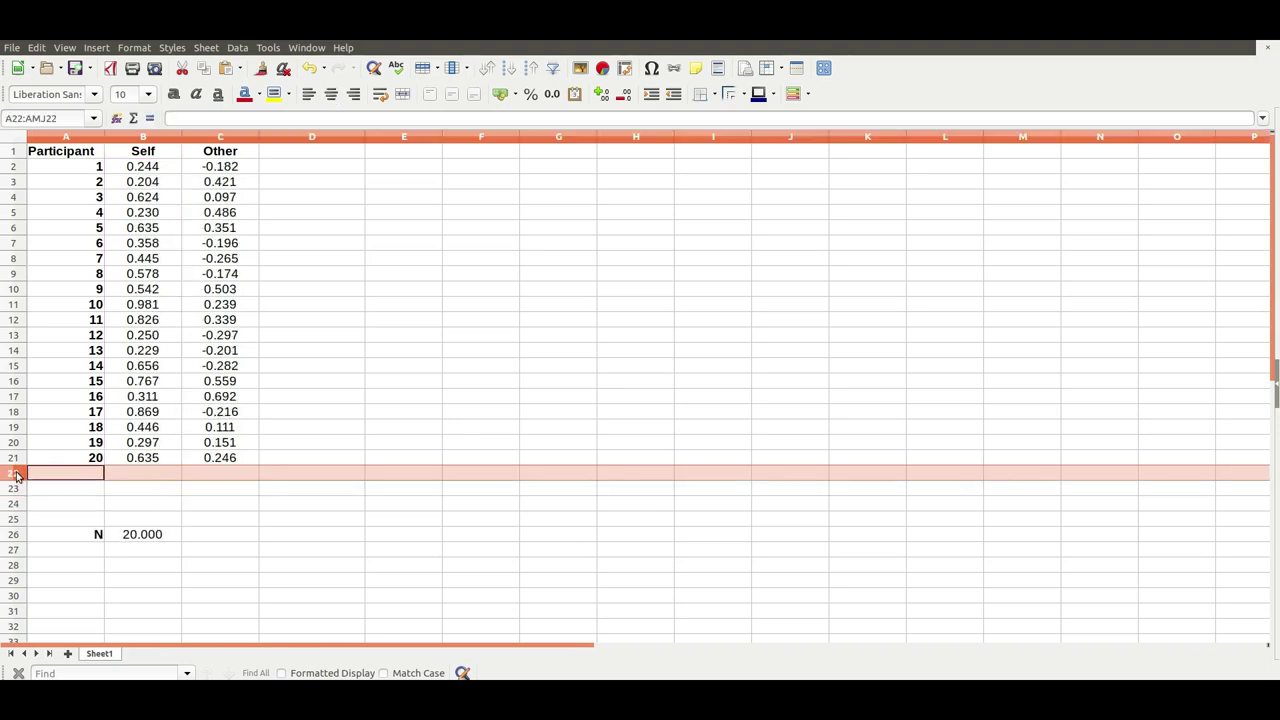
Check the COUNT formula beside the N label and undo the insertion of the three blank rows
double_click(155, 538)
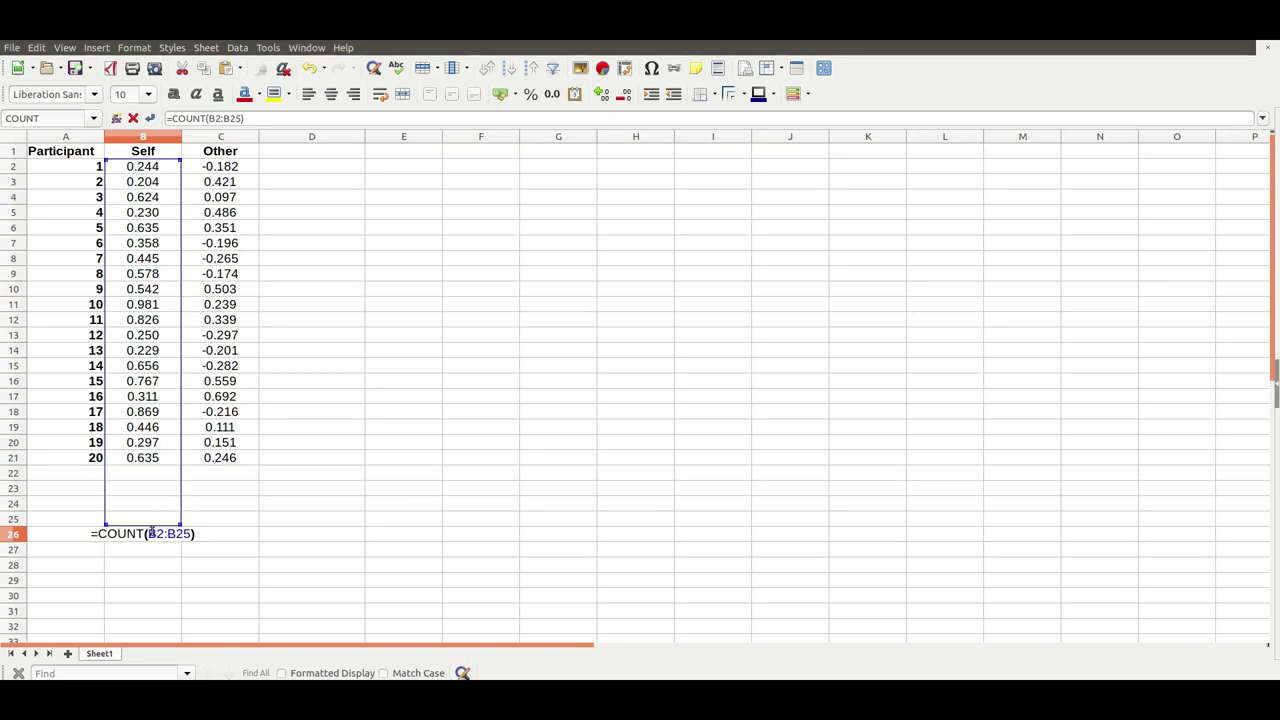
key(Escape)
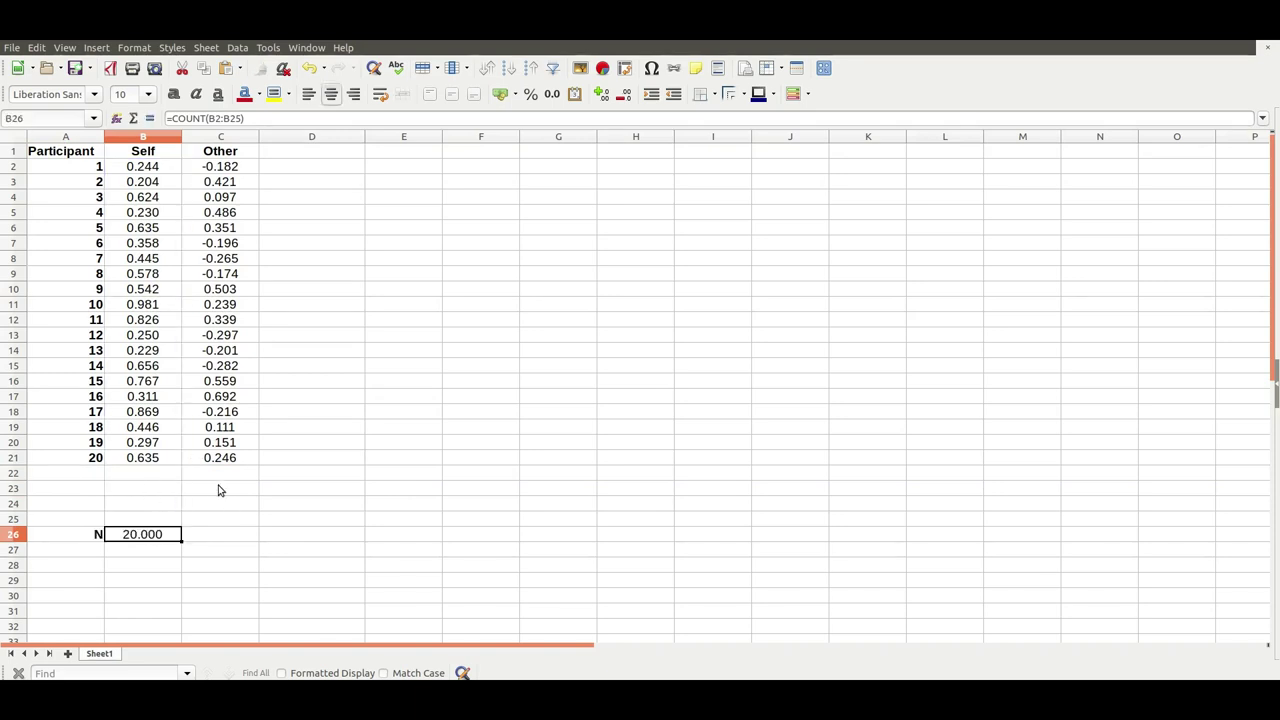
key(ctrl+z)
key(ctrl+z)
key(ctrl+z)
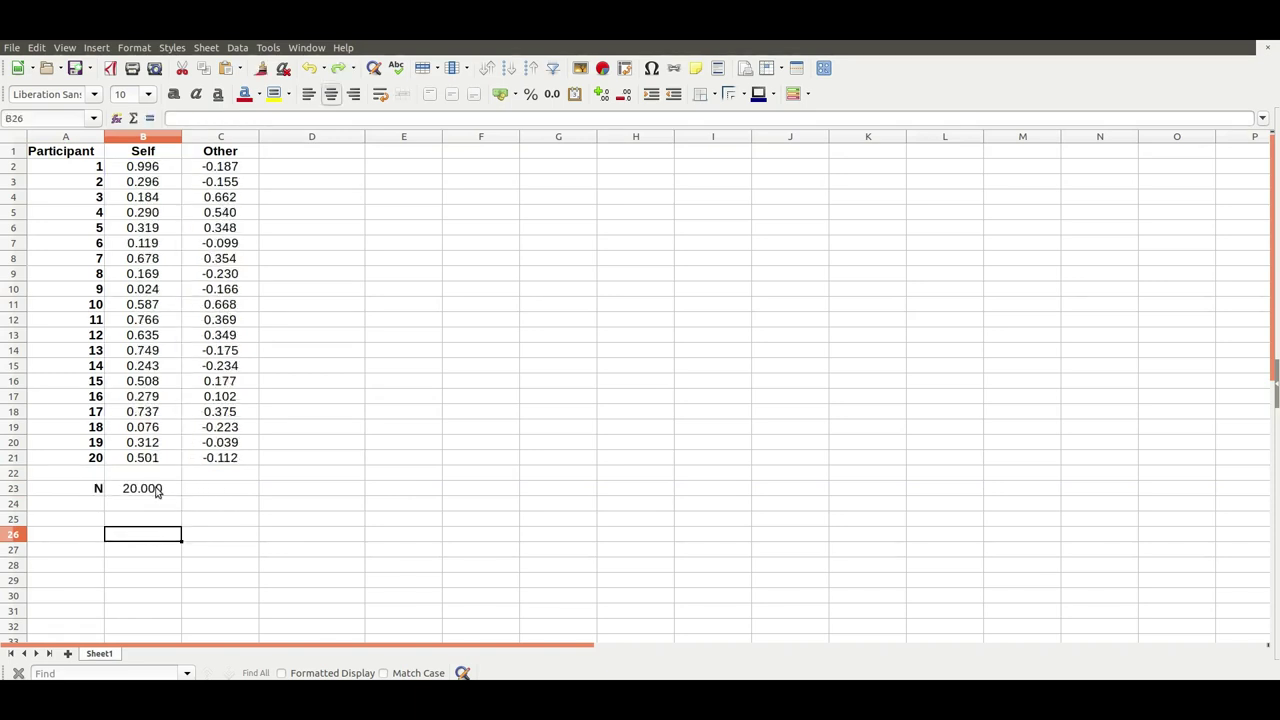
Format the N count in B23 to show no decimal places
click(157, 492)
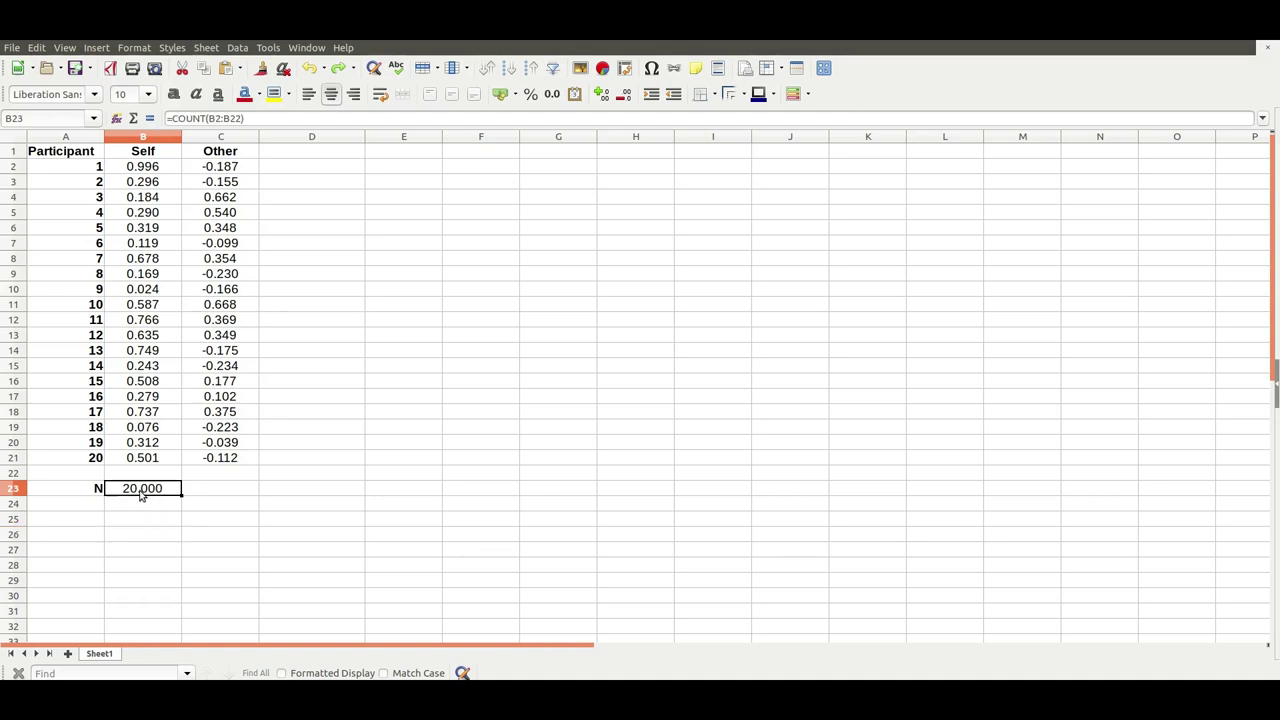
click(623, 94)
click(623, 94)
click(623, 94)
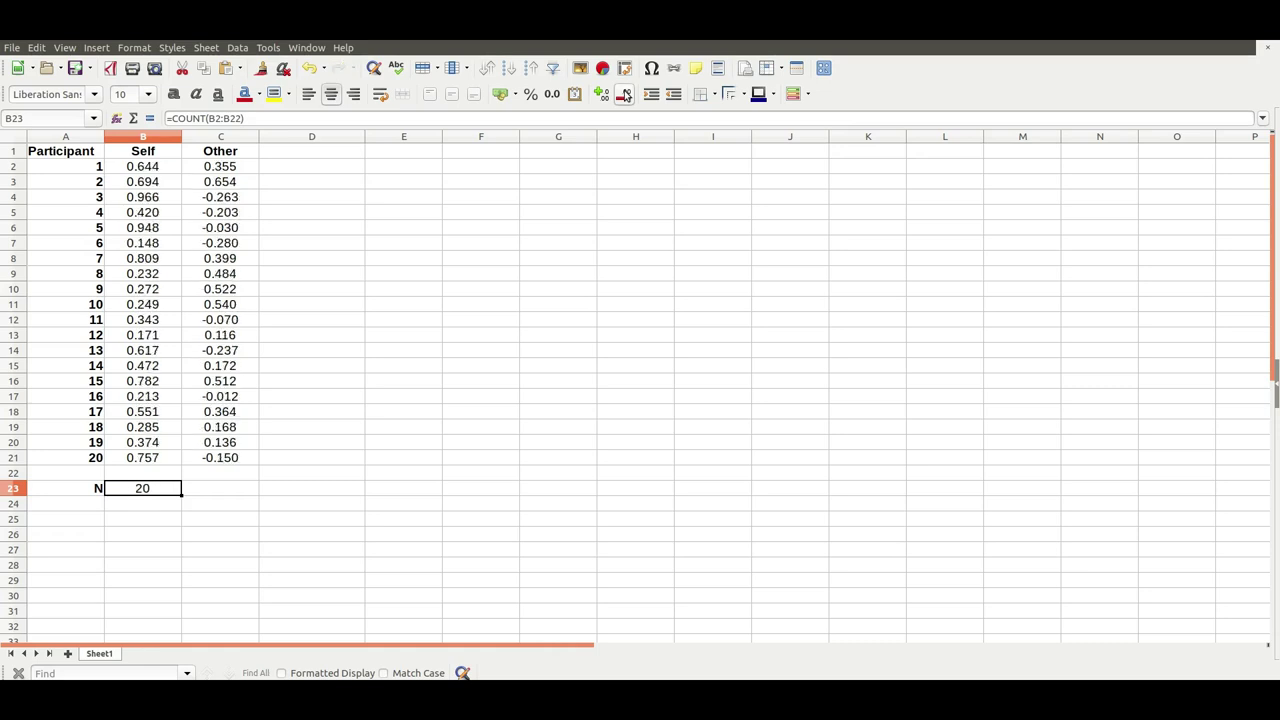
double_click(140, 497)
key(Escape)
Enter the label MEAN in cell A24, directly below N
click(97, 508)
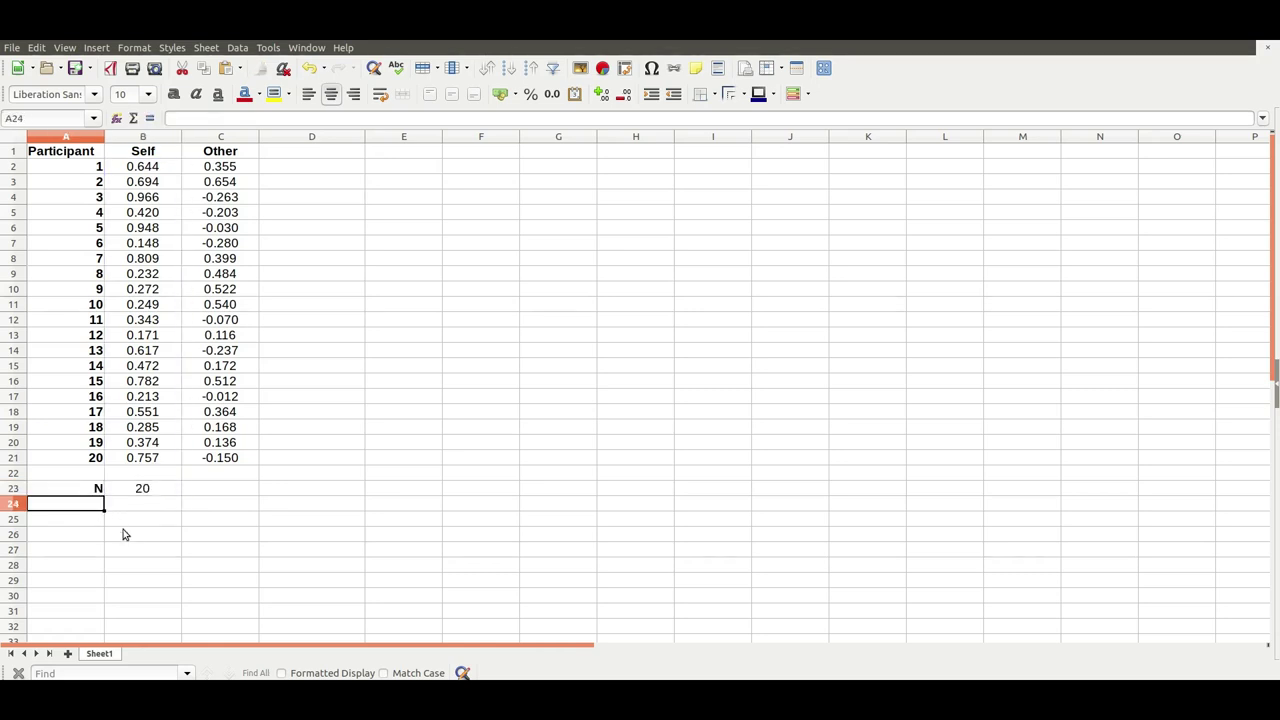
text(mean)
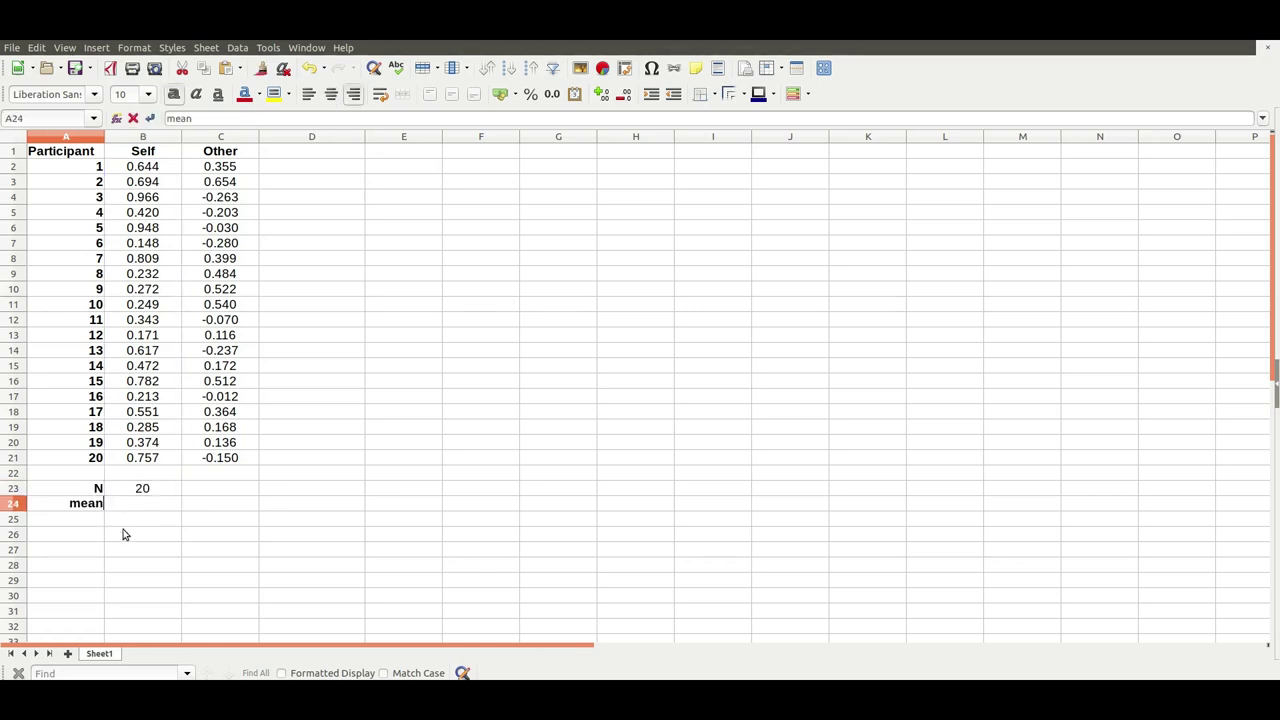
key(BackSpace)
key(BackSpace)
key(BackSpace)
key(BackSpace)
text(MEAN)
key(Tab)
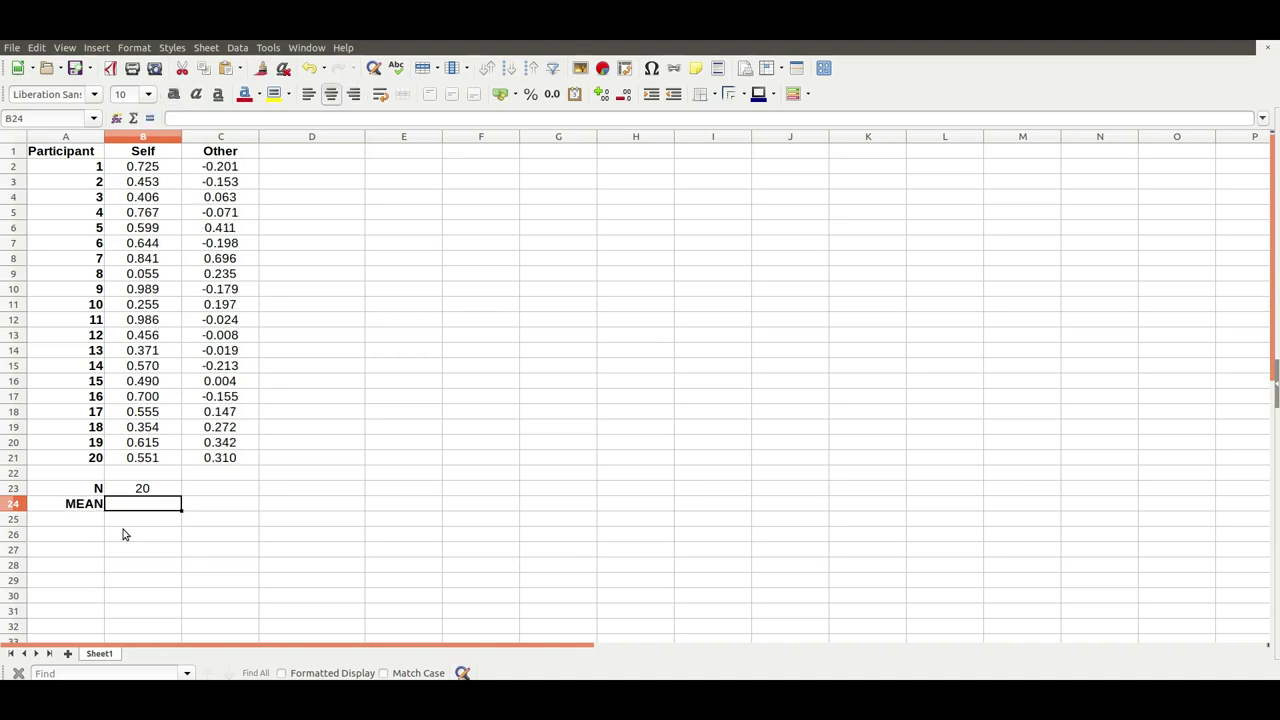
Compute the mean of the Self scores in B24 with the AVERAGE function over B2:B22
text(=AVERAFE)
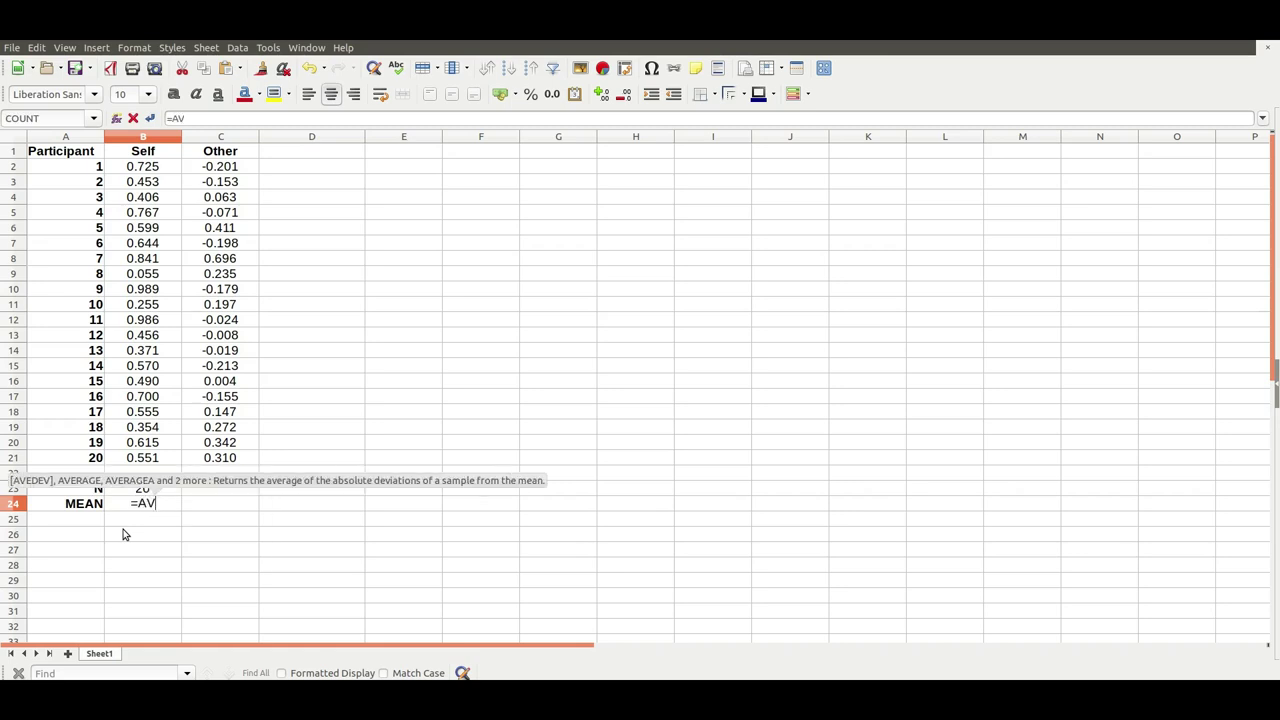
key(BackSpace)
key(BackSpace)
text(GE()
drag(150, 168, 137, 480)
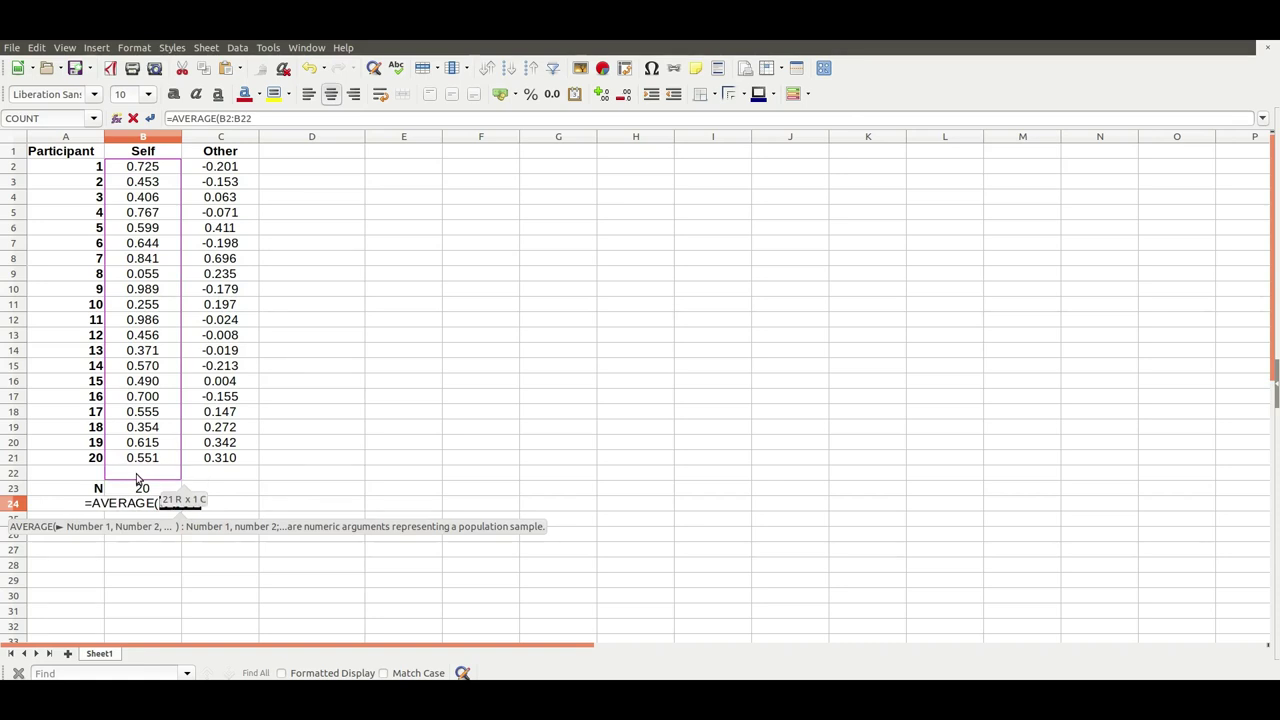
key(Return)
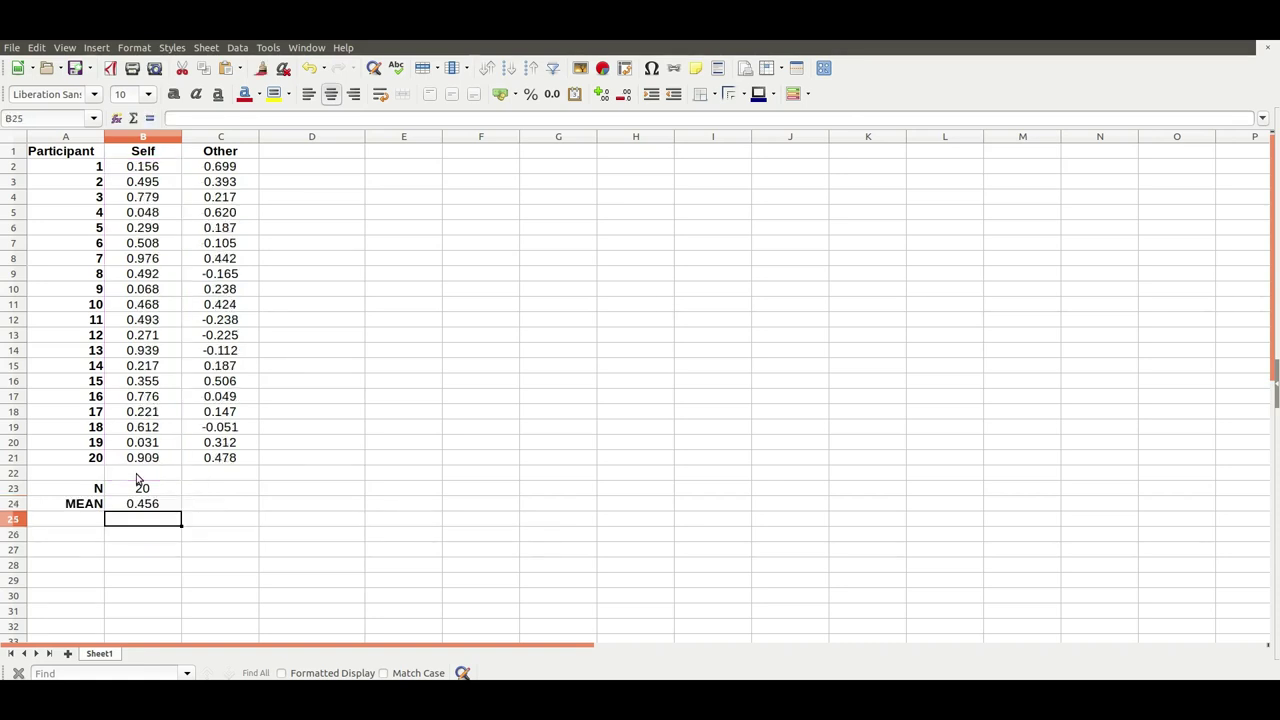
Label A25 as SD and compute the Self scores' standard deviation in B25 with STDEV over B2:B22
key(Left)
text(SD)
key(Tab)
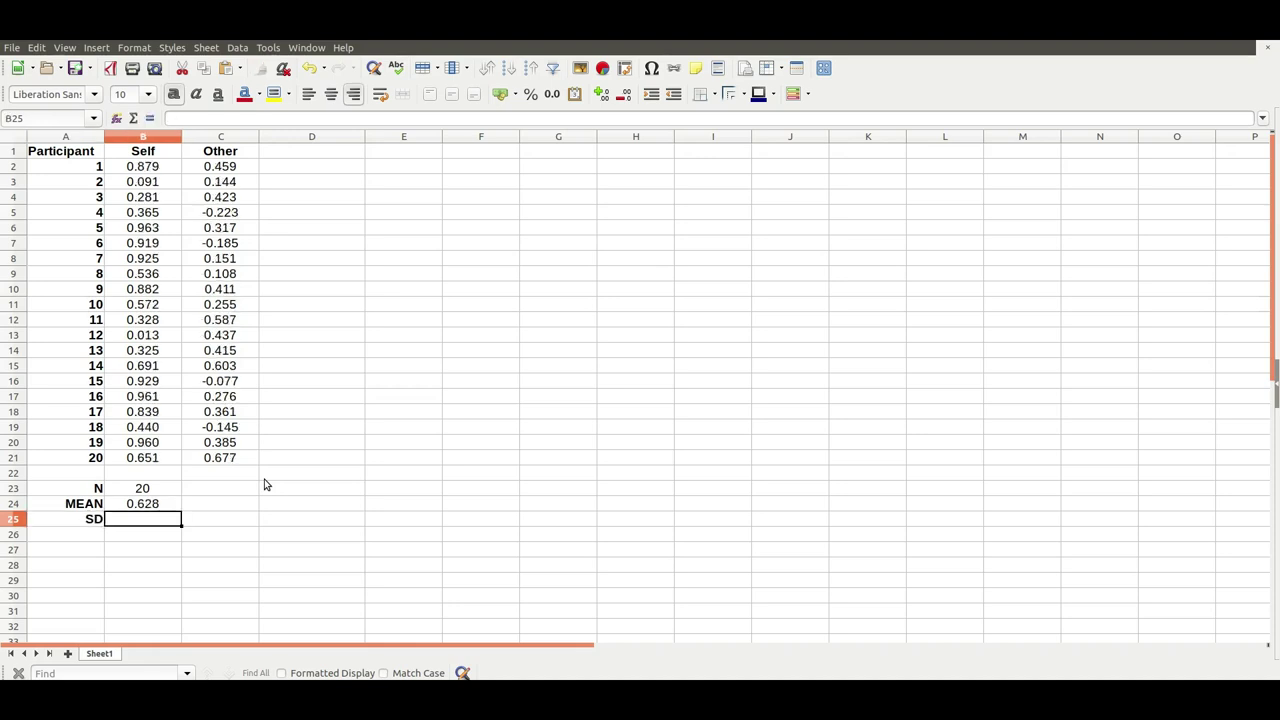
text(=STDEV)
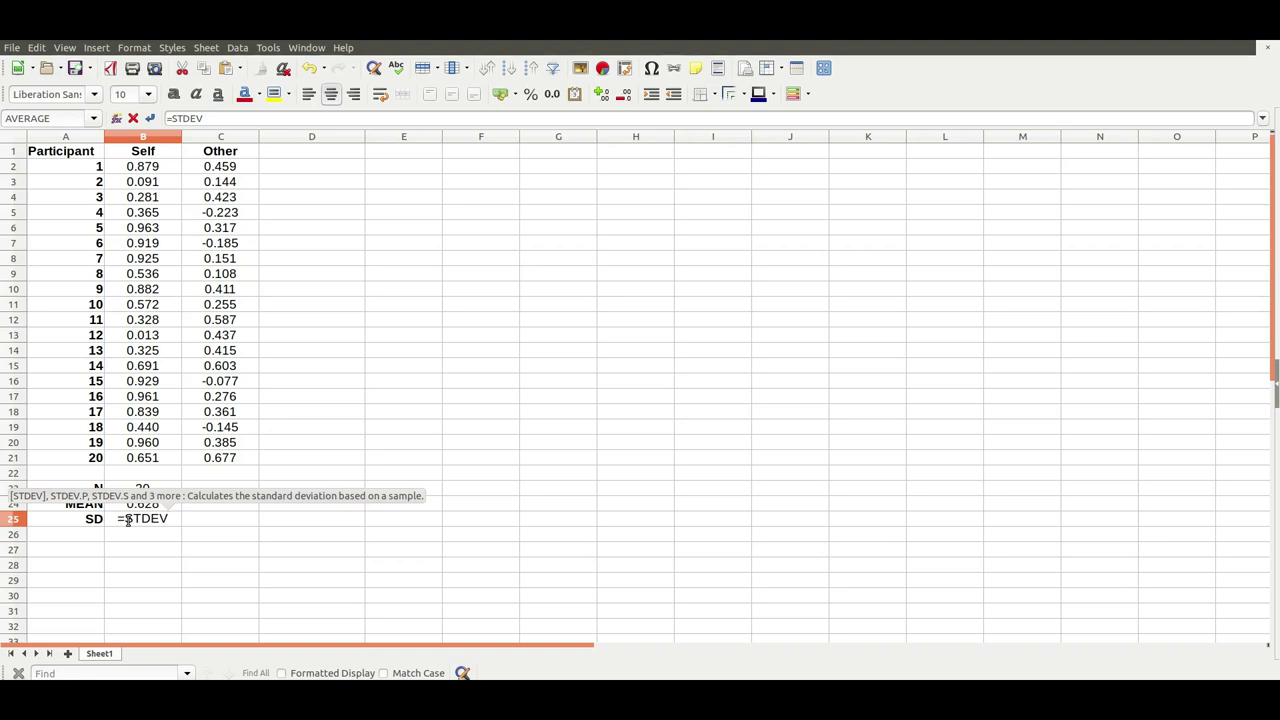
text(()
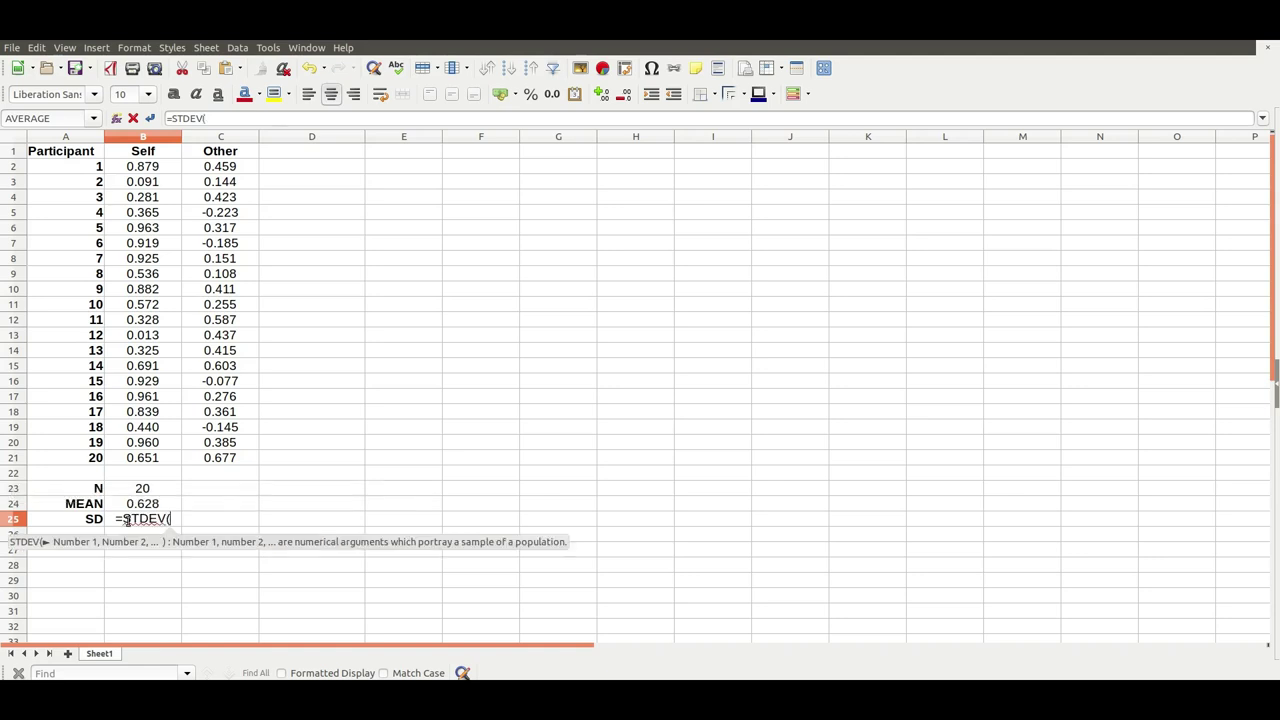
drag(157, 168, 154, 480)
key(Return)
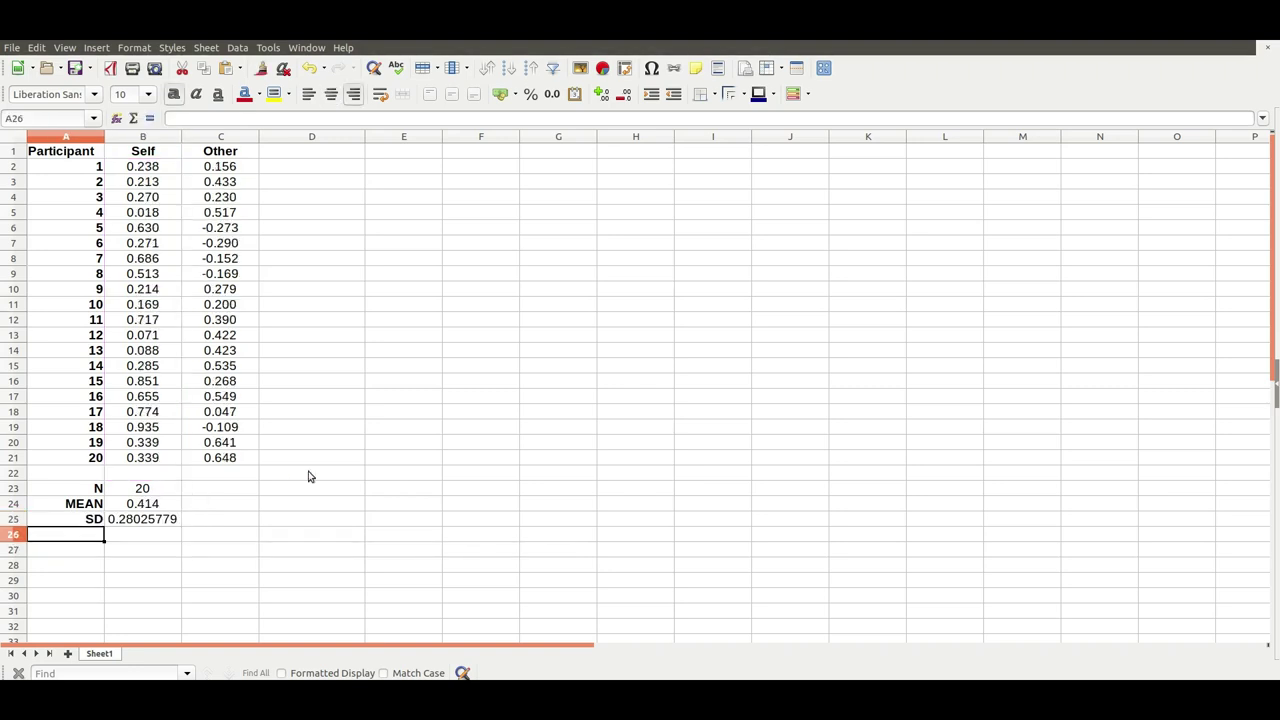
Reduce the standard deviation in B25 to three decimal places
key(Up)
key(Right)
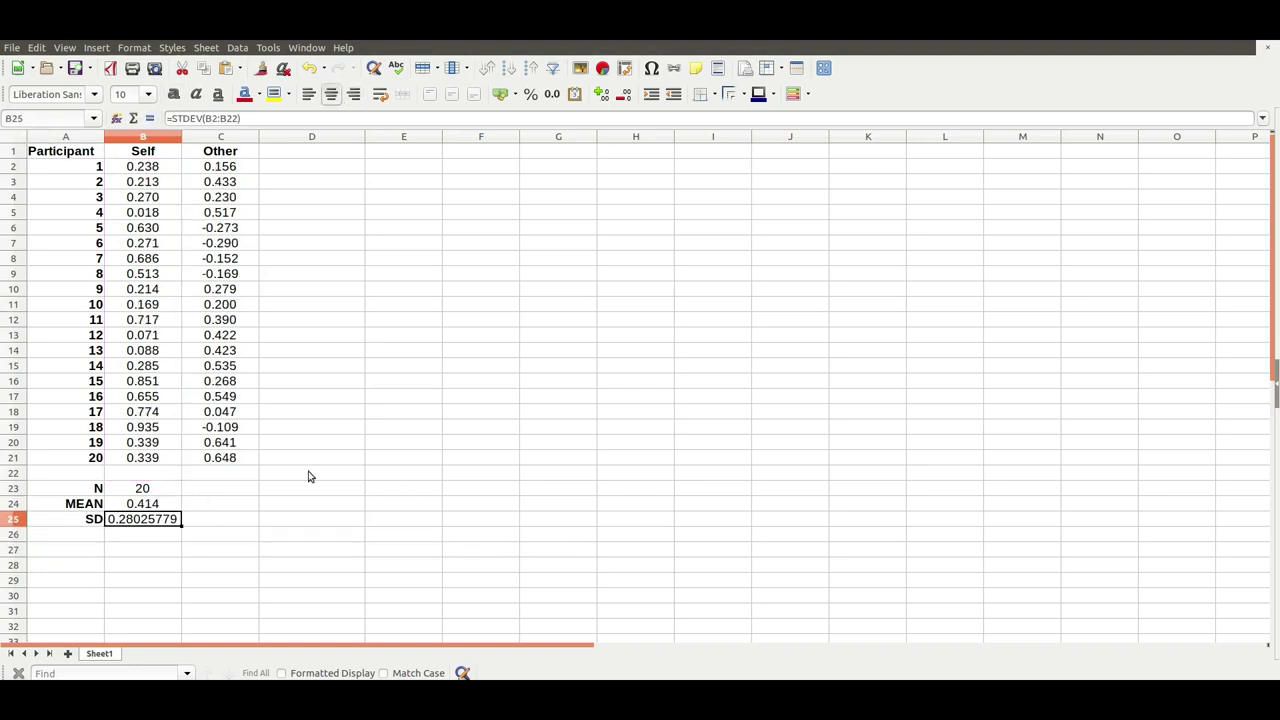
click(622, 96)
click(622, 96)
click(622, 96)
click(622, 96)
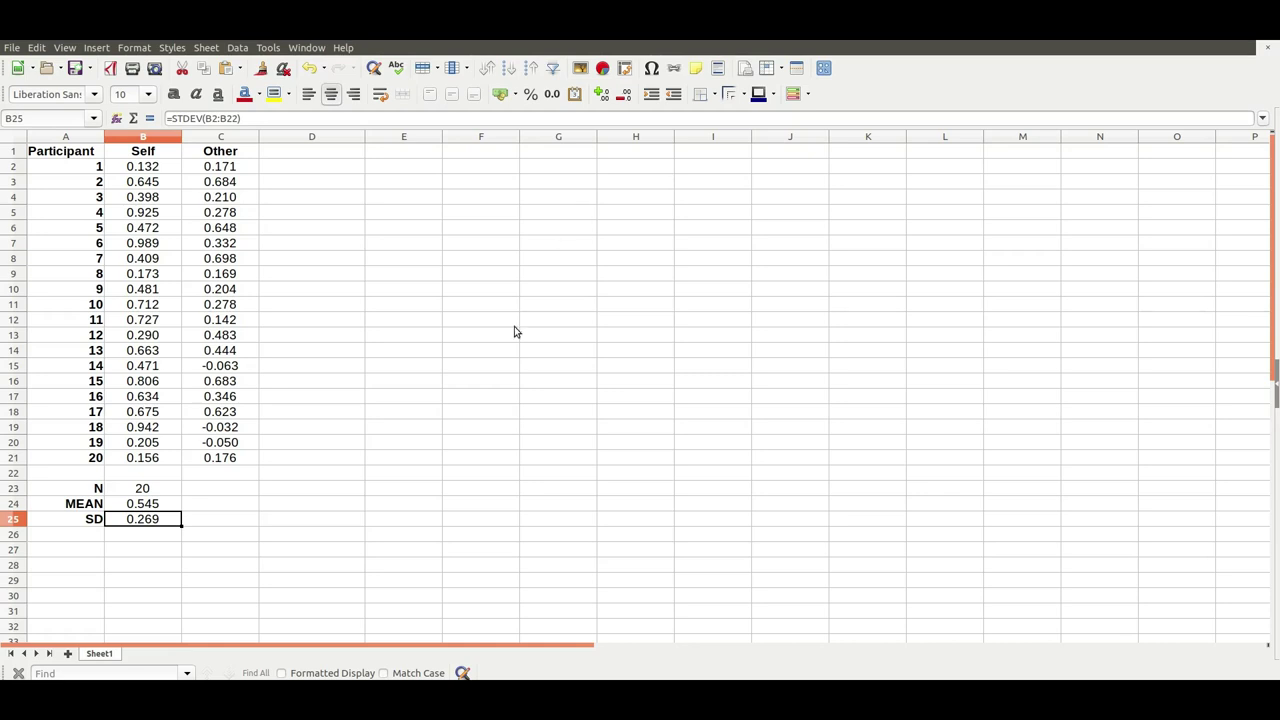
Enter the label SE in cell A26, below SD
key(Return)
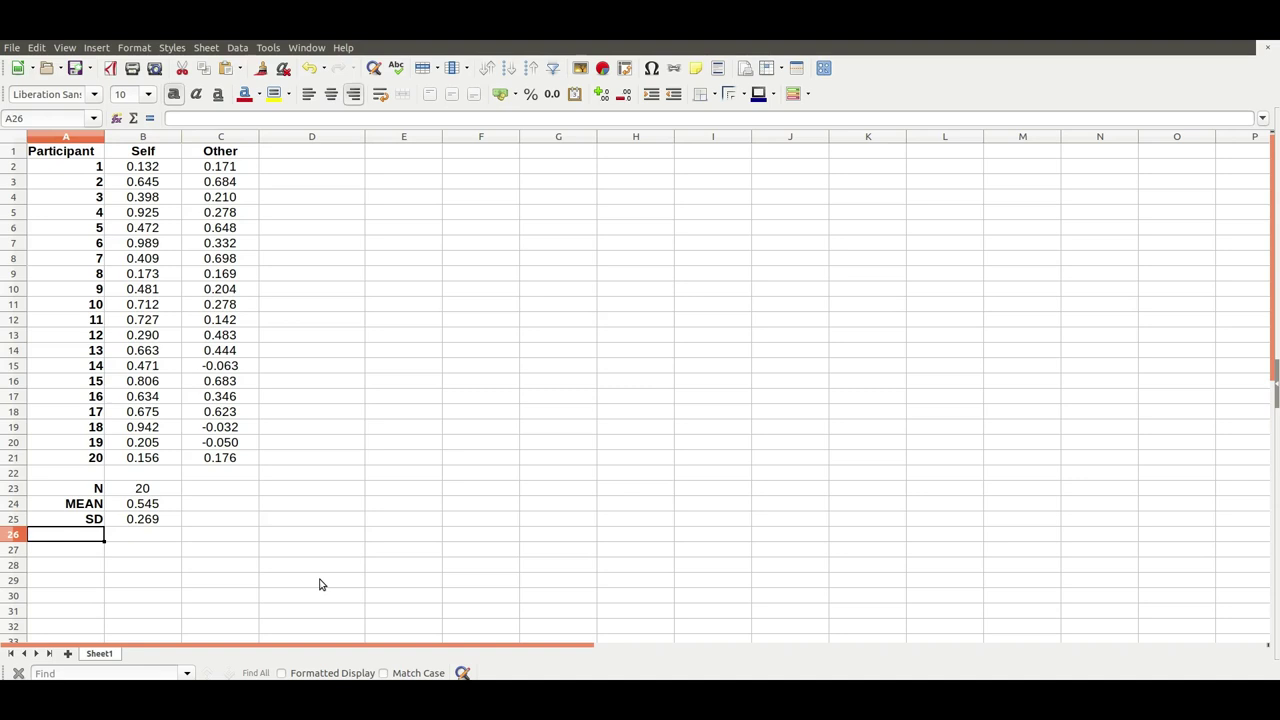
text(SE)
key(Tab)
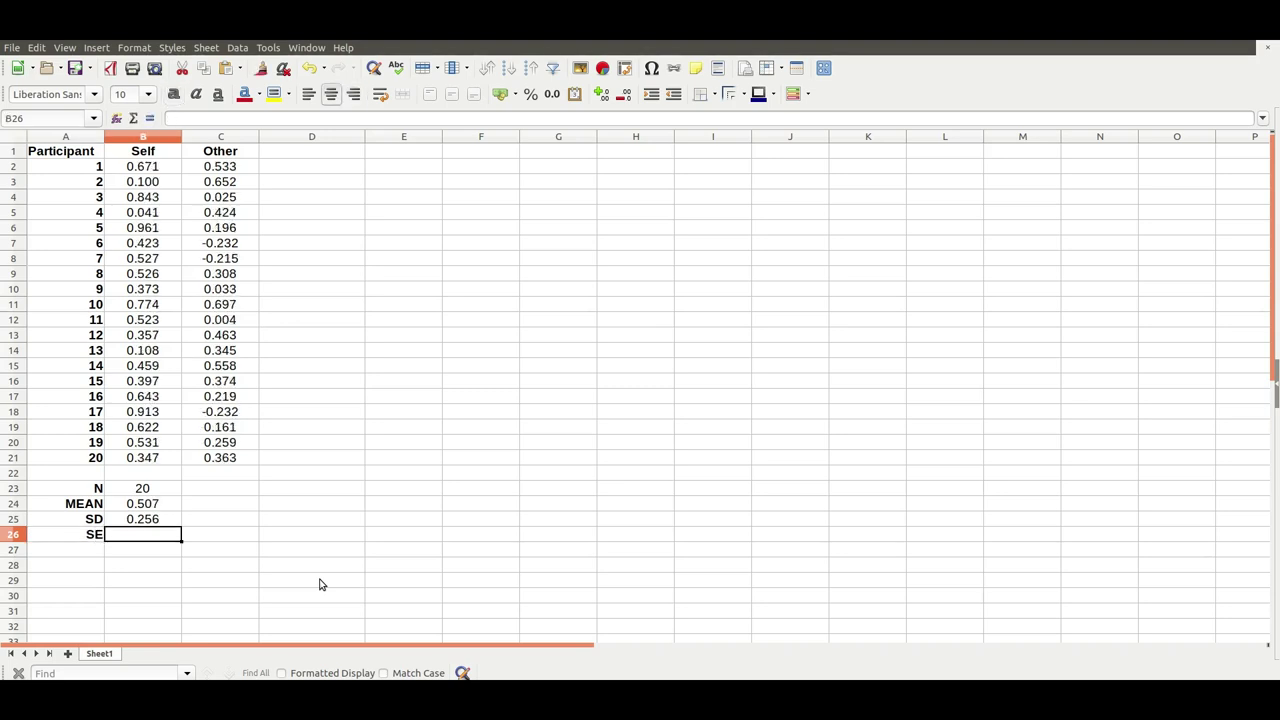
Compute the standard error in B26 with the formula =B25/SQRT(B23)
text(=)
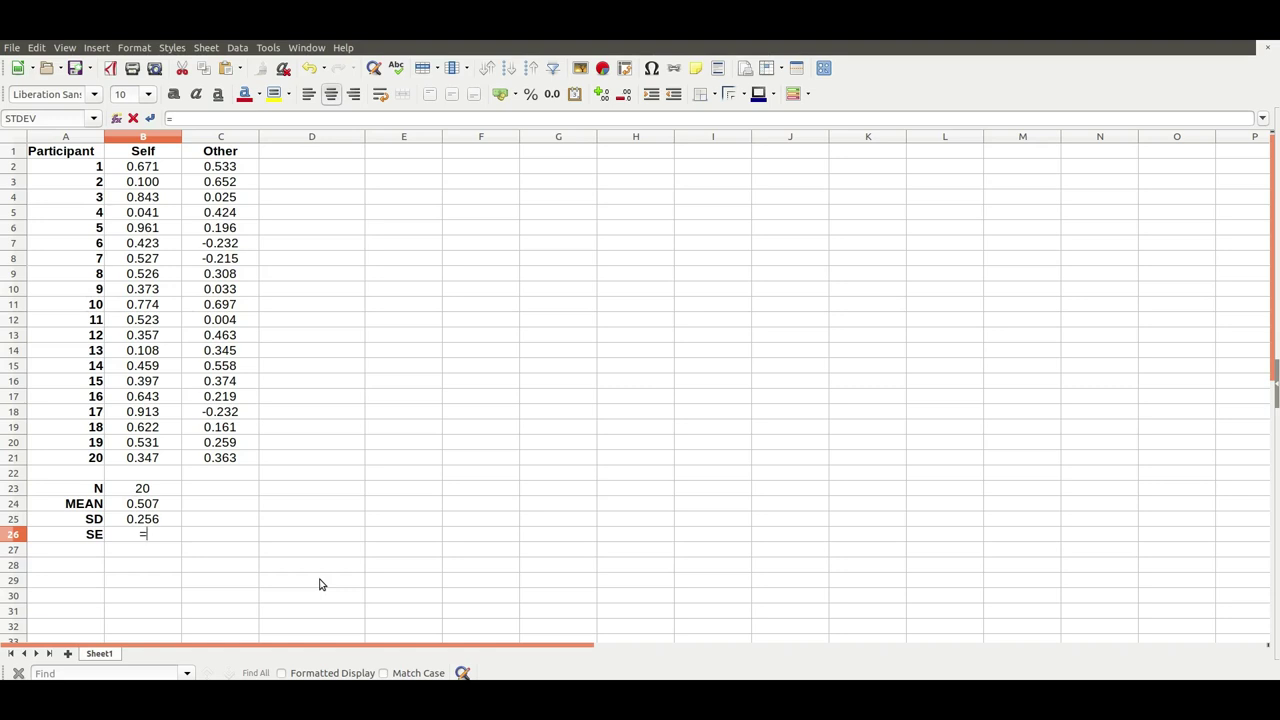
key(Up)
text(/SQRT)
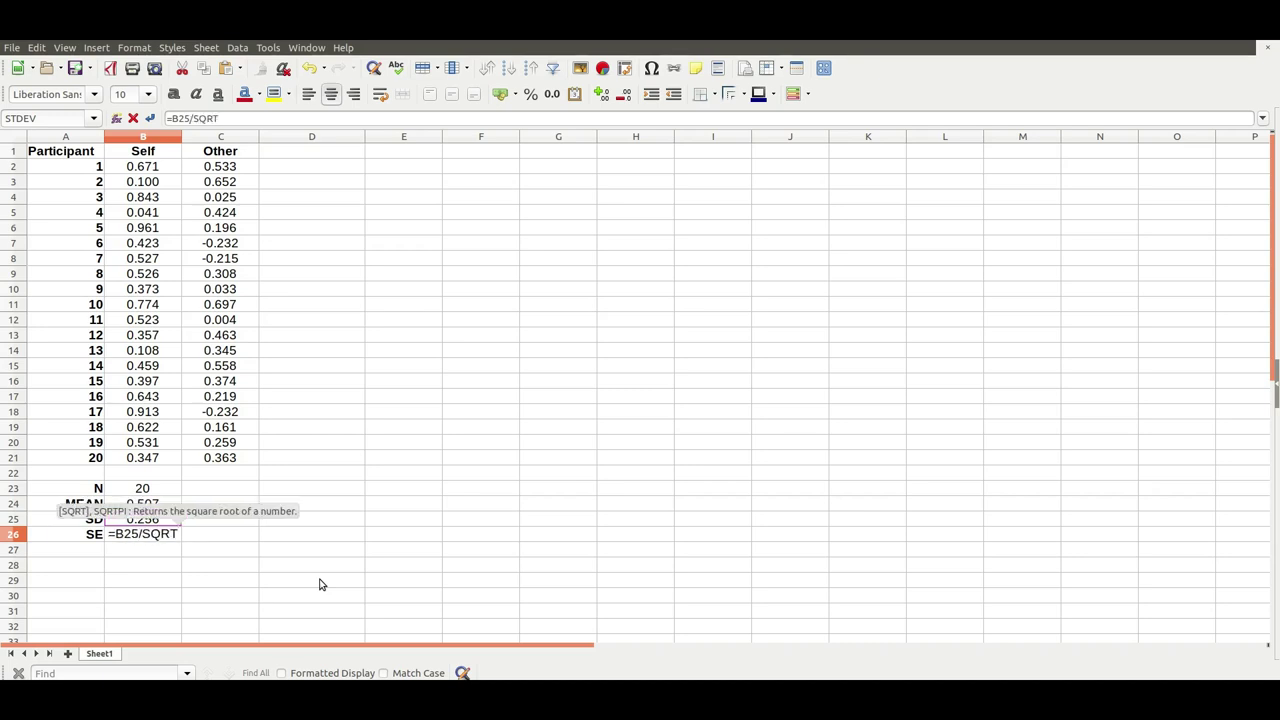
text(()
key(Up)
key(Up)
key(Up)
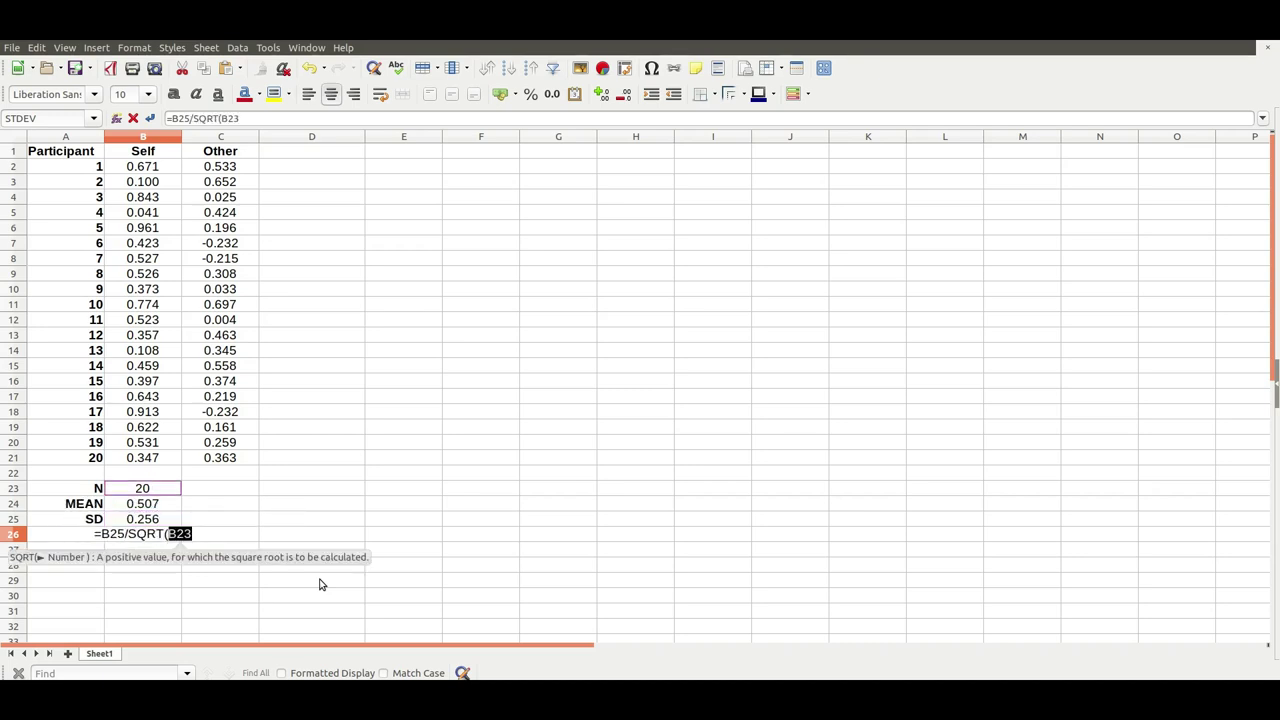
text())
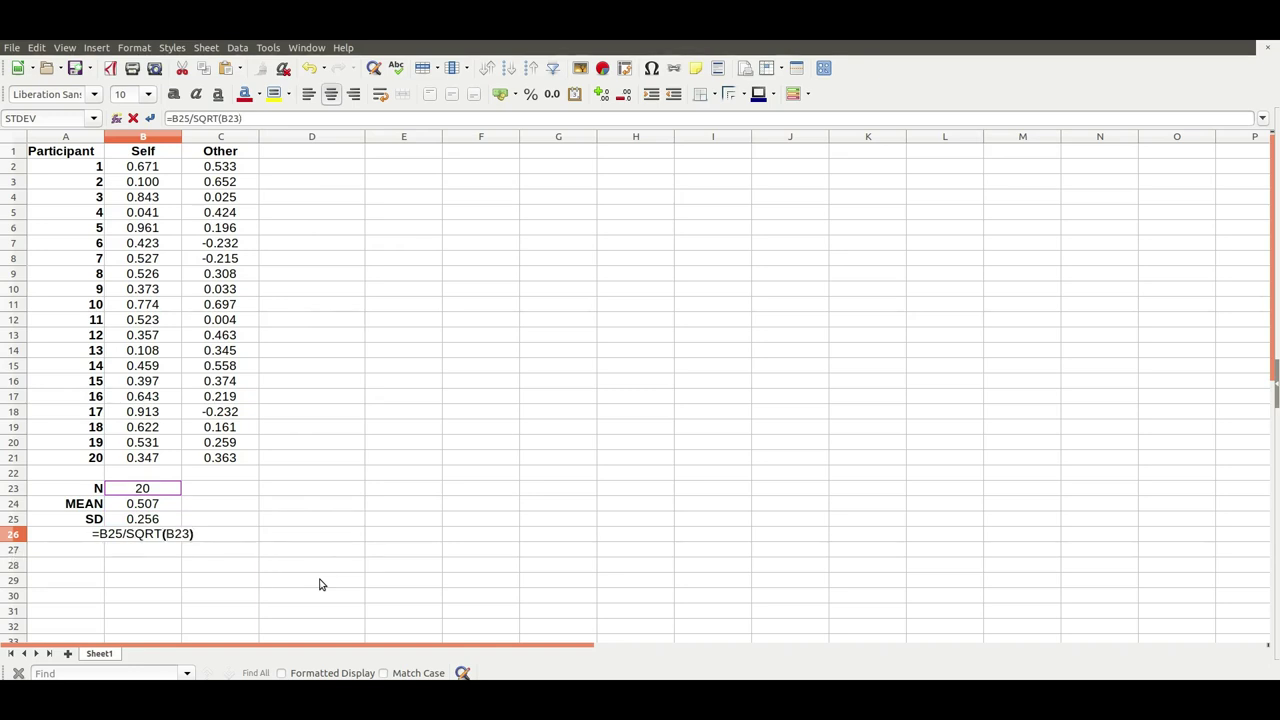
key(Return)
key(Up)
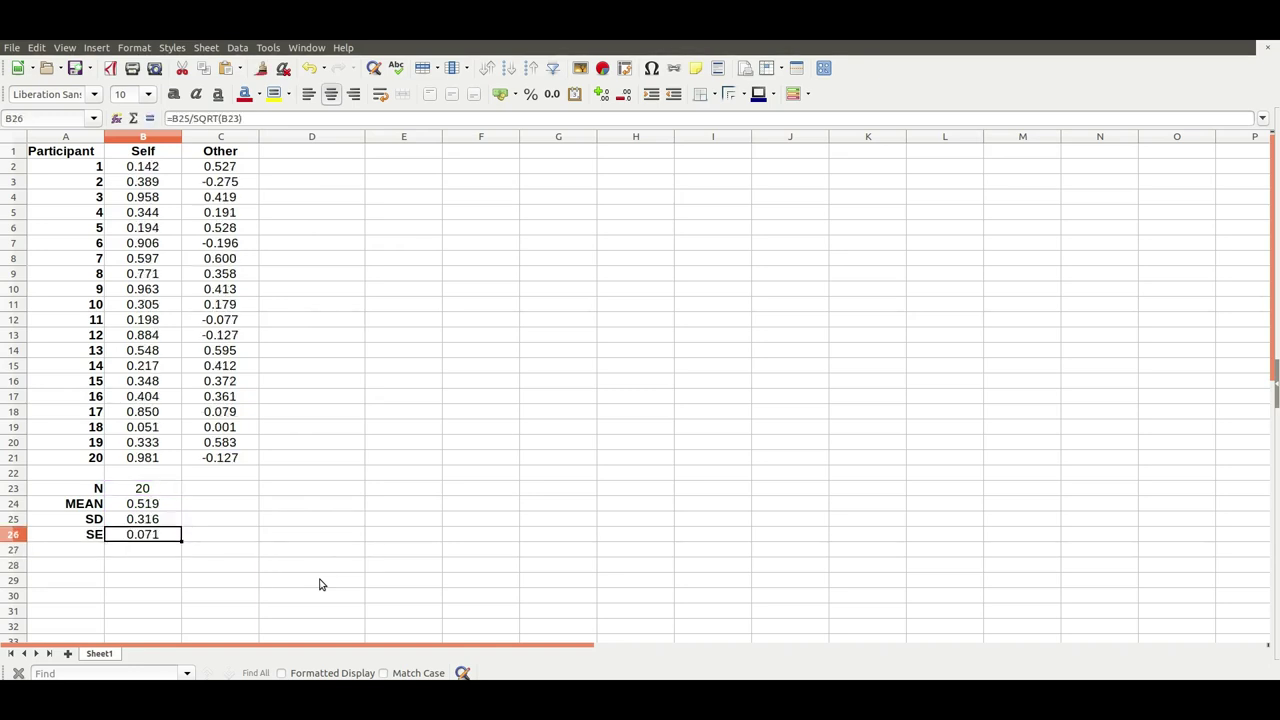
Enter the label 95% CI in cell A28, leaving row 27 empty below SE
key(Down)
key(Down)
key(Left)
text(95% ci)
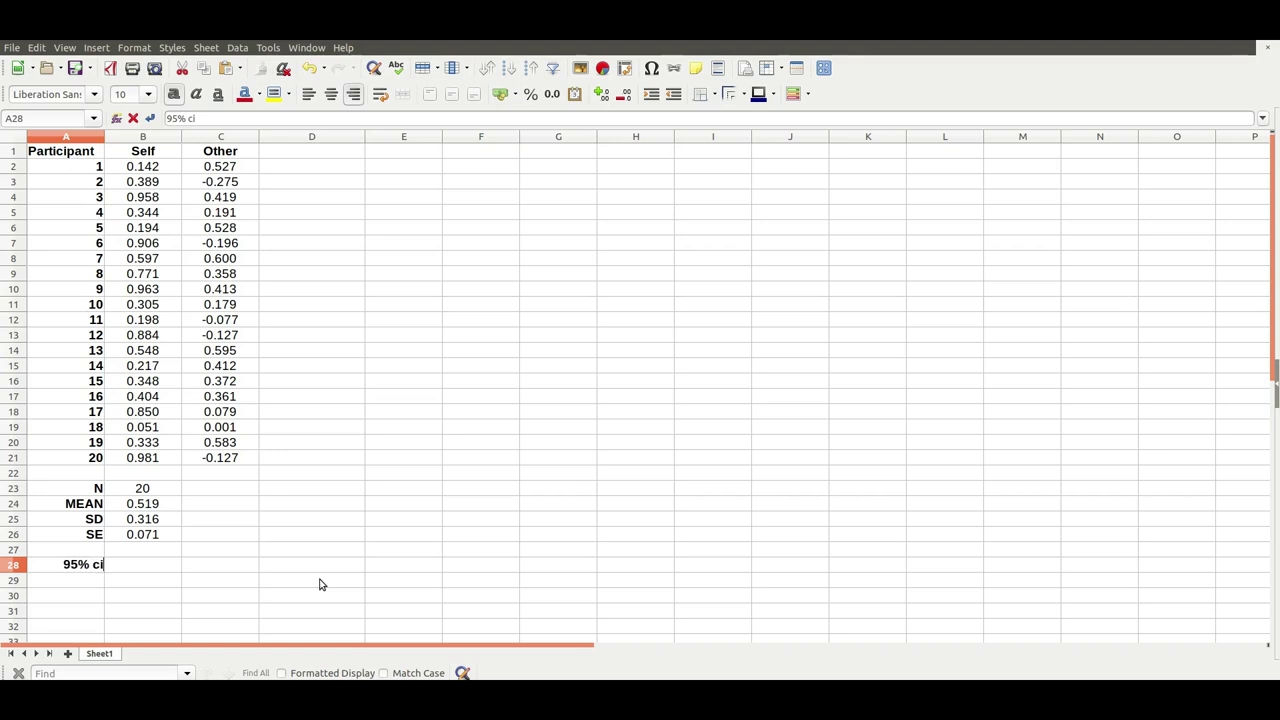
key(Return)
key(Up)
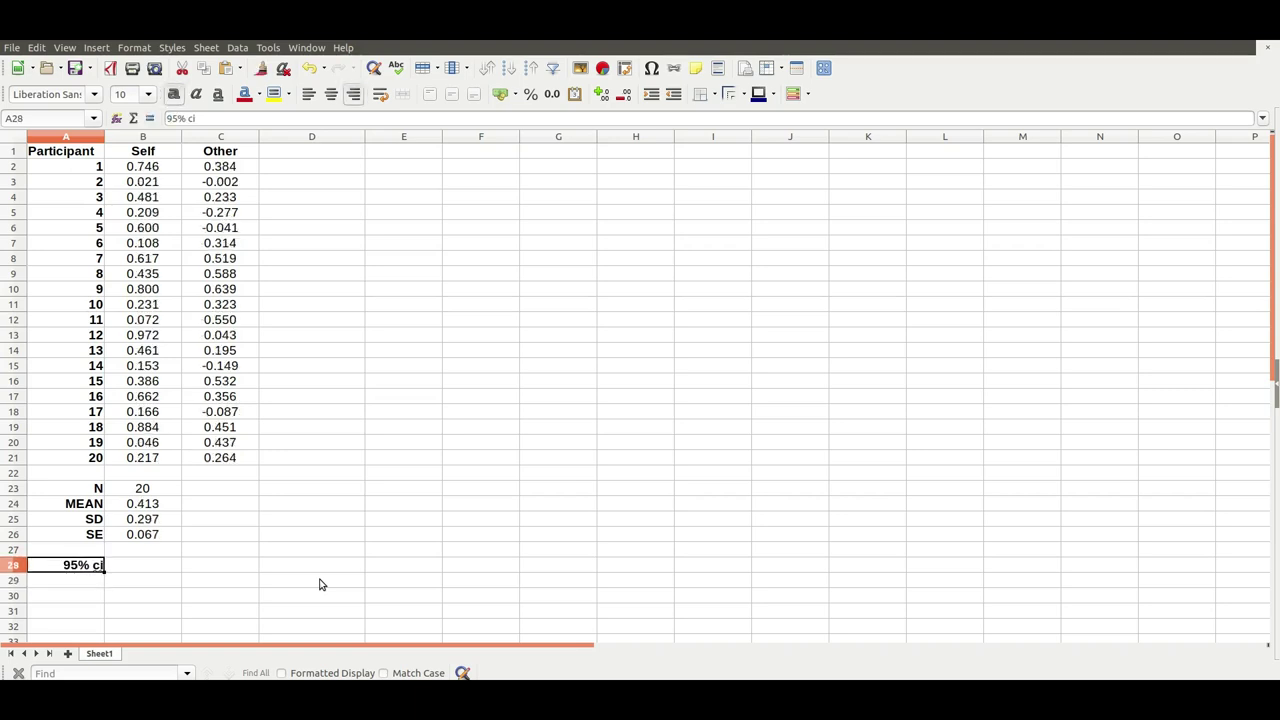
key(F2)
key(BackSpace)
key(BackSpace)
text(CI)
key(Return)
Enter the label T-CRIT in cell A27, between SE and 95% CI
key(Up)
key(Up)
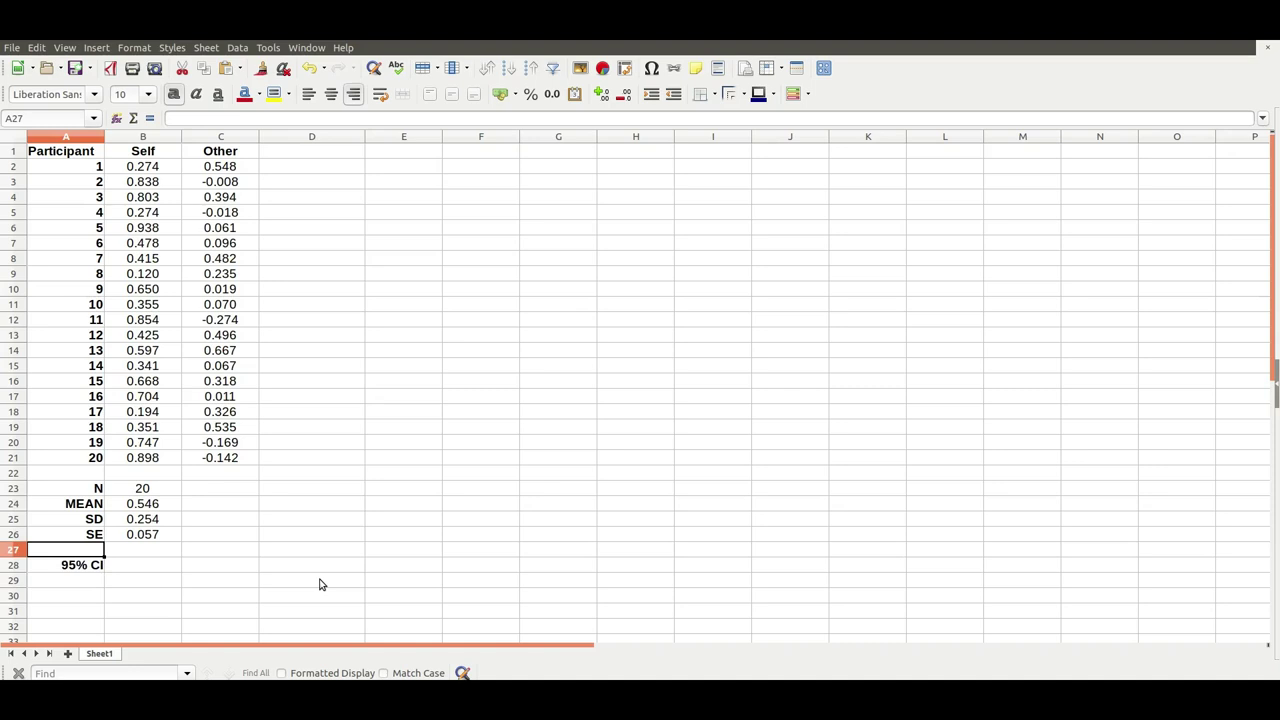
text(T-CR)
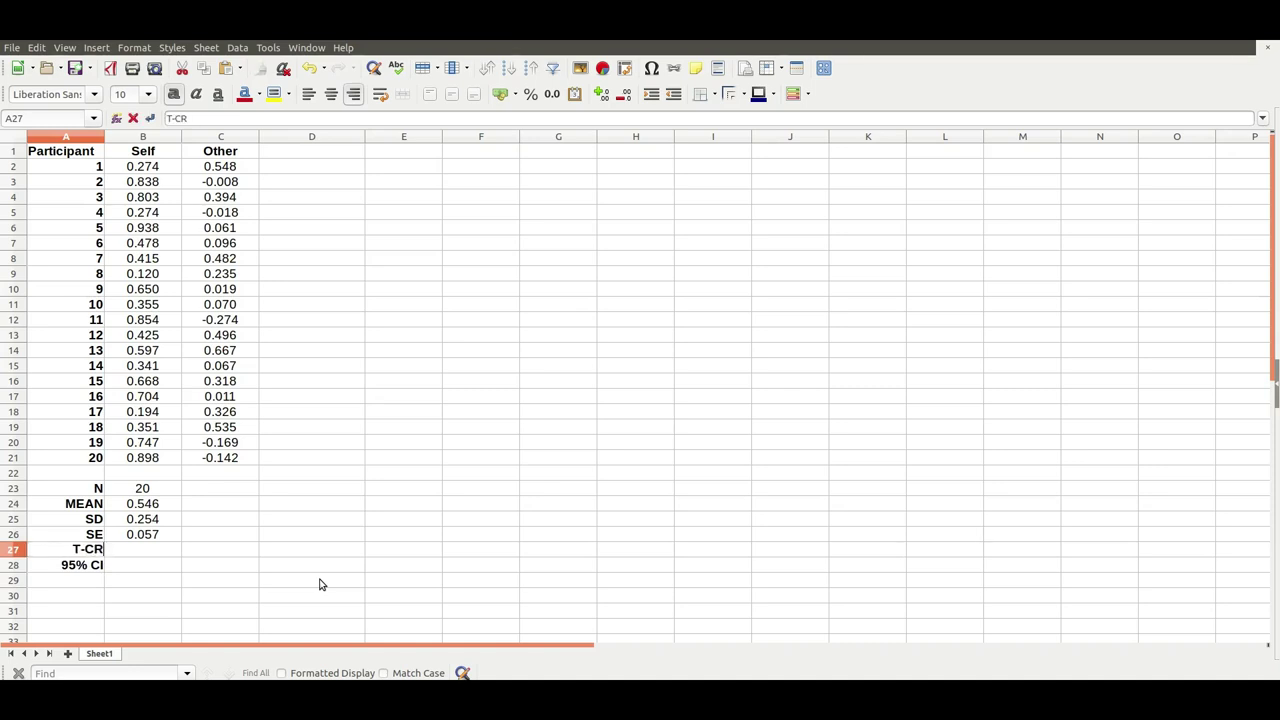
text(IT)
key(Tab)
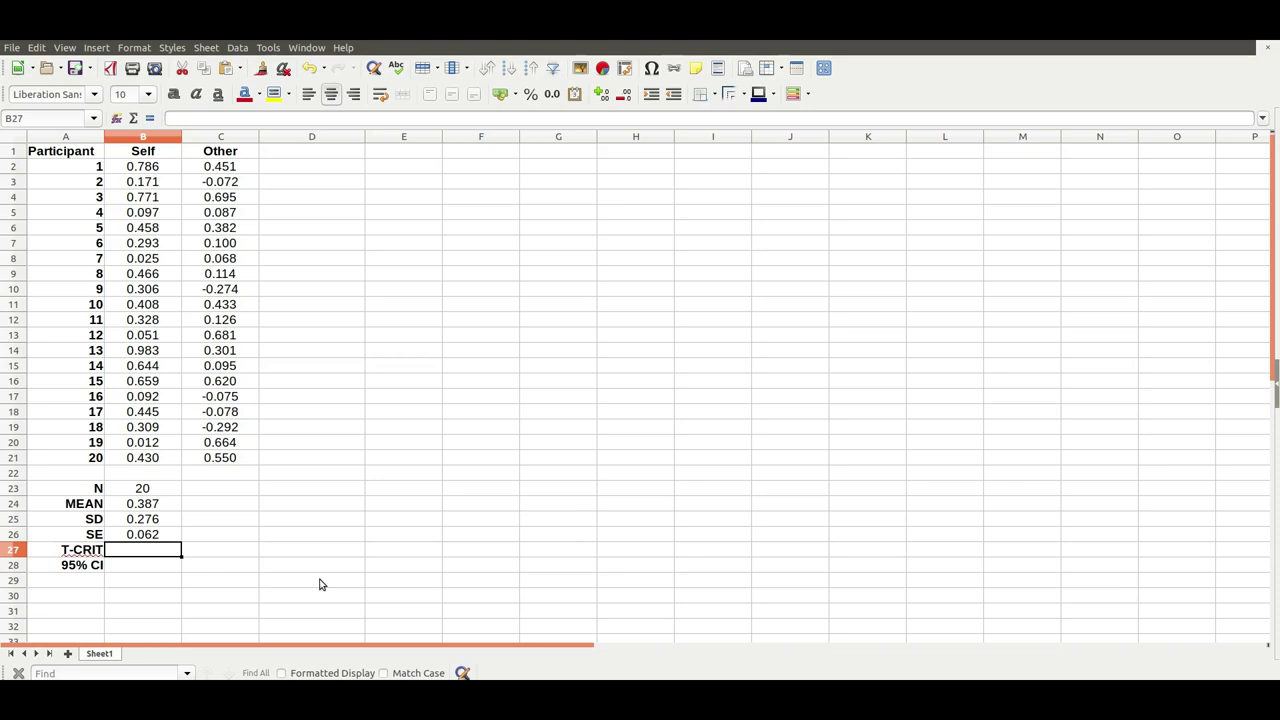
Compute the critical t value in B27 with the formula =TINV(.05,B23-1)
text(=TINV()
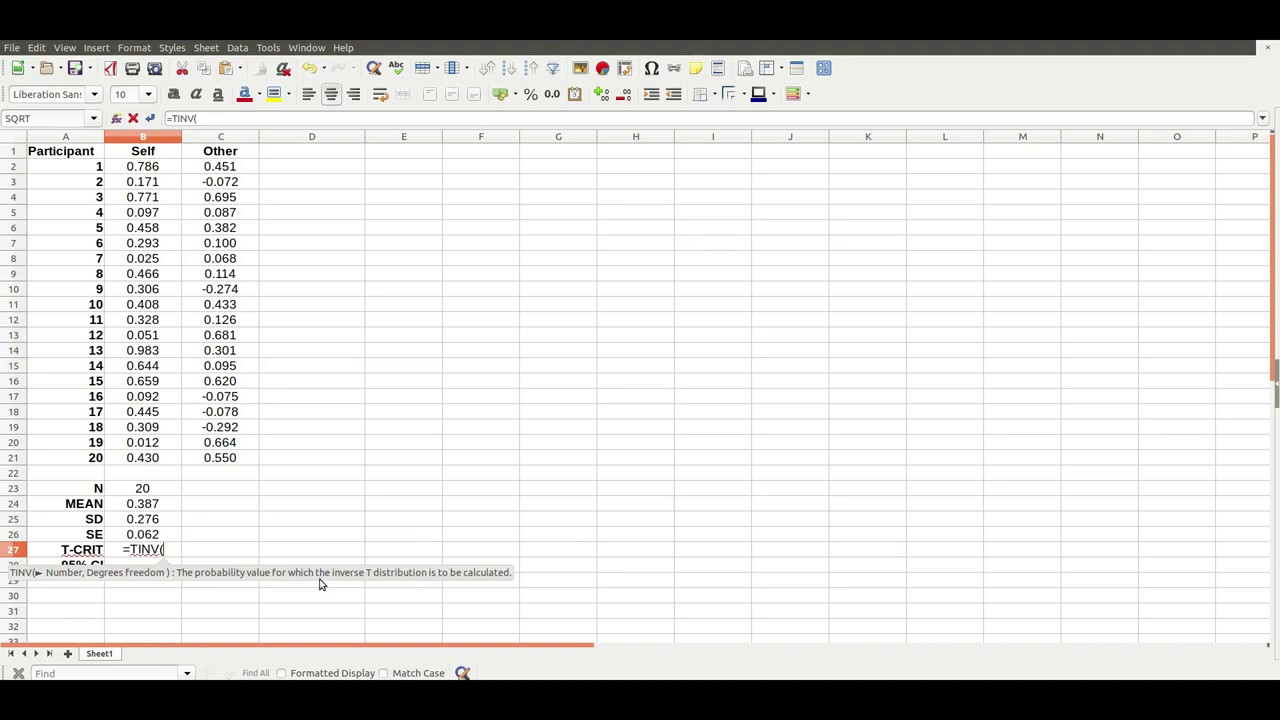
text(.05,)
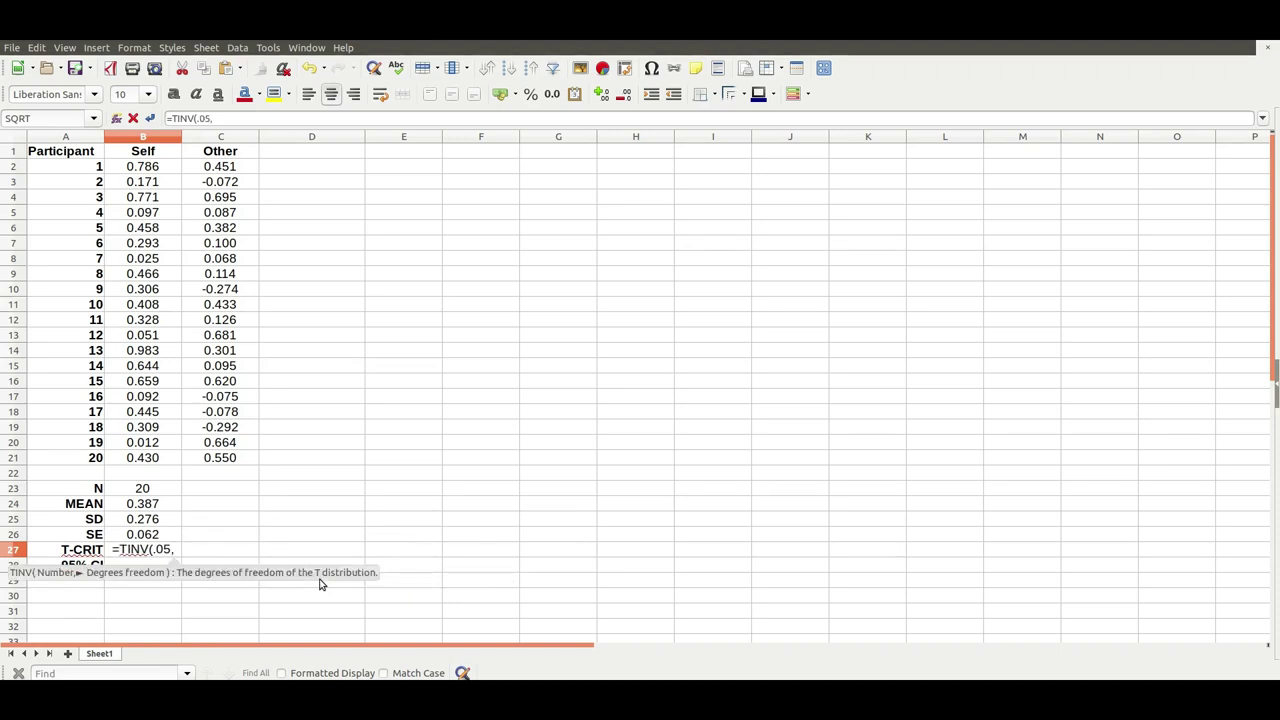
key(Up)
key(Up)
key(Up)
key(Up)
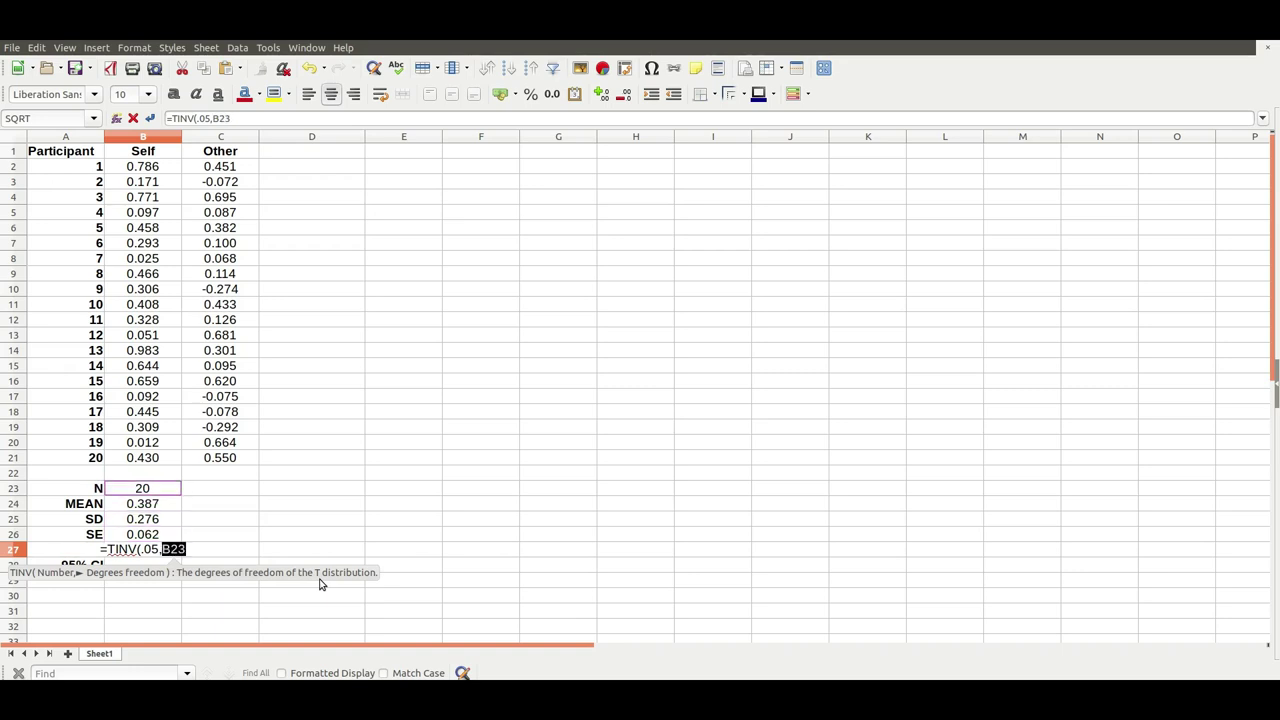
text(-1))
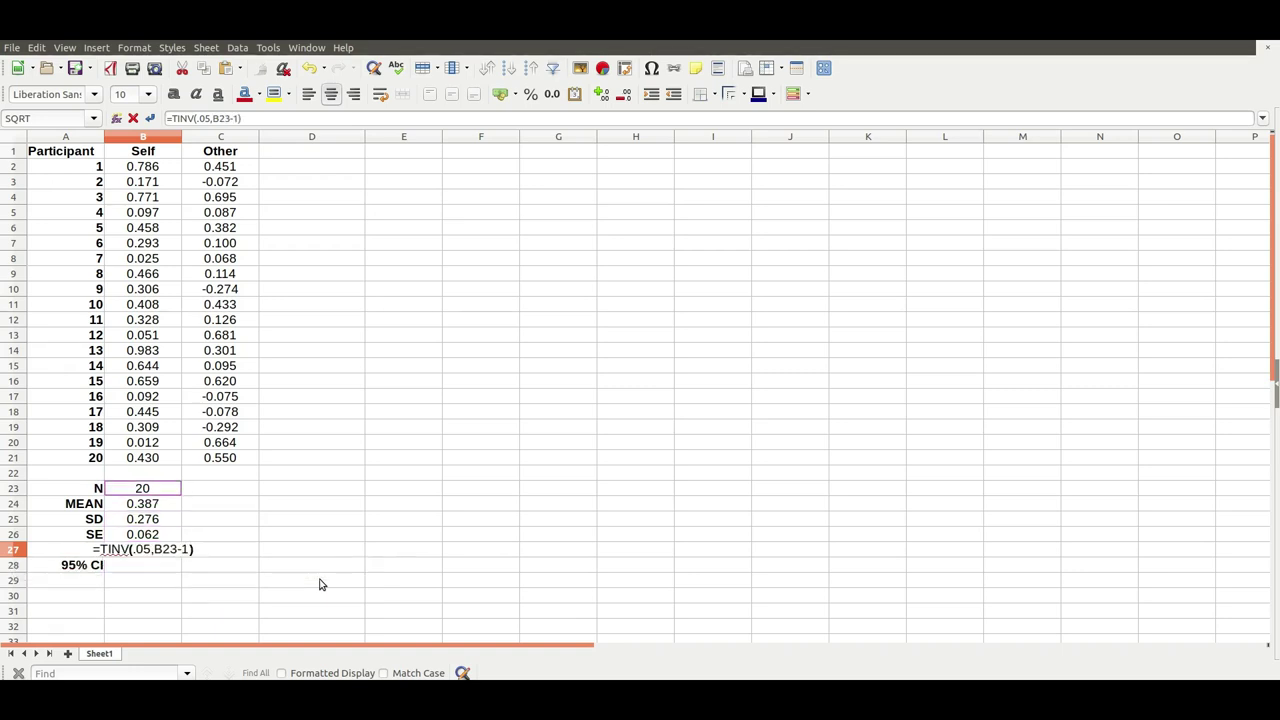
key(Return)
key(Up)
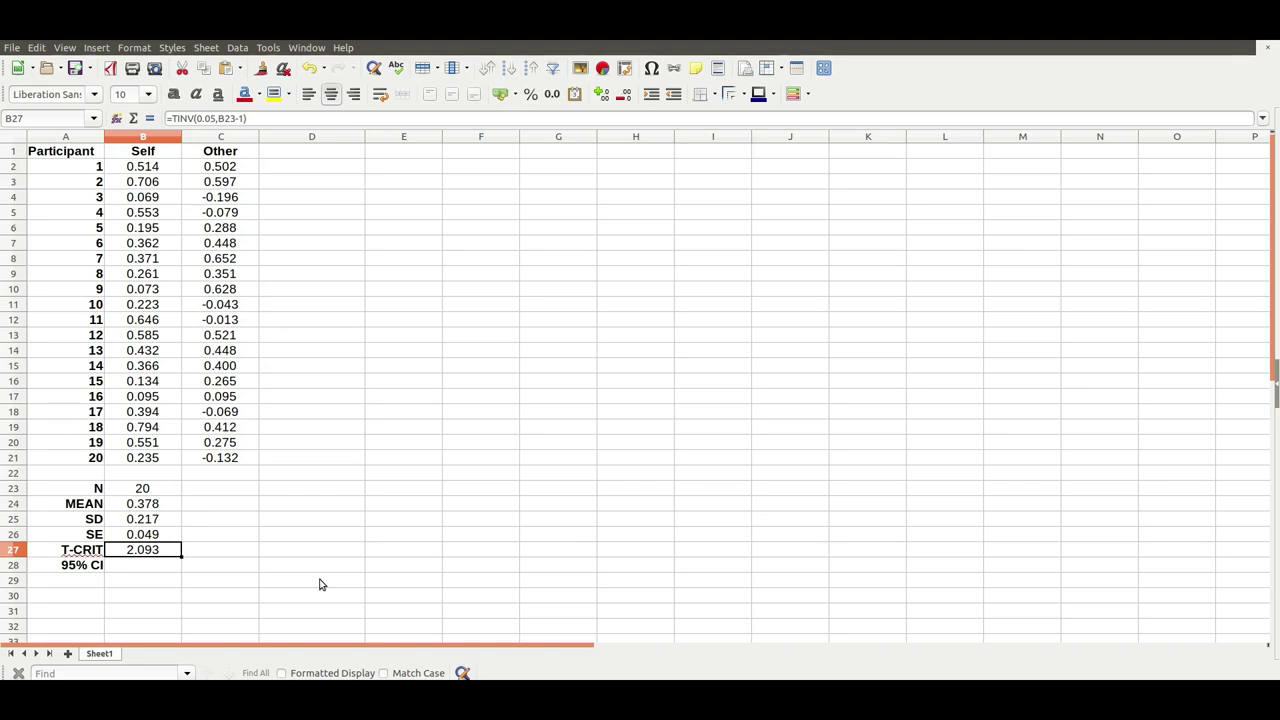
key(Down)
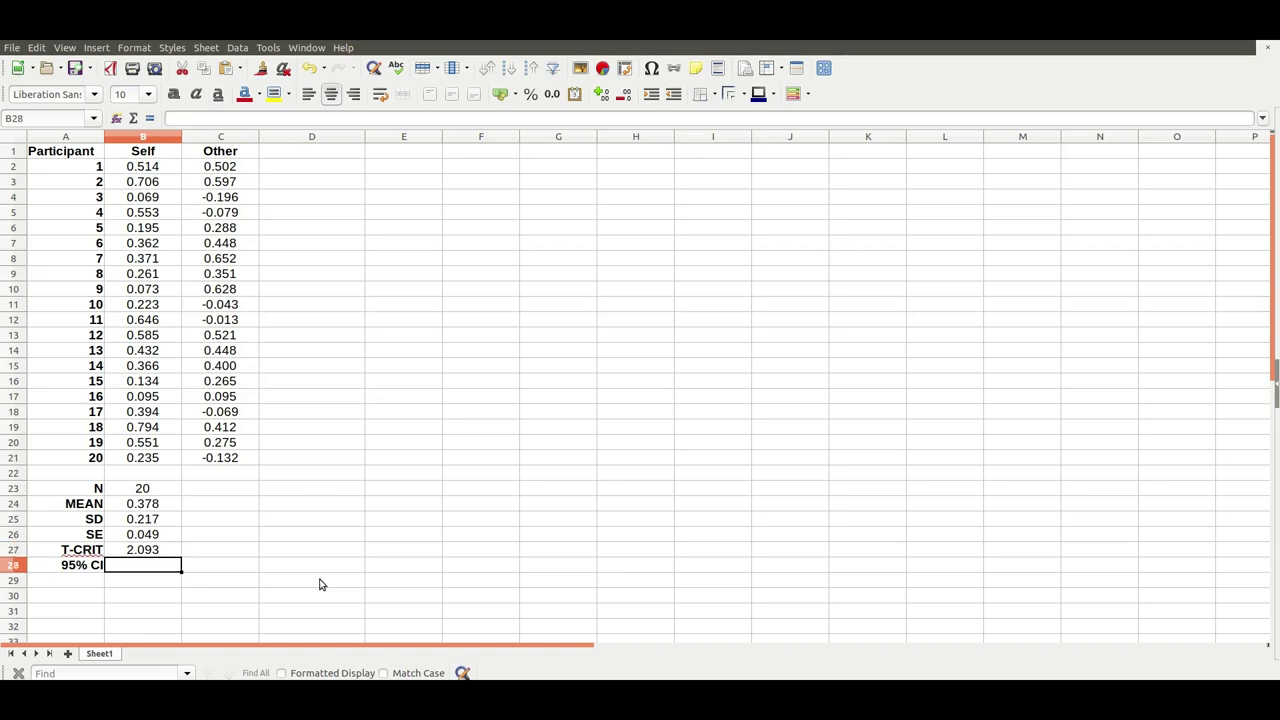
Compute the 95% confidence interval for Self in B28 with the formula =B26*B27
text(=)
key(Up)
key(Up)
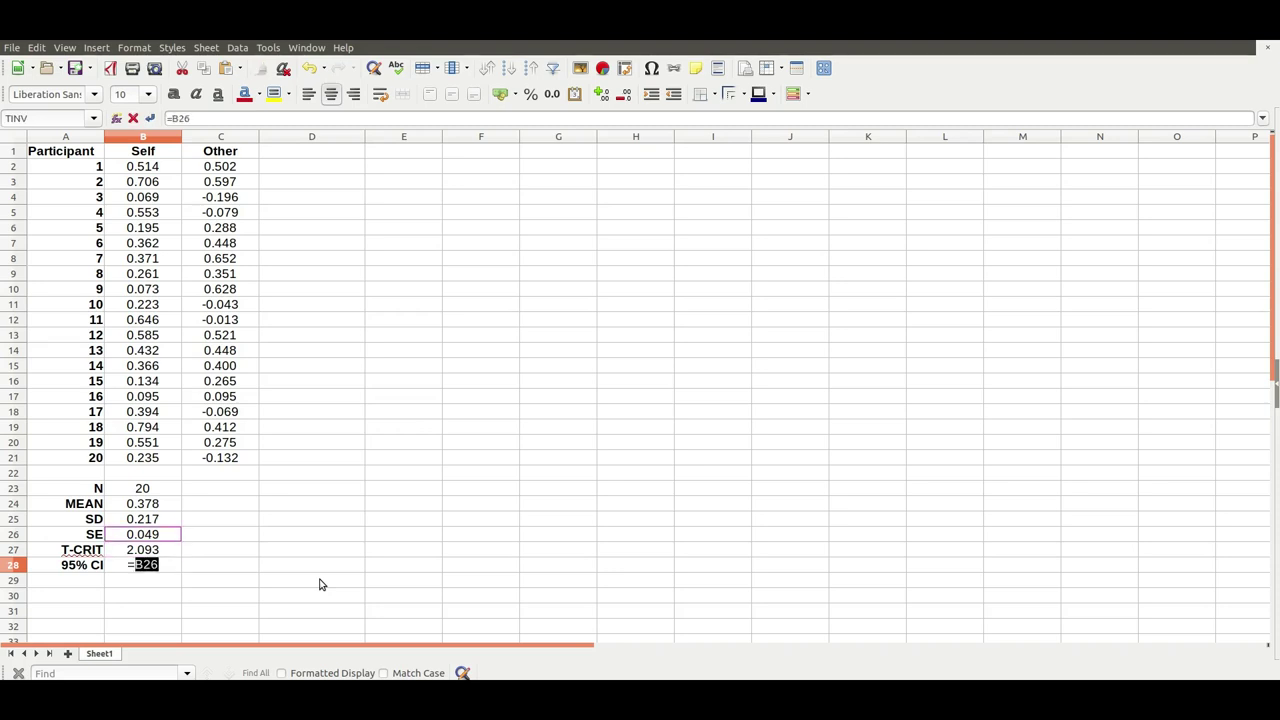
text(*)
key(Up)
key(Return)
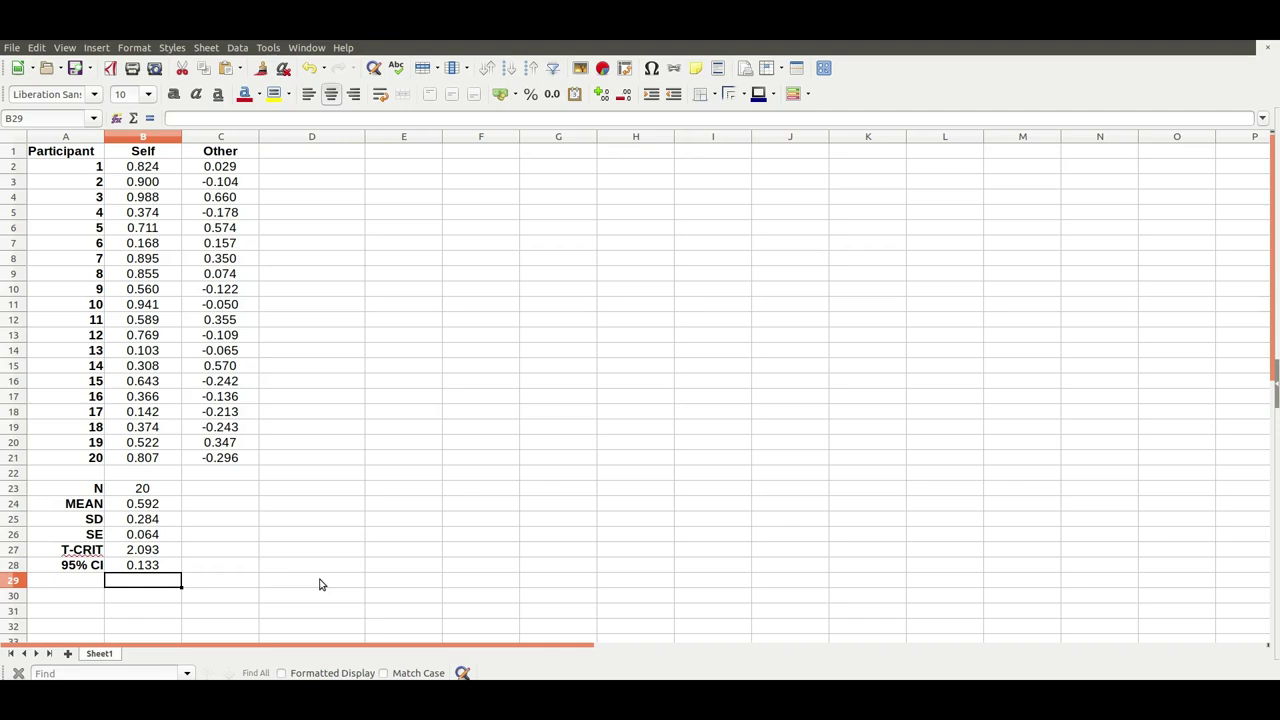
Fill the Self summary formulas in B23:B28 across into C23:C28 for the Other column
key(Left)
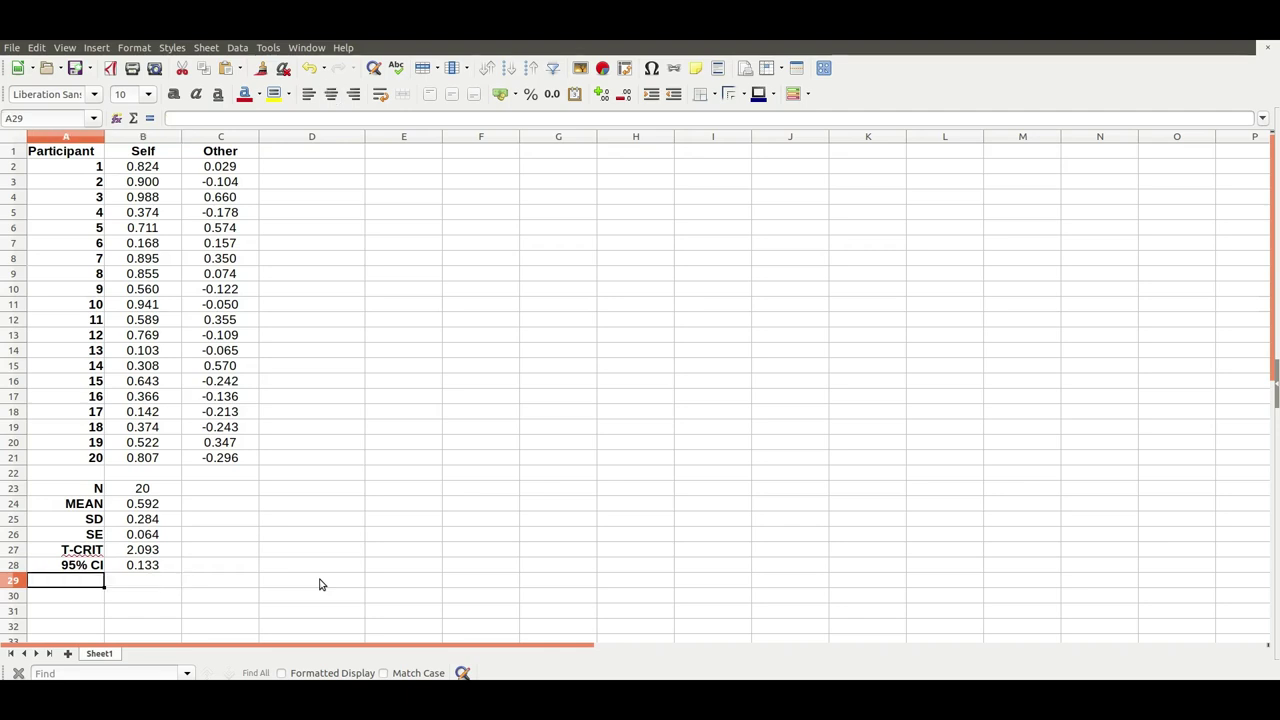
key(Down)
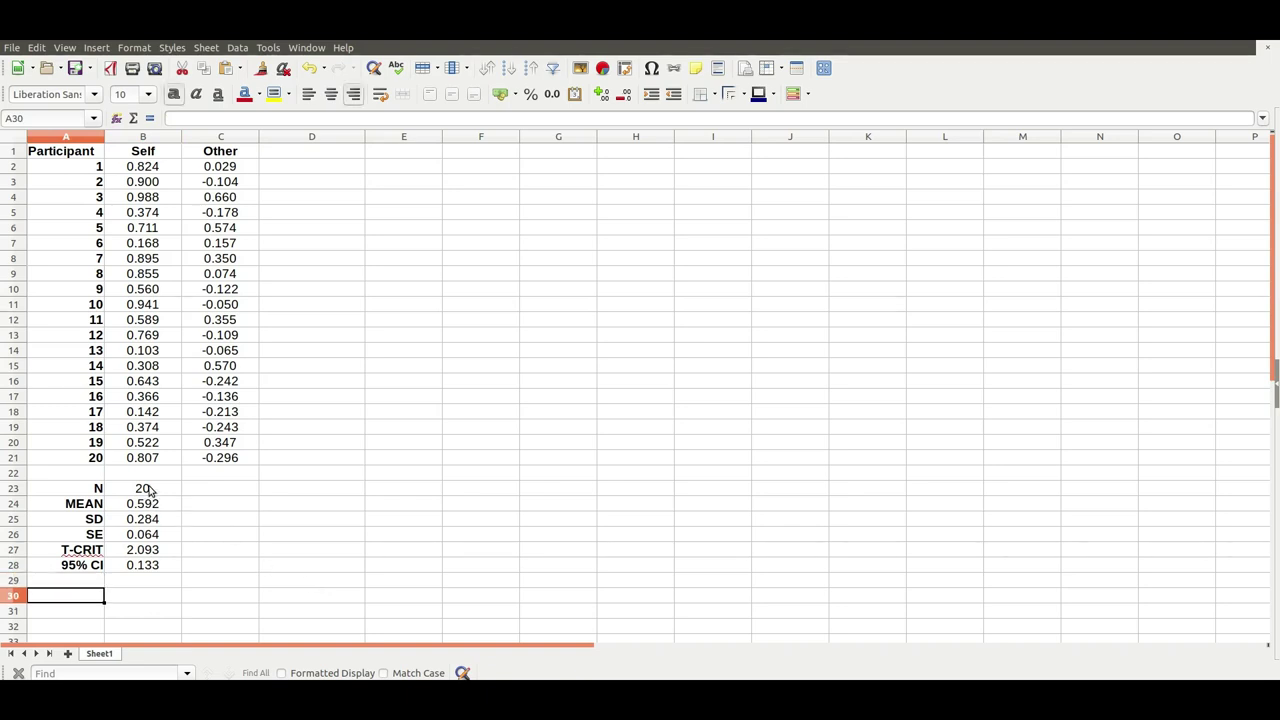
drag(146, 488, 245, 568)
click(283, 508)
Check the copied formulas in C23 through C28 one by one for correct Other column references
click(241, 490)
double_click(235, 489)
key(Escape)
double_click(238, 505)
key(Escape)
click(240, 521)
double_click(240, 521)
key(Escape)
click(239, 536)
double_click(238, 537)
key(Escape)
double_click(238, 551)
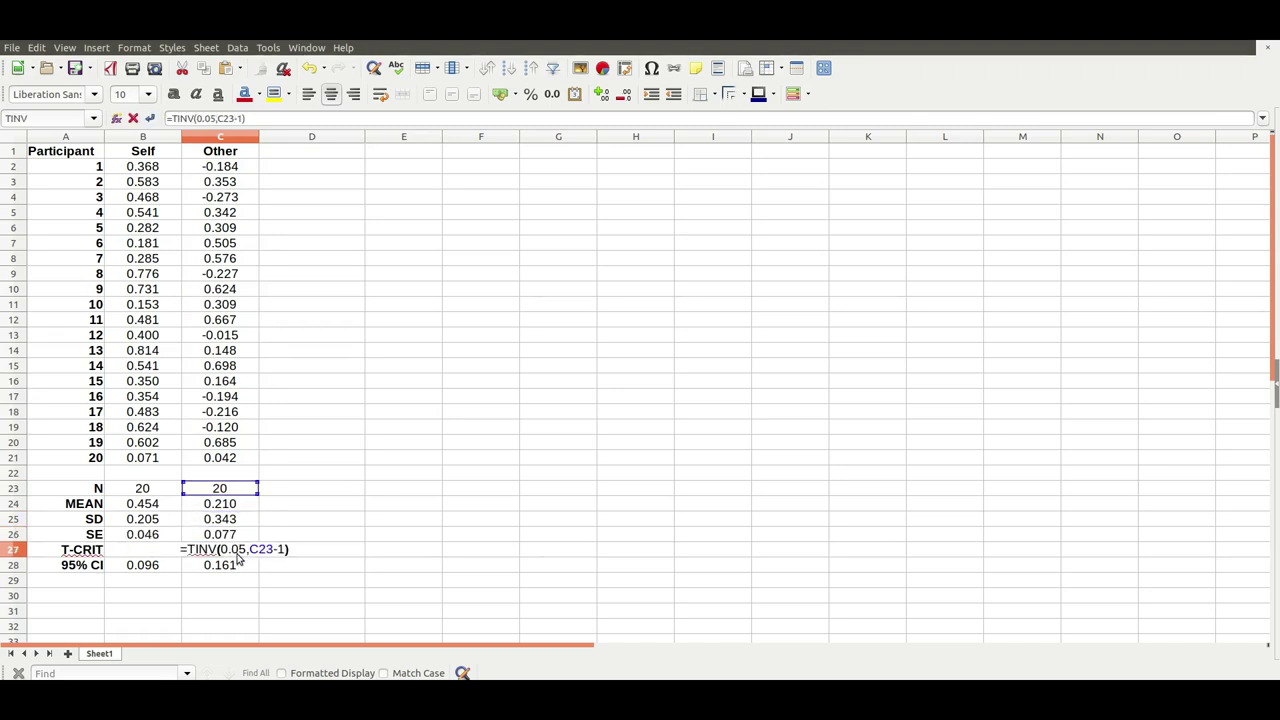
key(Escape)
click(238, 567)
double_click(238, 567)
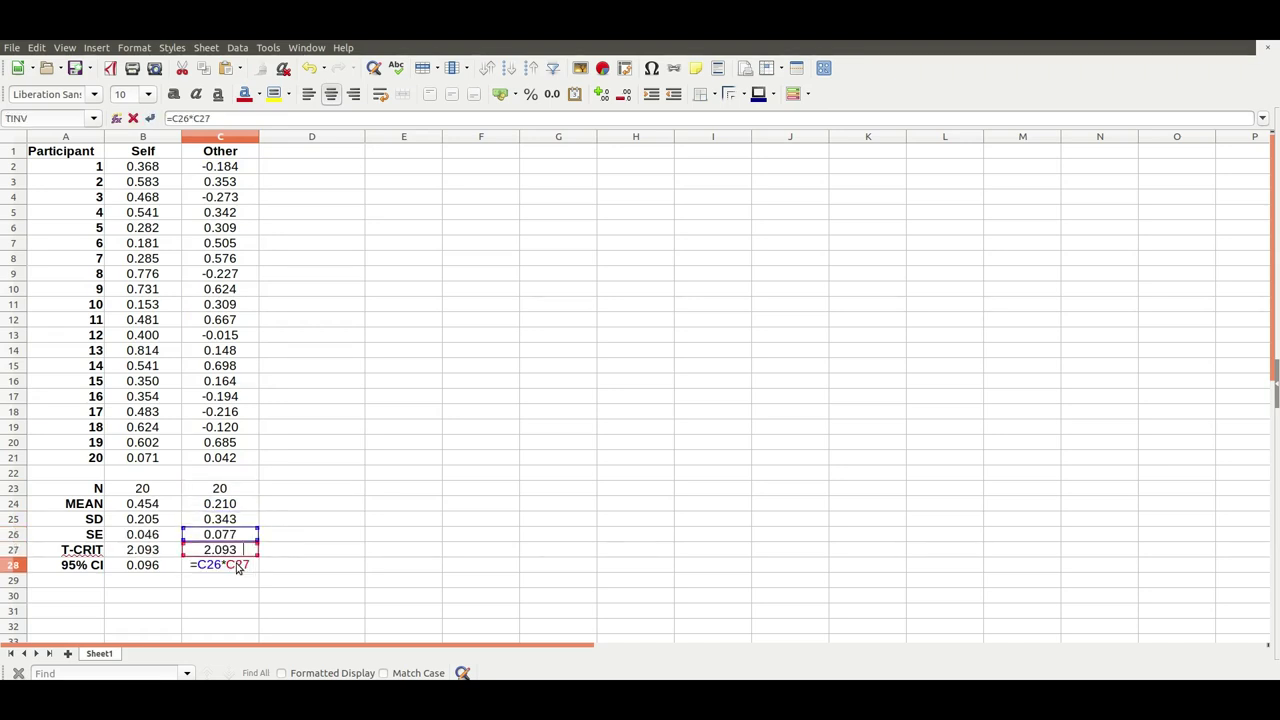
key(Escape)
double_click(238, 567)
key(Escape)
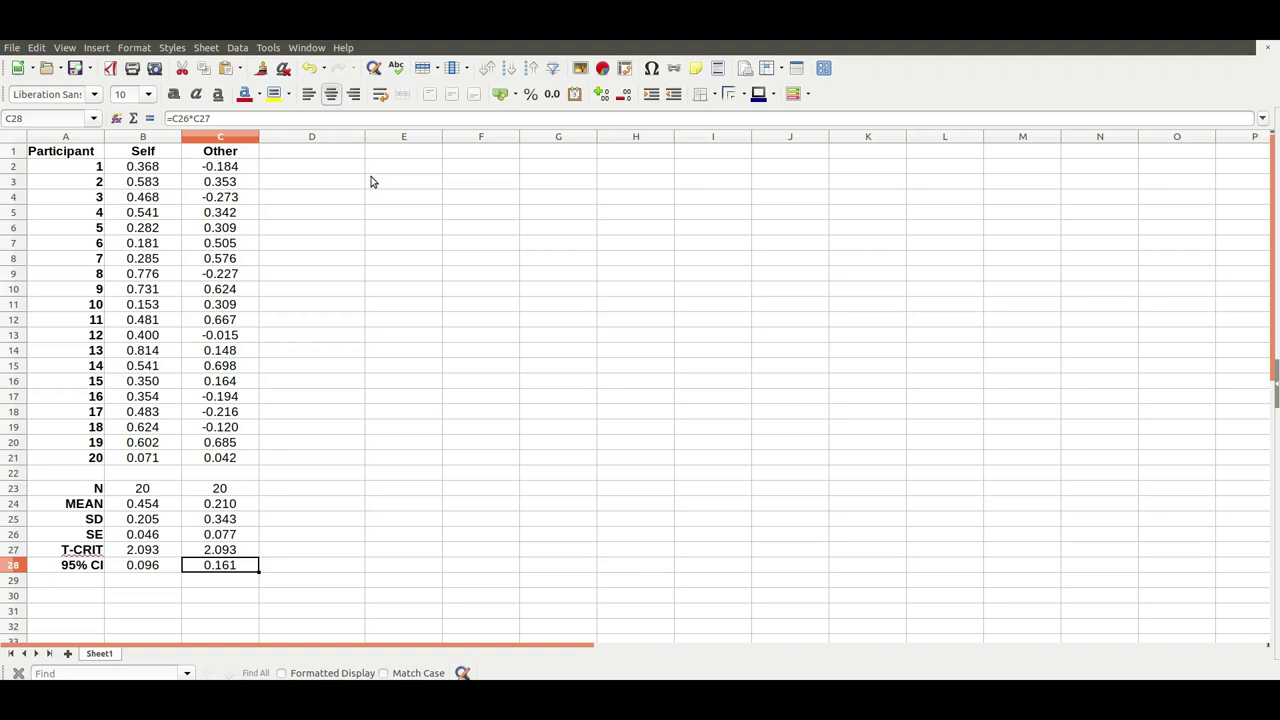
Enter the header Difference (SELF-OTHER) in D1 and fit column D's width to it
click(320, 155)
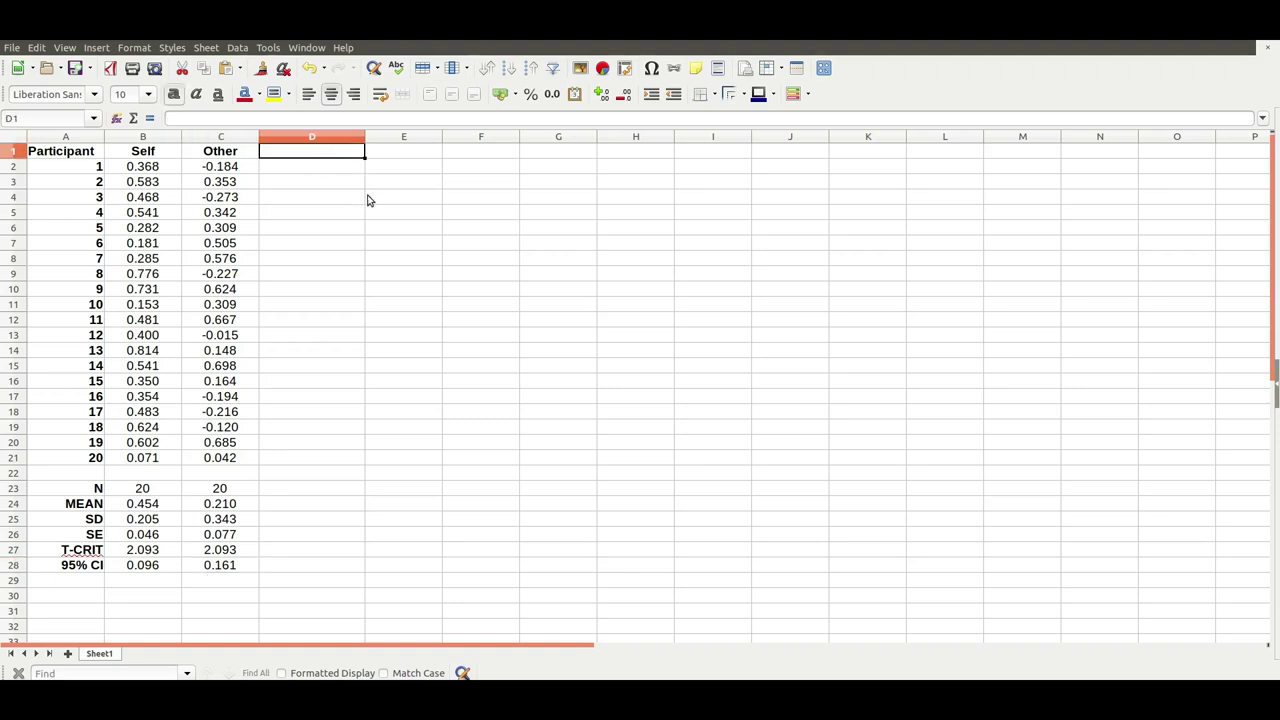
text(dIFFERENCE)
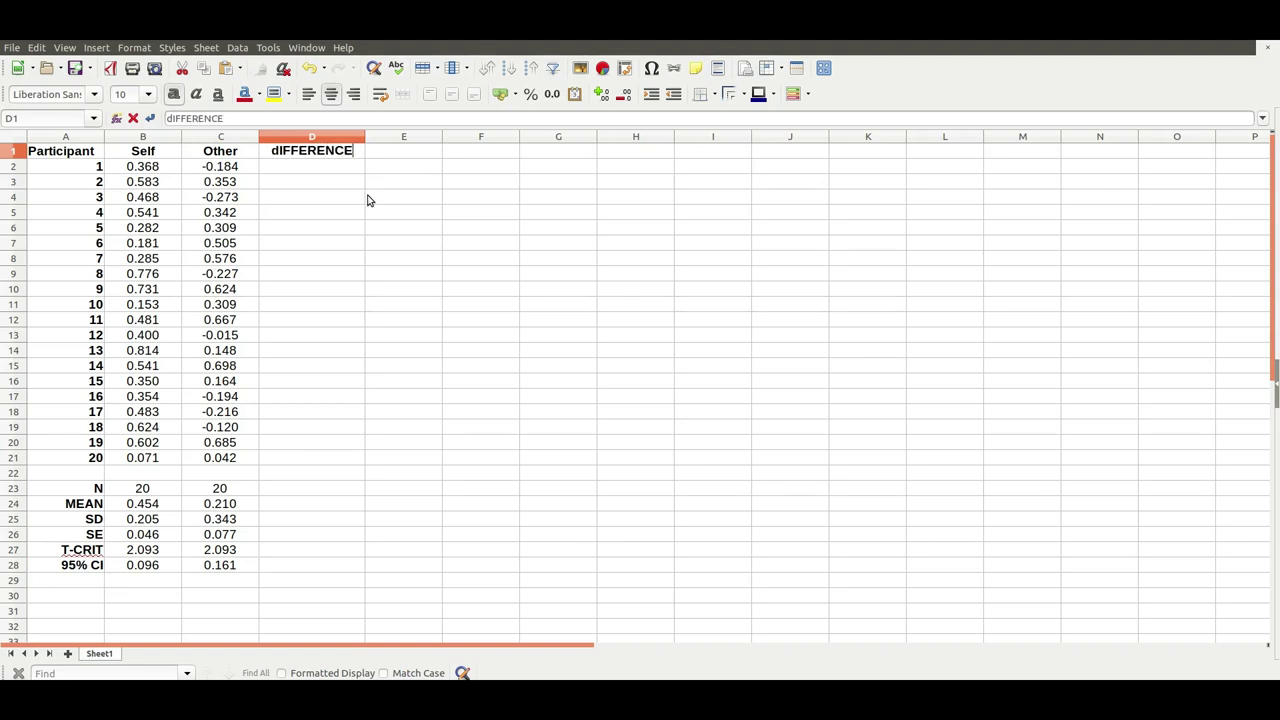
text( (SELF-)
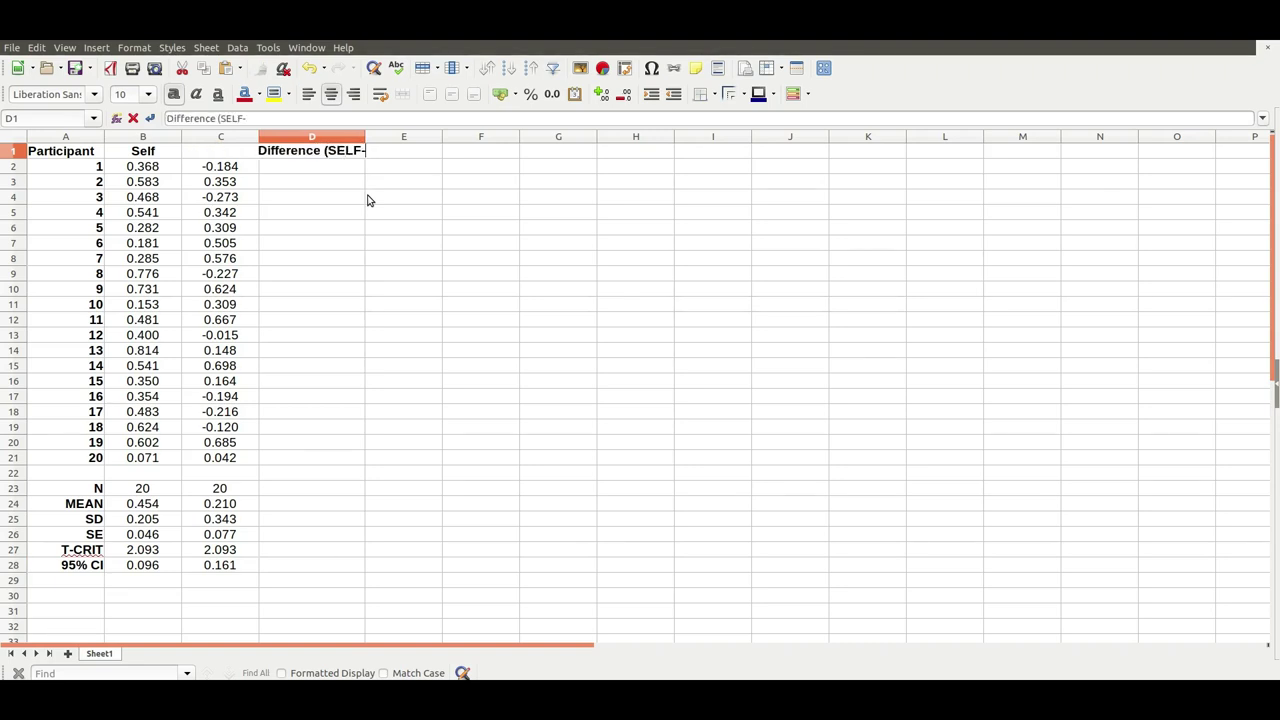
text(OTHER))
key(Return)
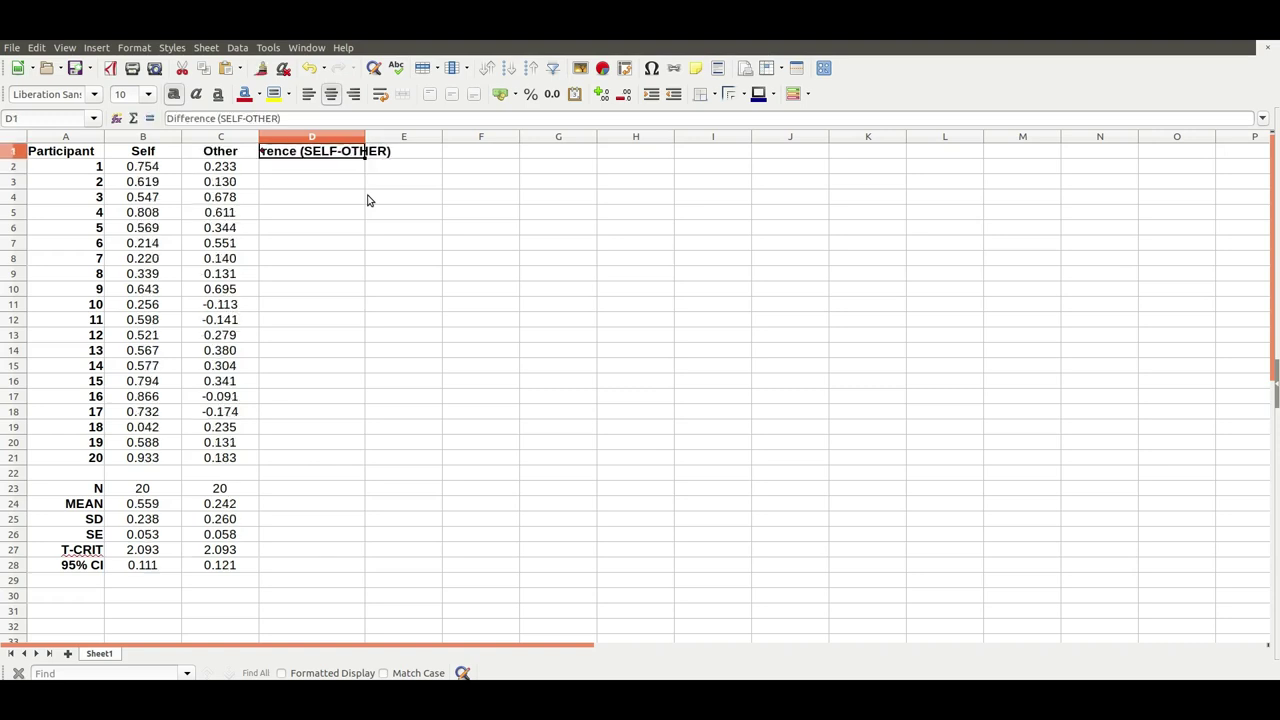
double_click(365, 138)
Compute the Self minus Other difference in D2 with =B2-C2 and fill it down to D21
key(Down)
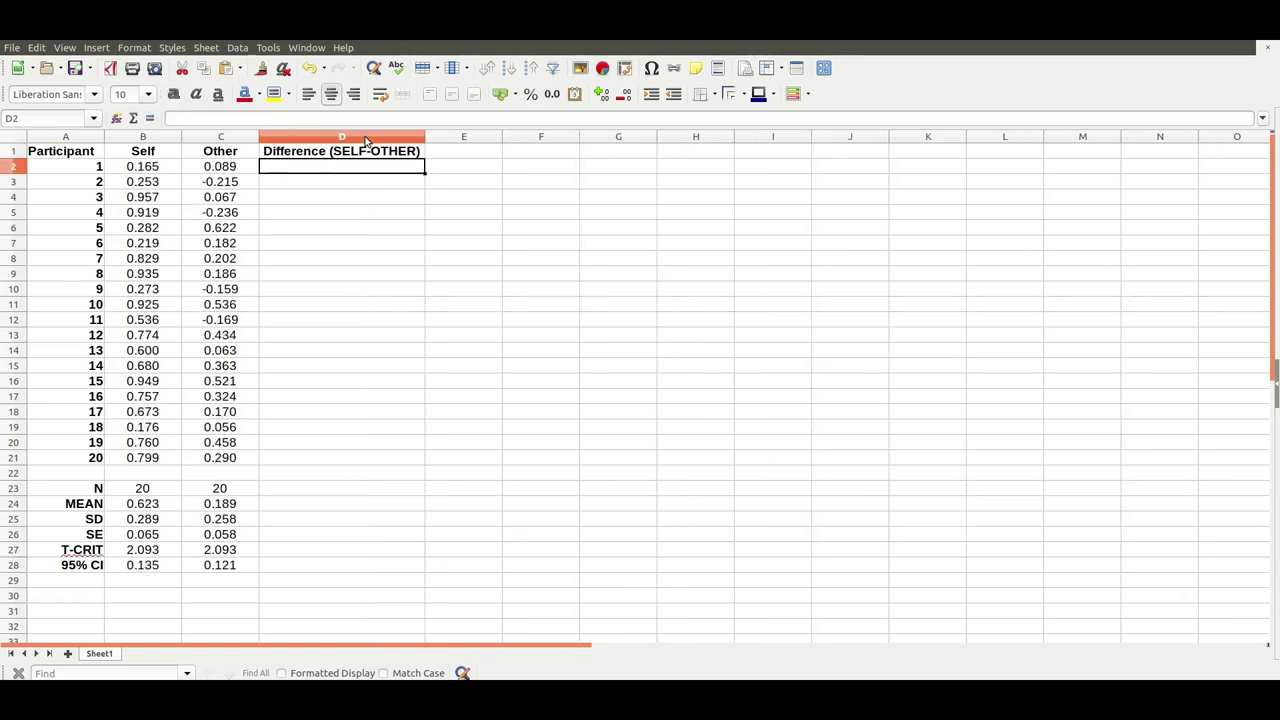
text(=)
key(Left)
key(Left)
key(Left)
key(Right)
text(-)
key(Left)
key(Return)
key(Up)
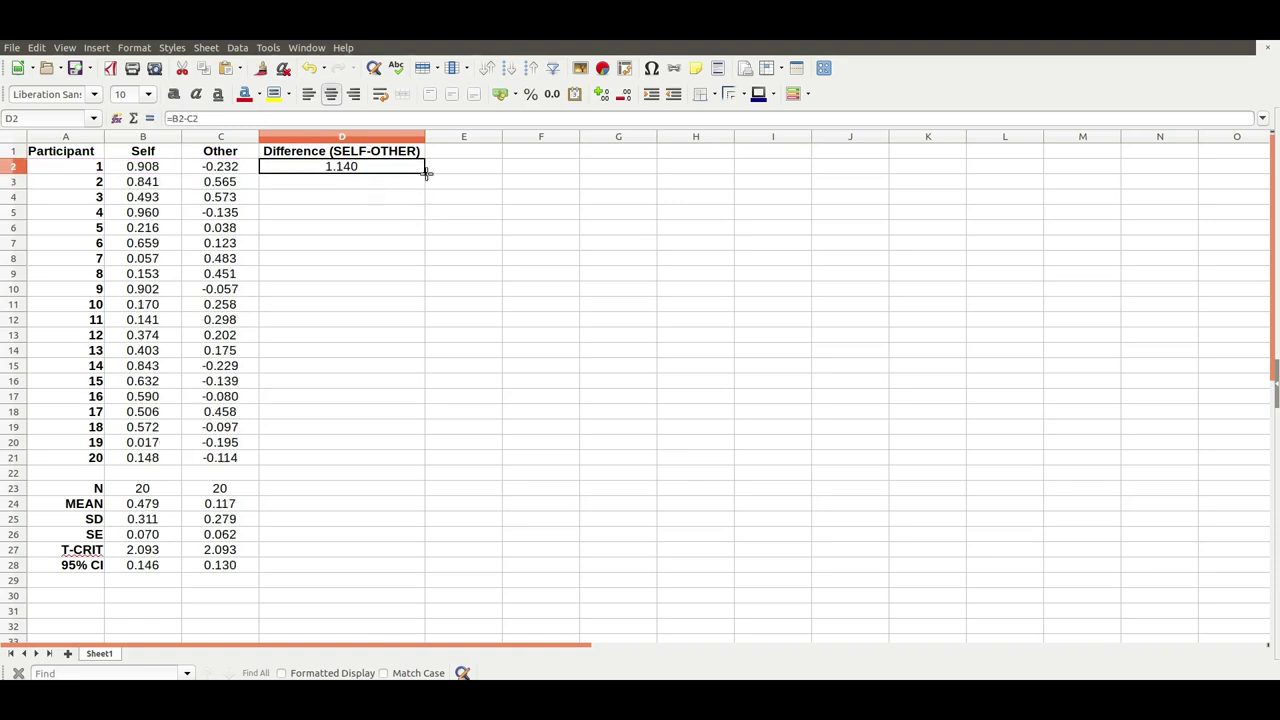
drag(425, 172, 414, 465)
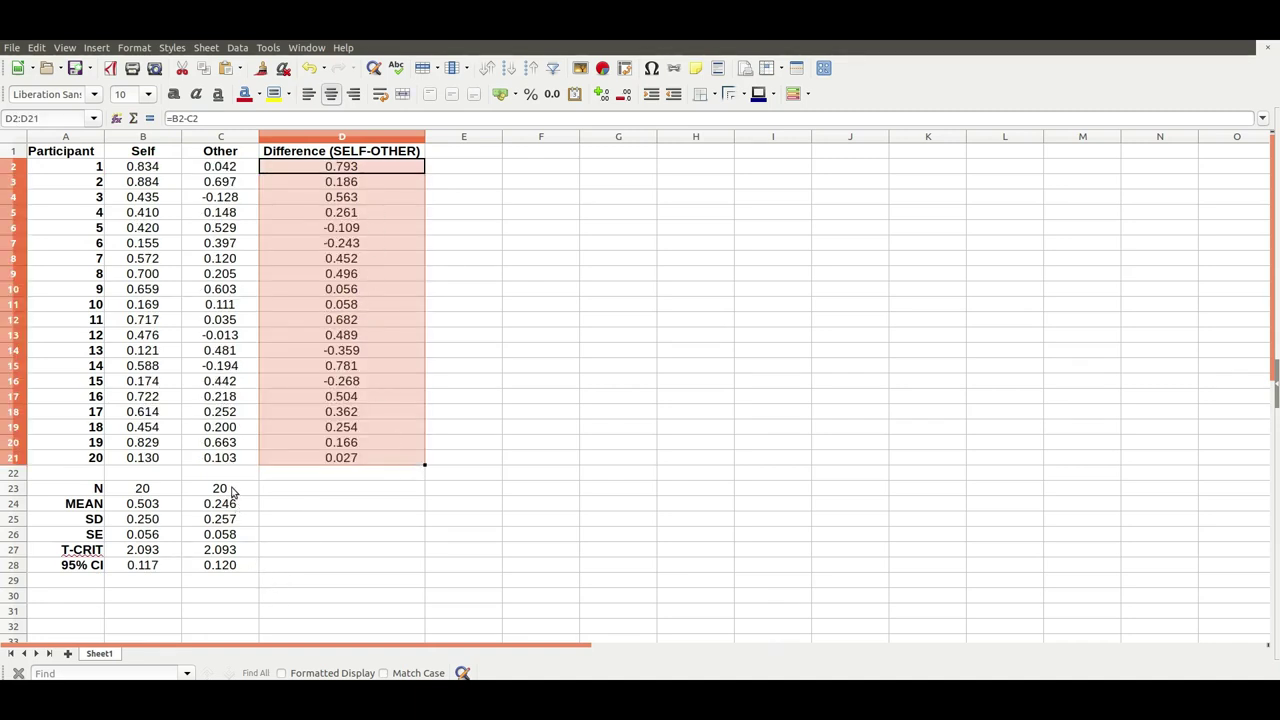
Fill the Other summary formulas in C23:C28 across into D23:D28 for the Difference column
drag(235, 490, 389, 572)
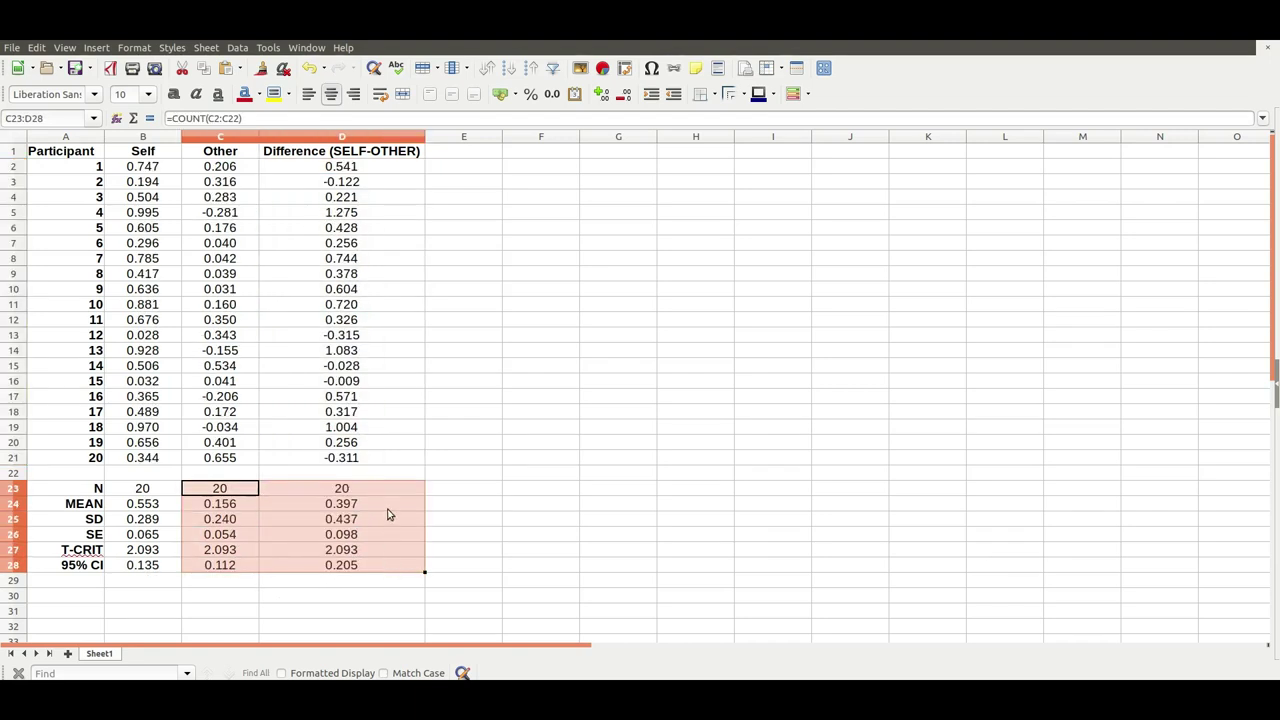
drag(157, 490, 156, 575)
drag(220, 490, 224, 568)
drag(352, 490, 349, 572)
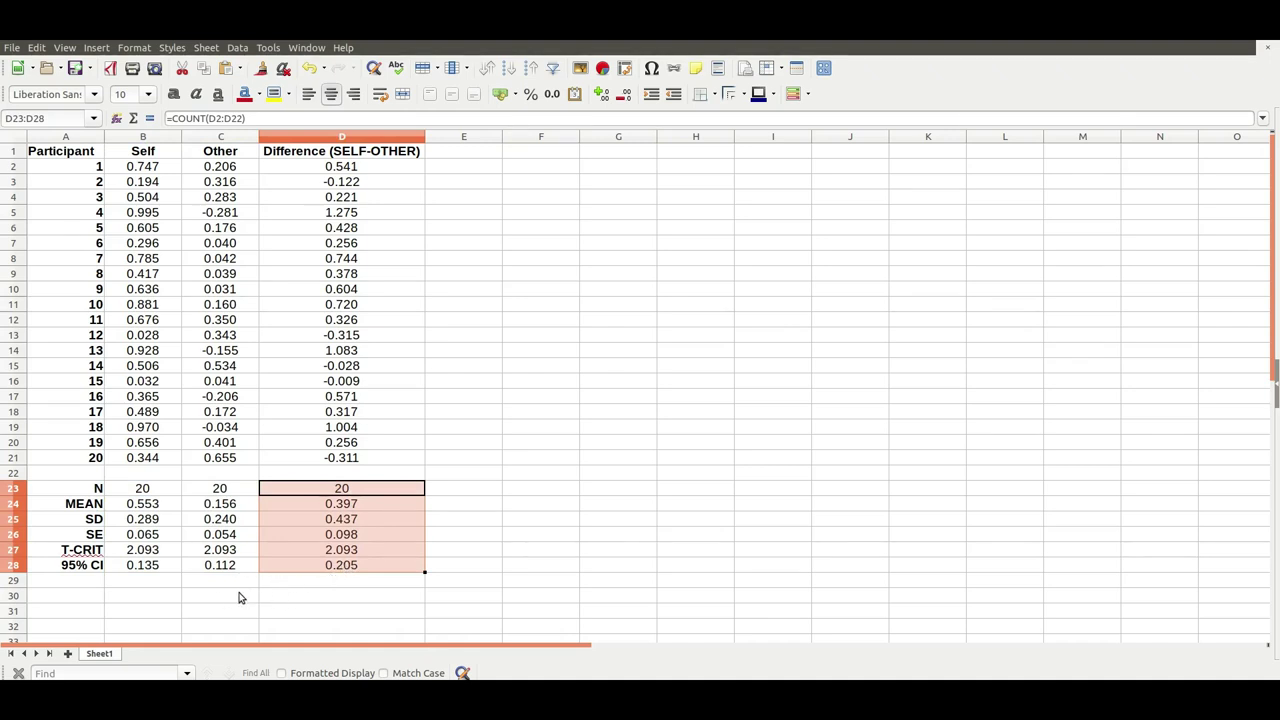
Label the t-test section with T-TEST in A30, p in B30 and t in B31
click(100, 597)
key(F9)
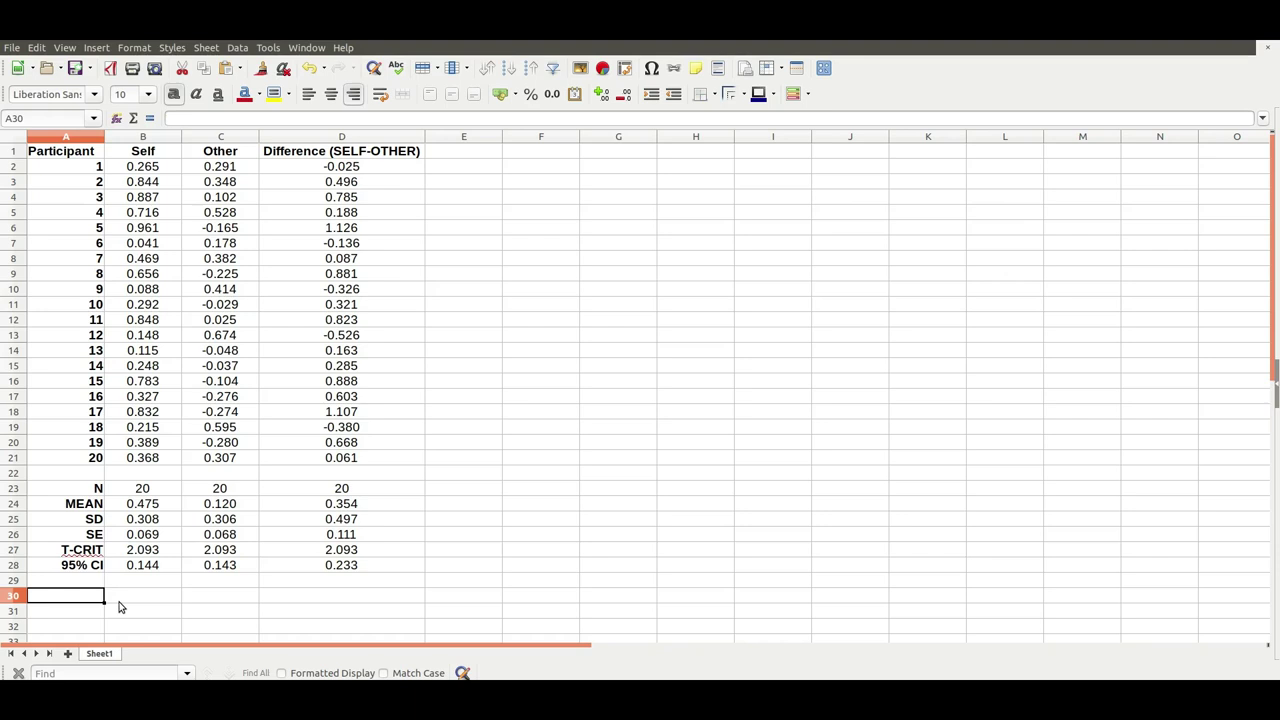
text(T-TEST)
key(Tab)
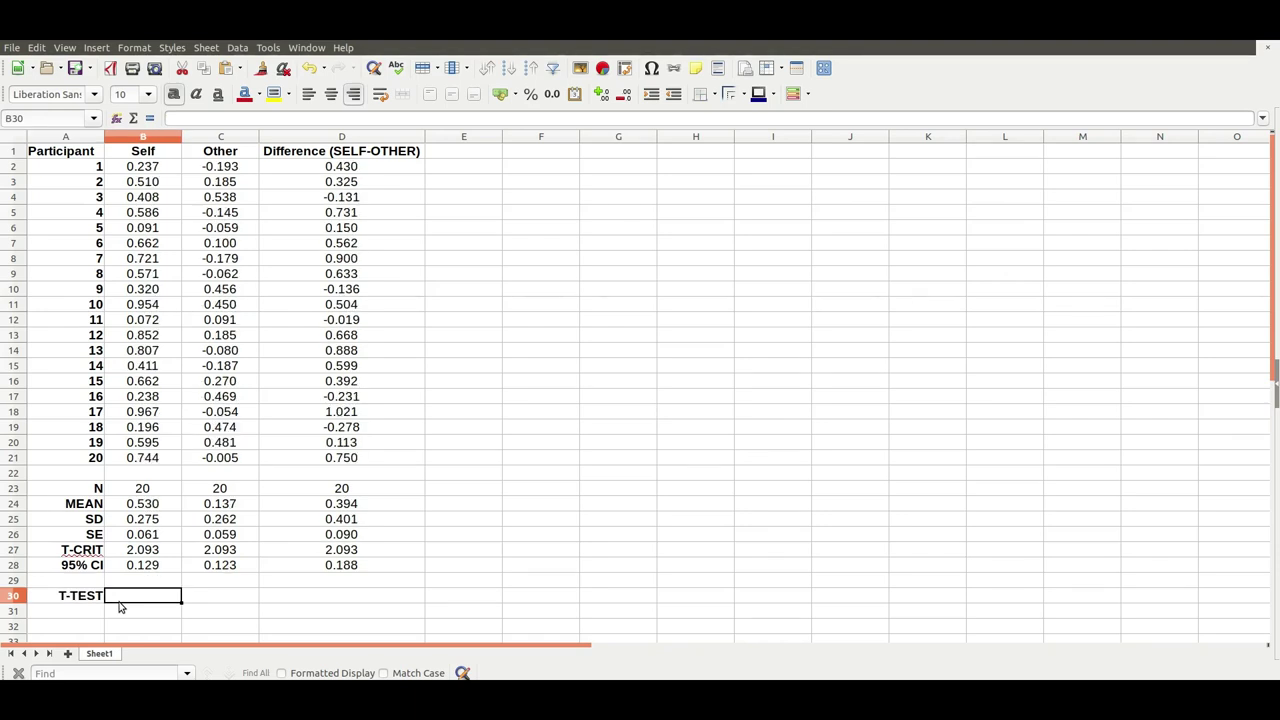
text(p)
key(Return)
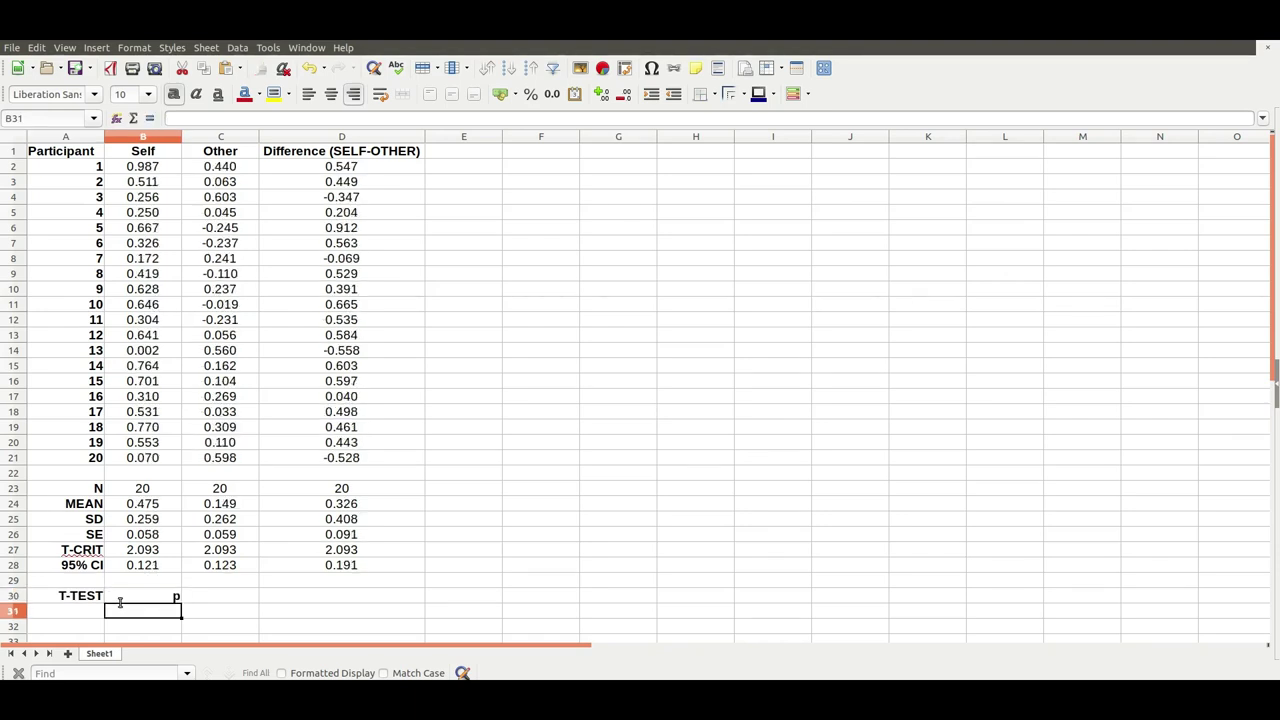
text(T)
key(BackSpace)
text(t)
key(Return)
key(Up)
Compute the two-tailed paired t-test p value in C30 with the formula =TTEST(B2:B22,C2:C22,2,1)
key(Right)
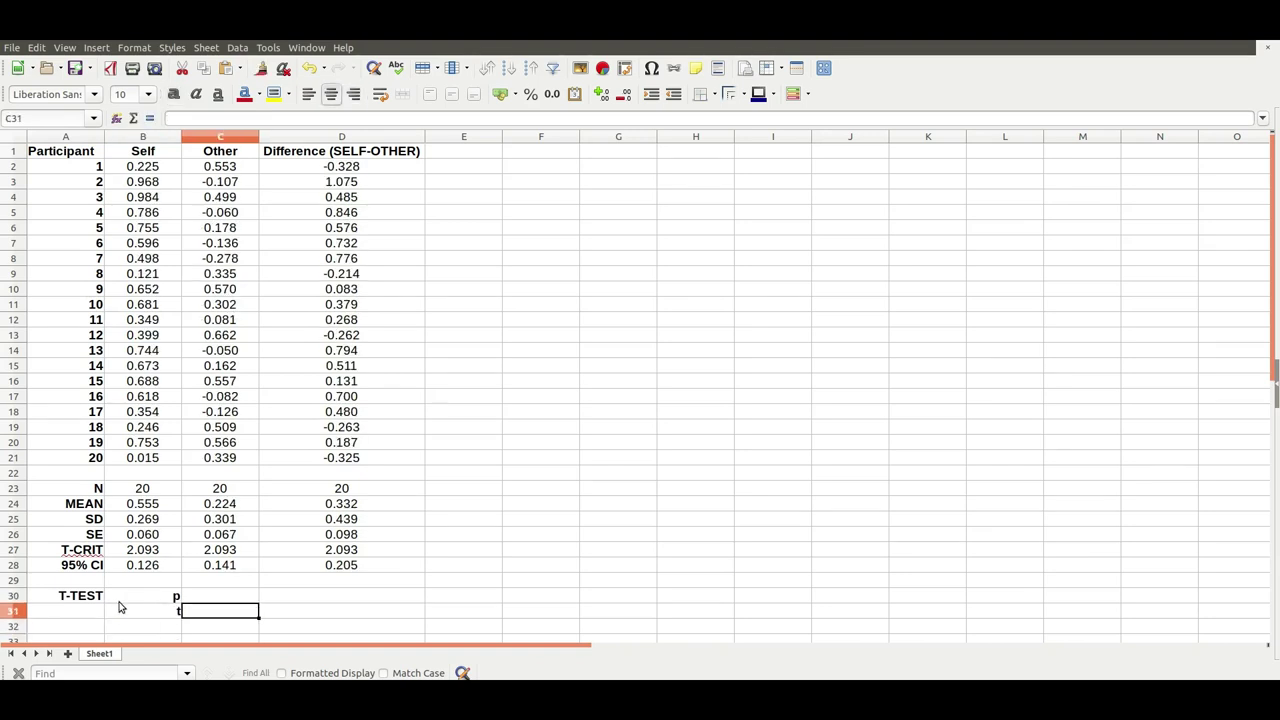
key(Up)
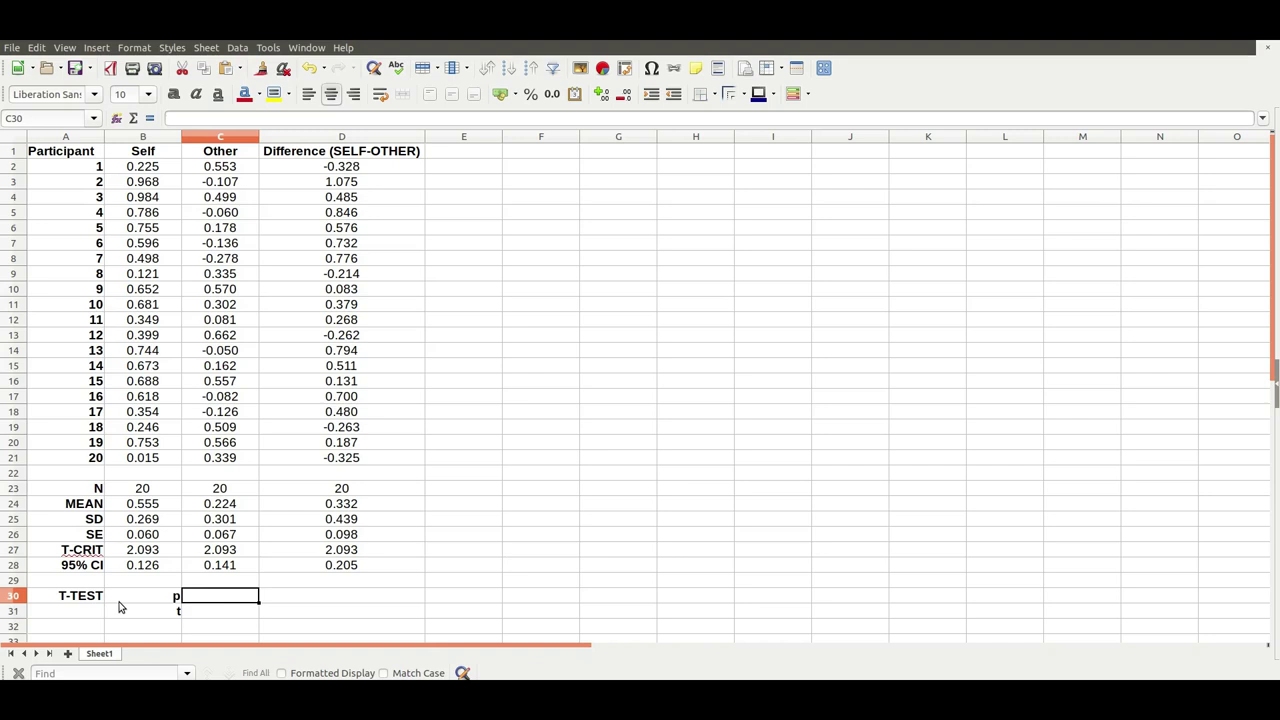
text(=TT)
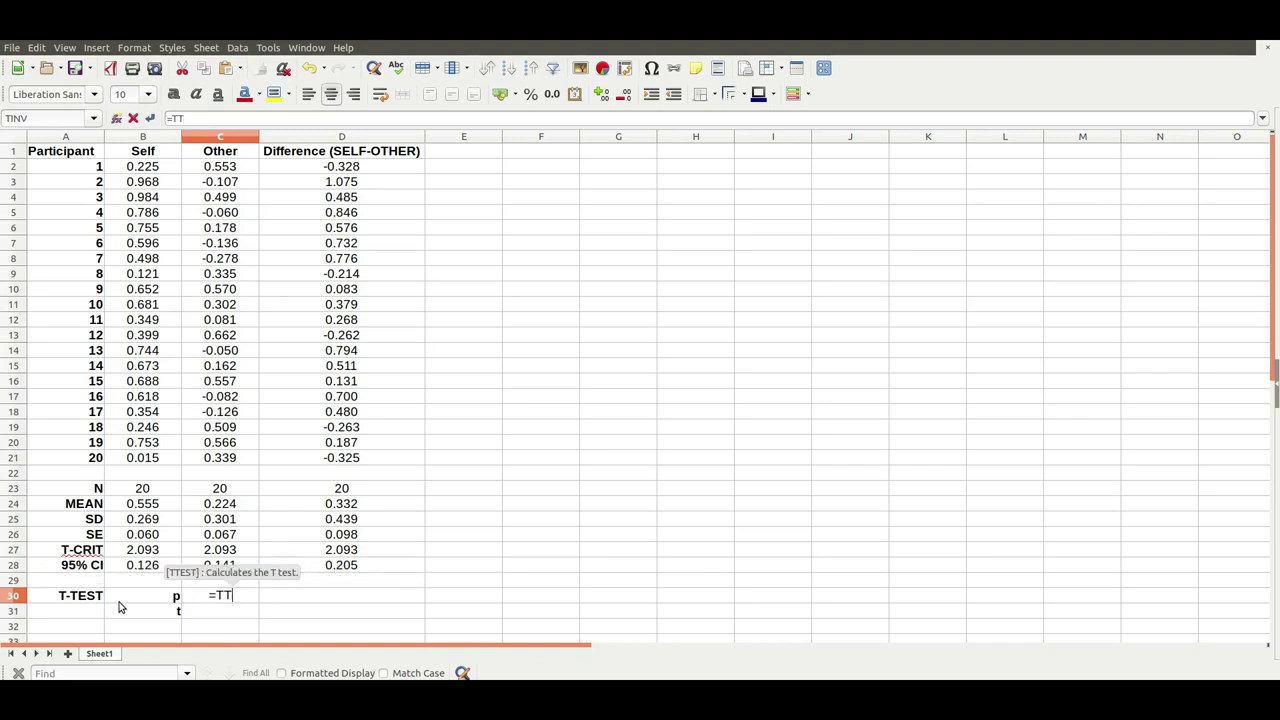
text(EST()
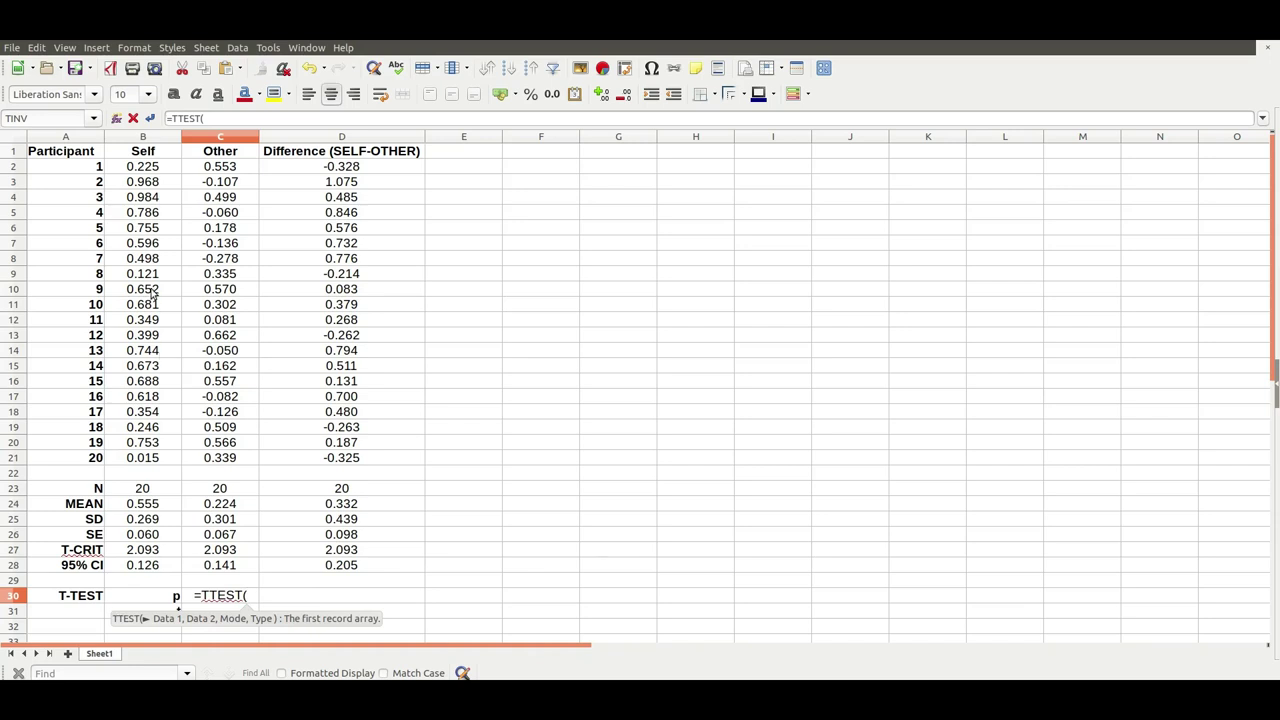
drag(148, 168, 143, 445)
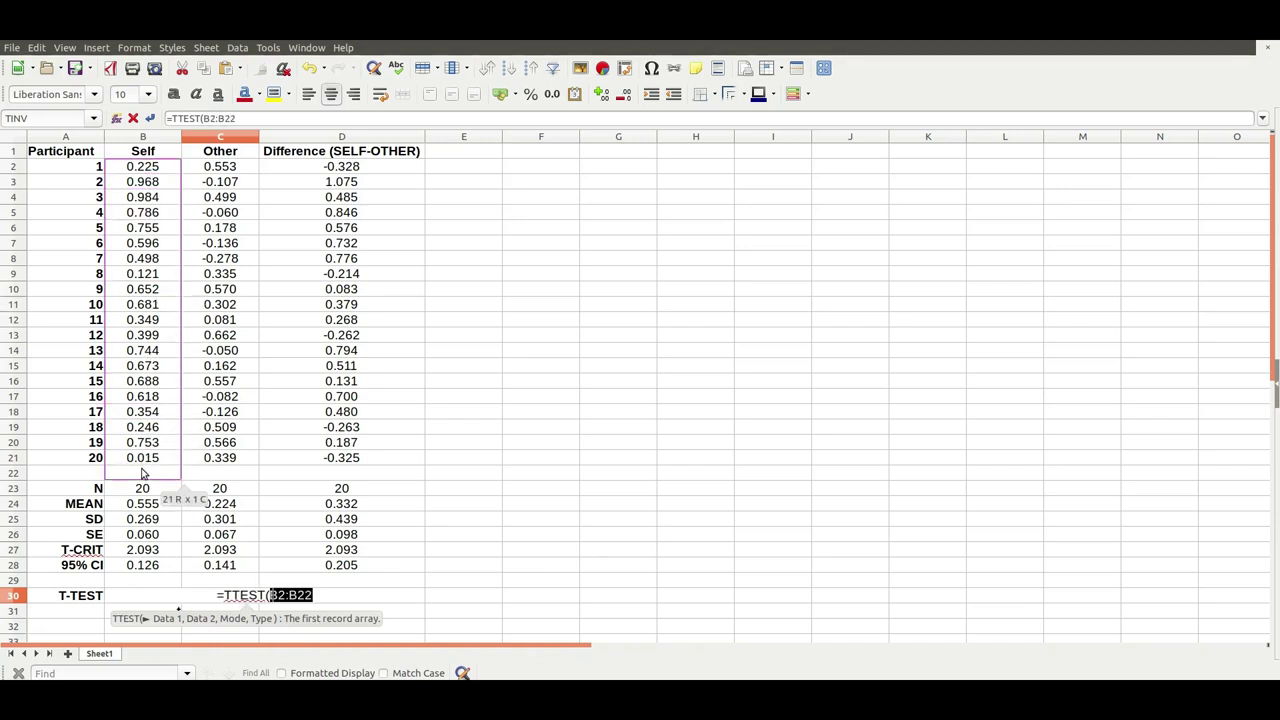
text(,)
drag(215, 172, 197, 476)
text(,)
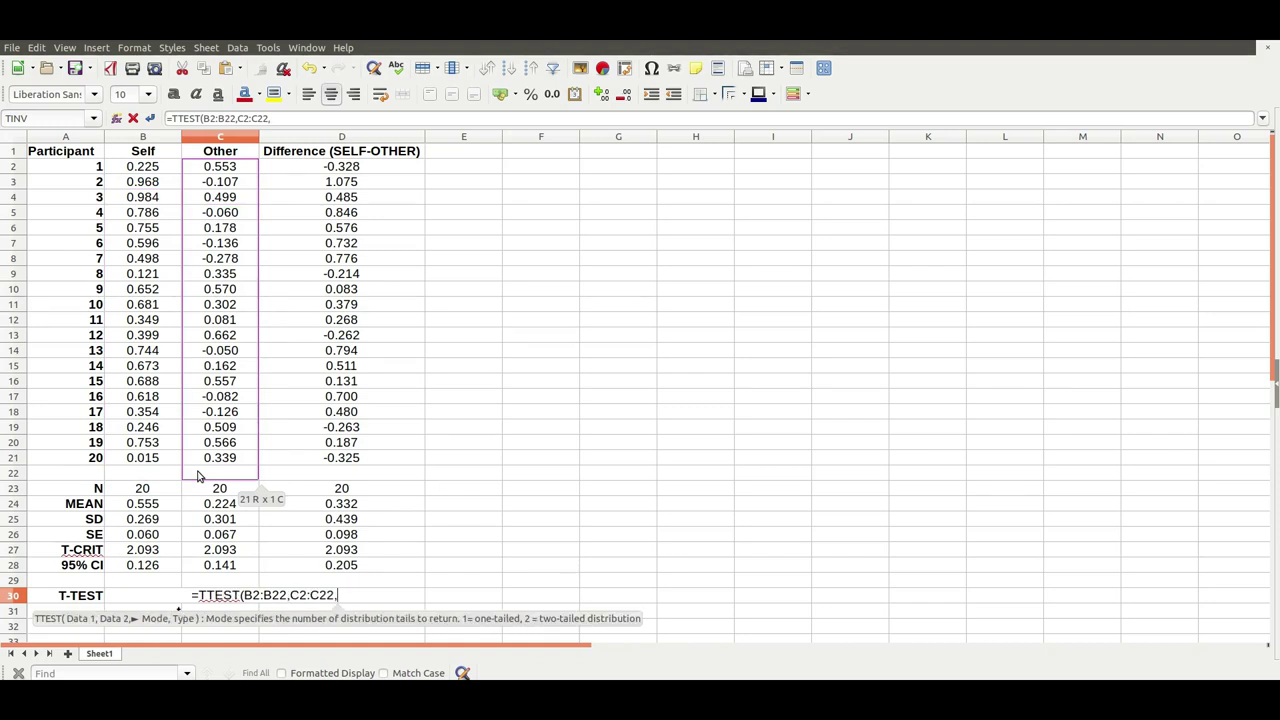
text(2)
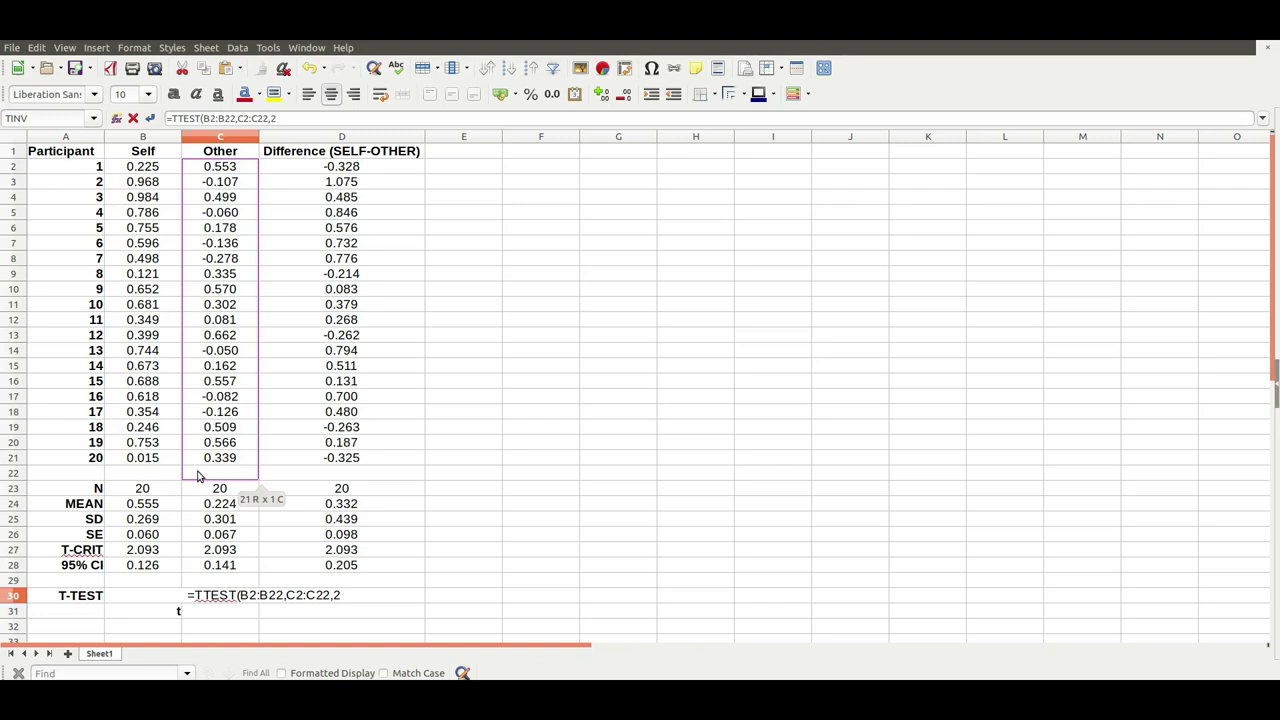
text(,)
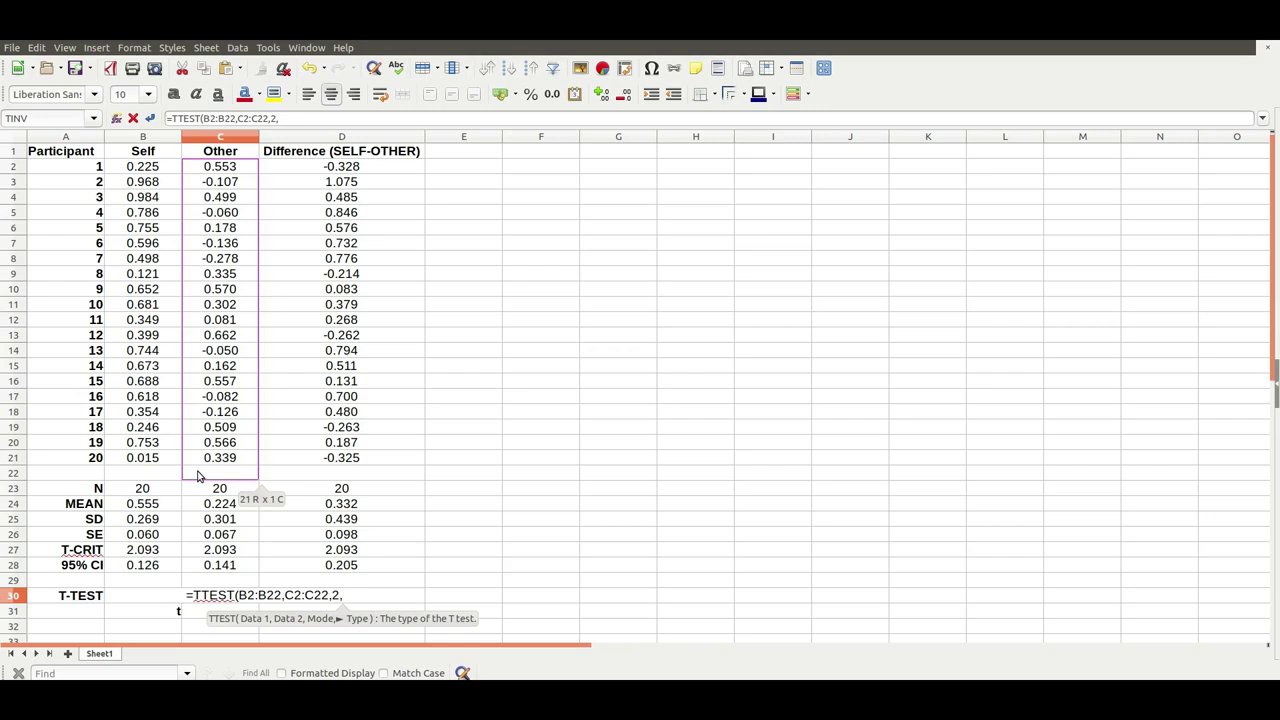
text(1)
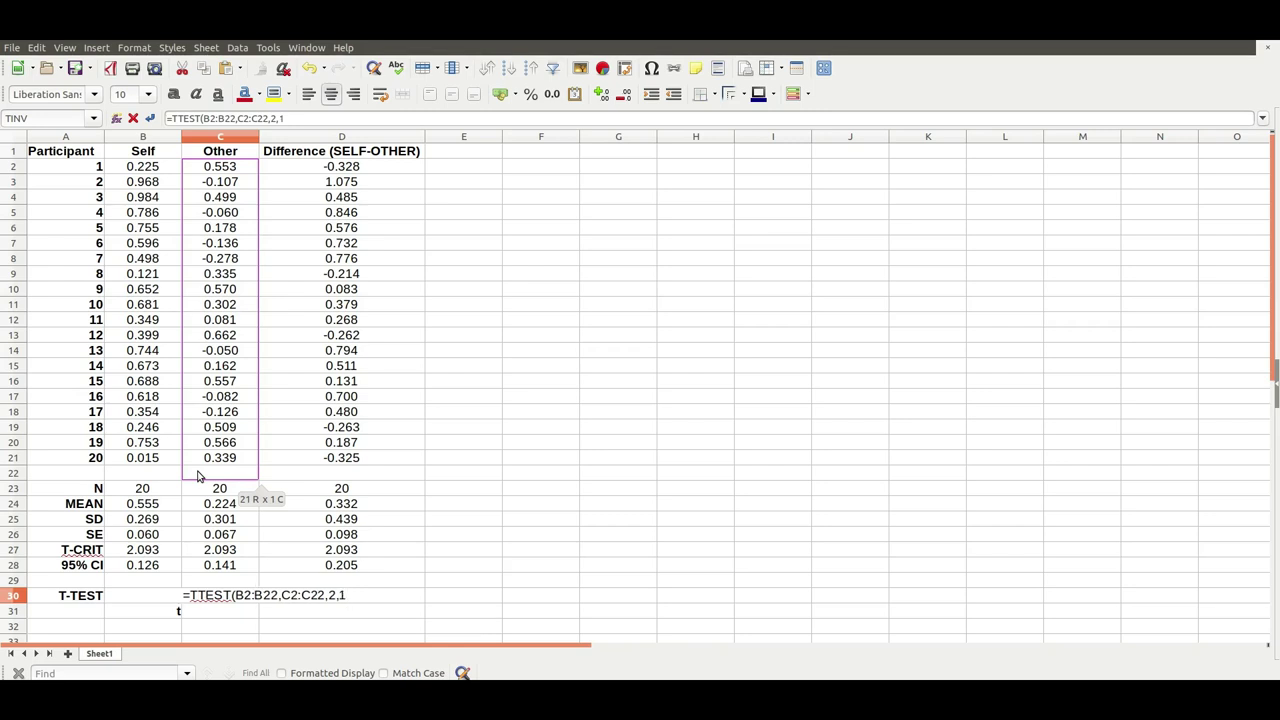
text())
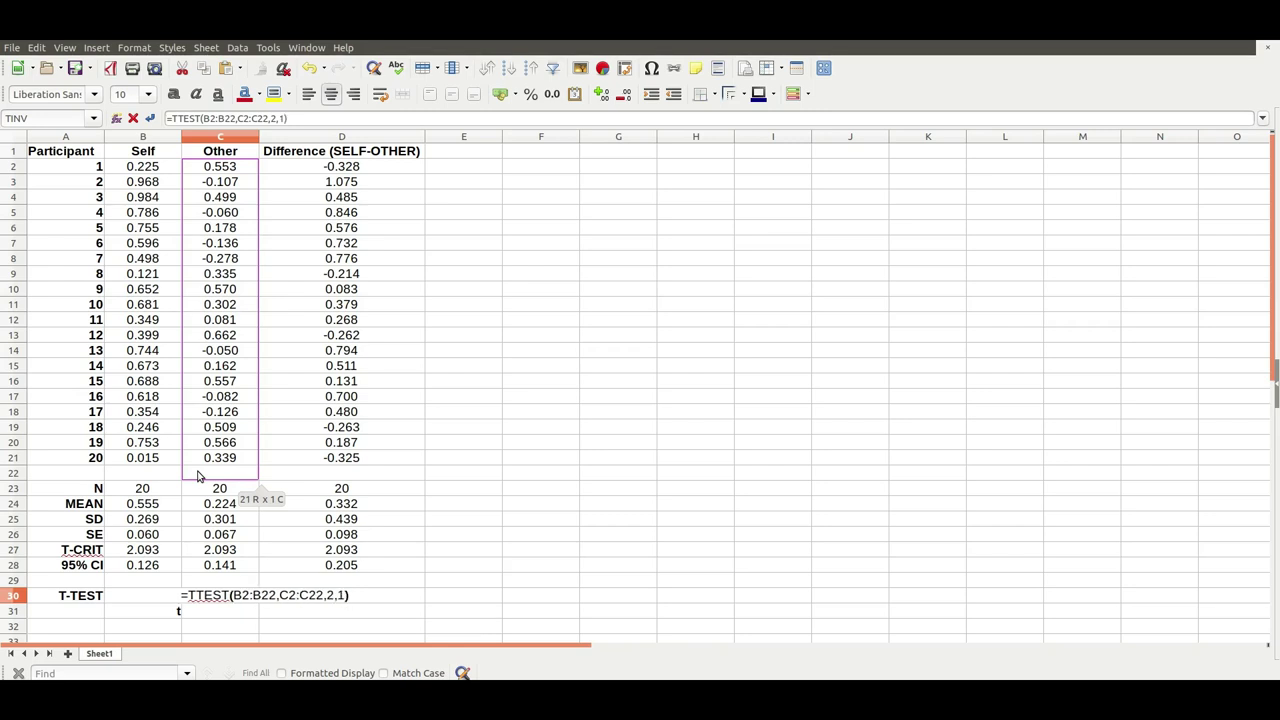
key(Return)
key(Up)
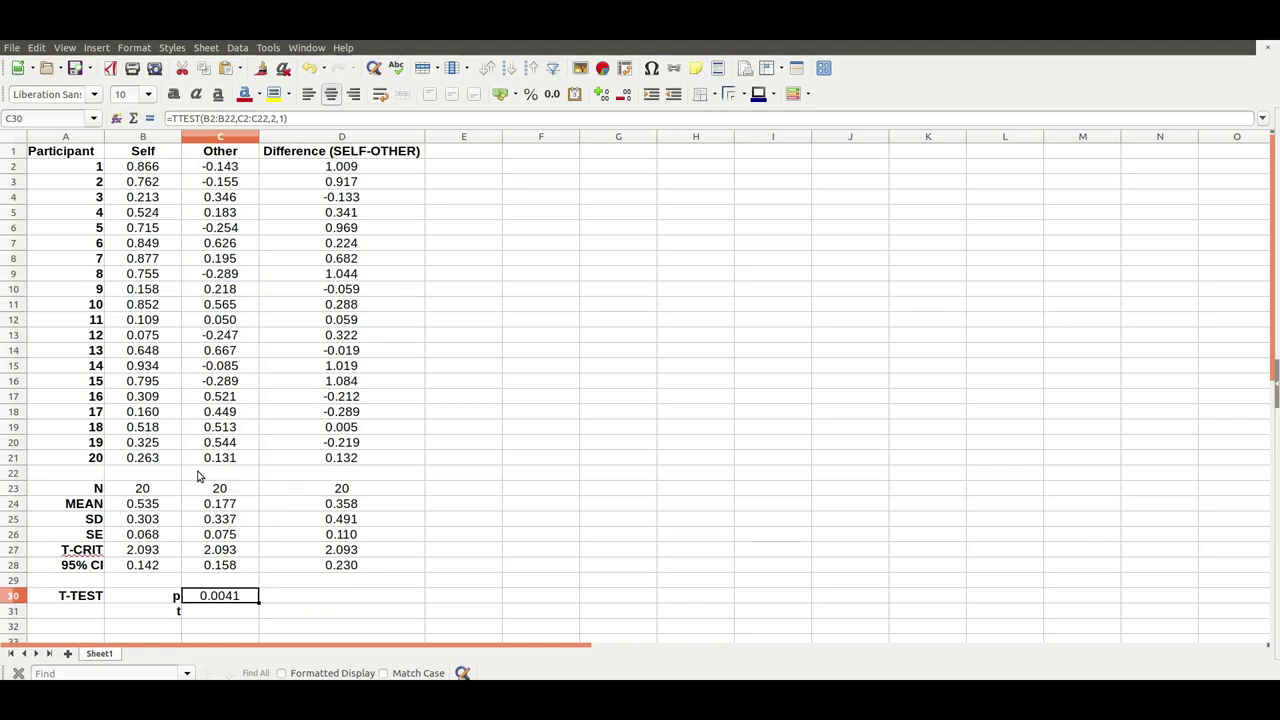
Compute the t value in C31 with the formula =TINV(C30,C23-1), displayed to two decimals
click(202, 610)
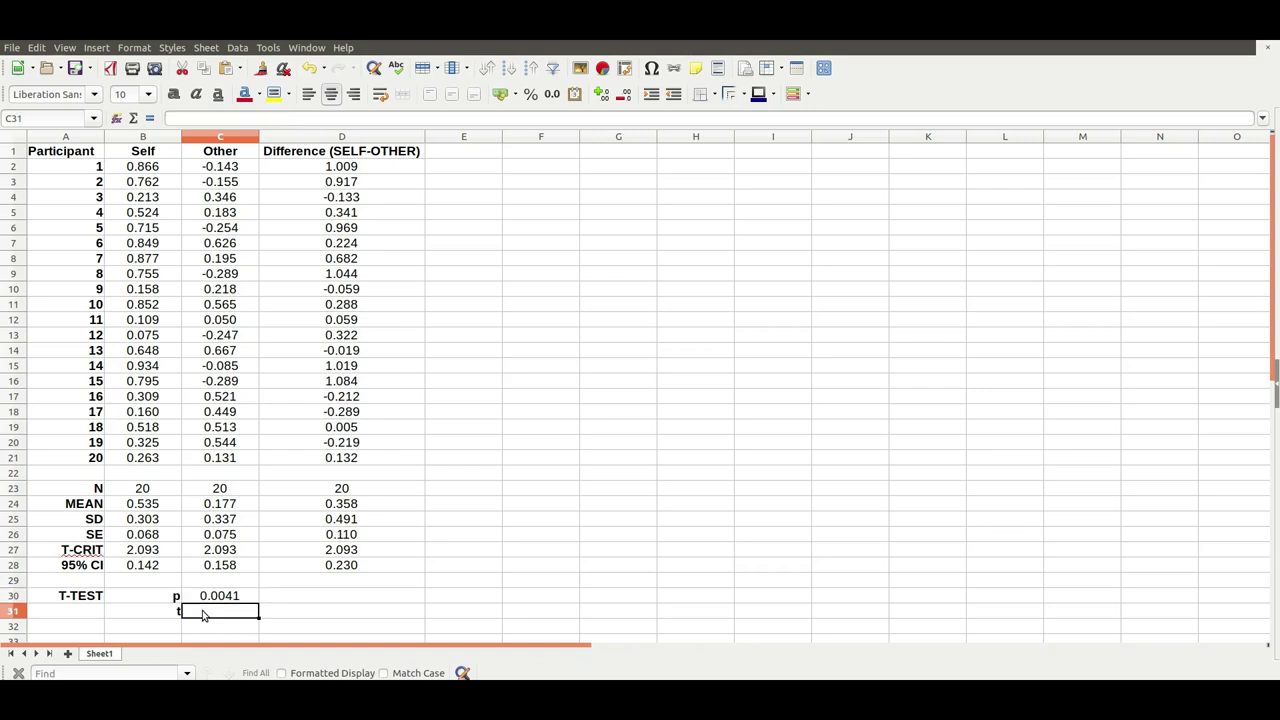
text(=T)
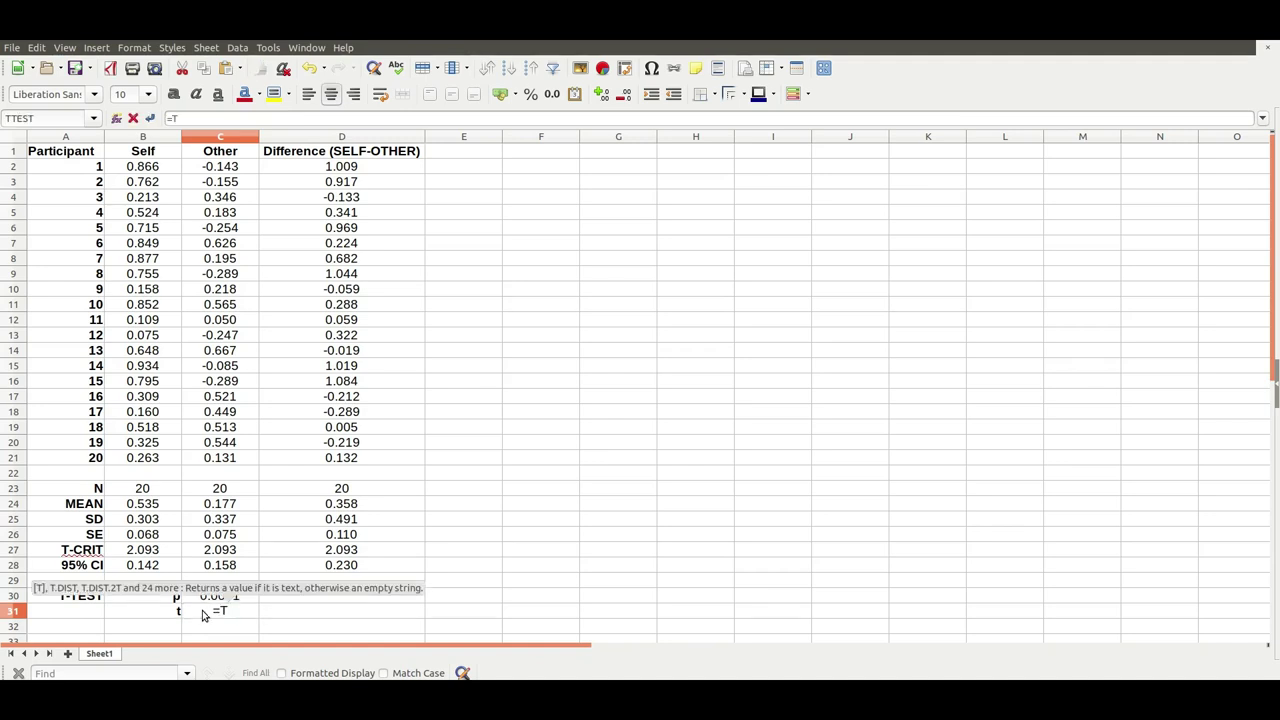
text(INV()
key(Up)
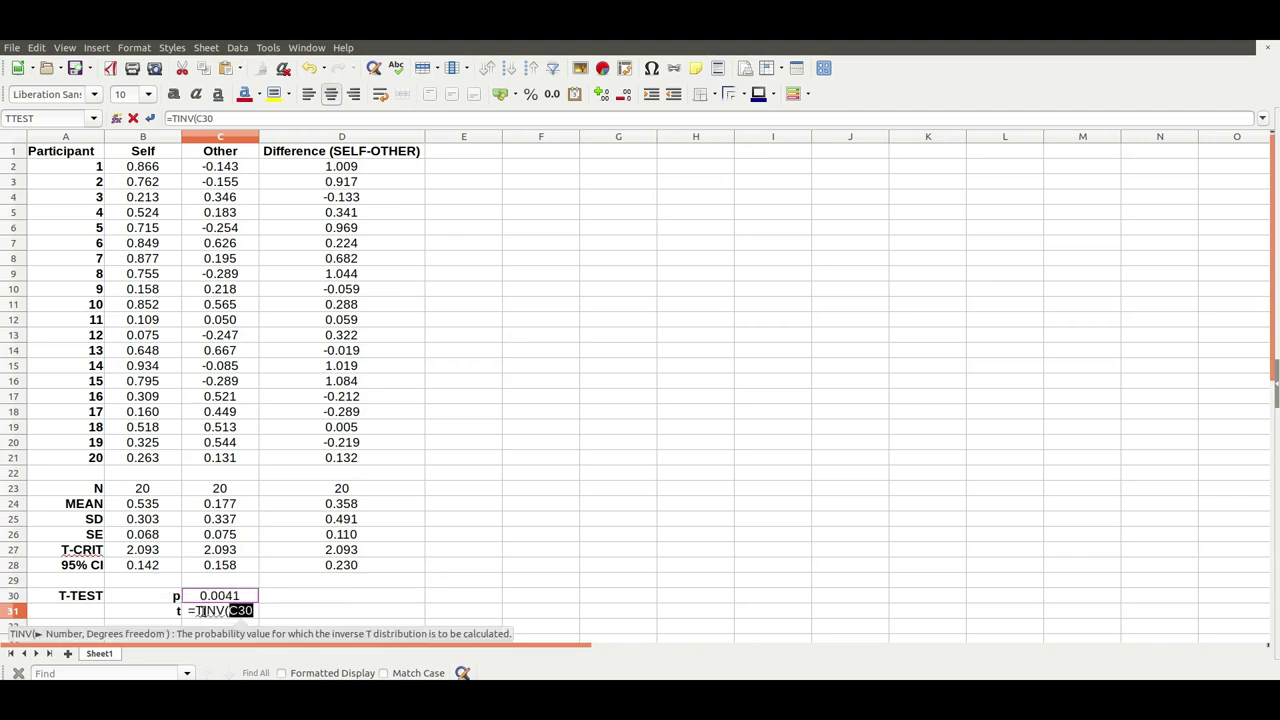
text(,)
key(Up)
key(Up)
key(Up)
key(Up)
key(Up)
key(Up)
key(Up)
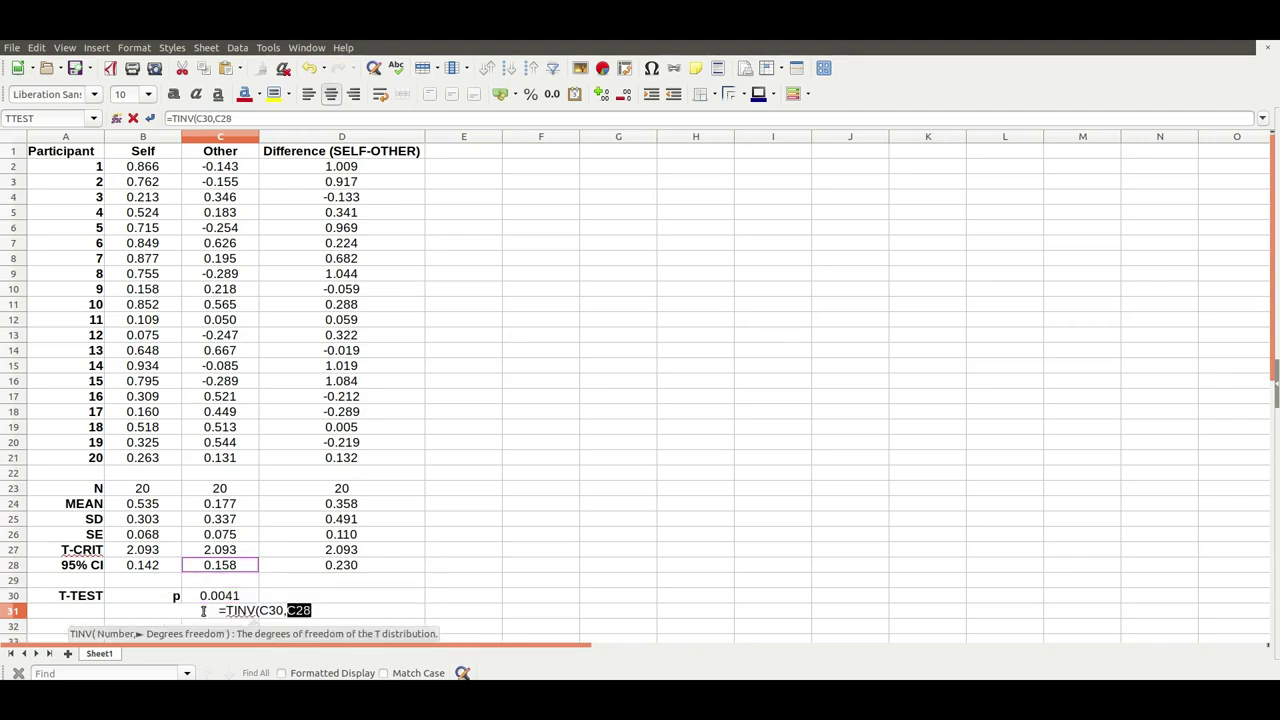
key(Up)
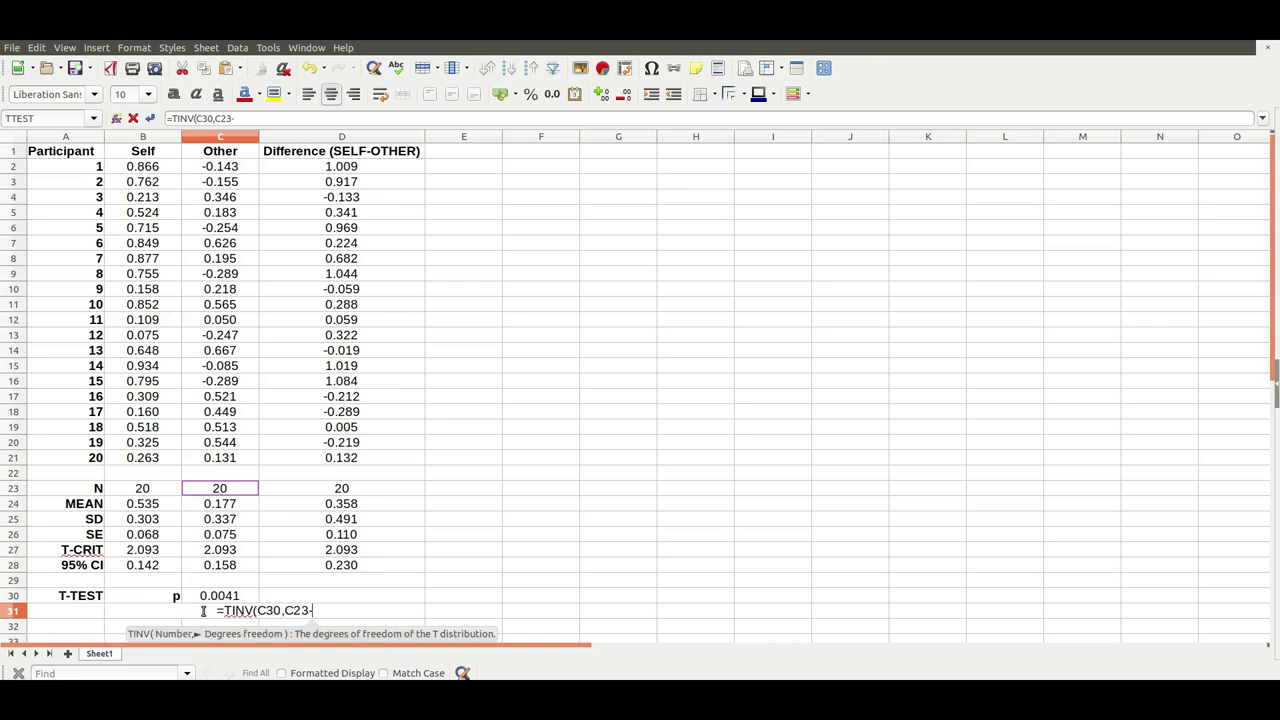
text(-1))
key(Return)
click(203, 611)
key(Left)
key(Right)
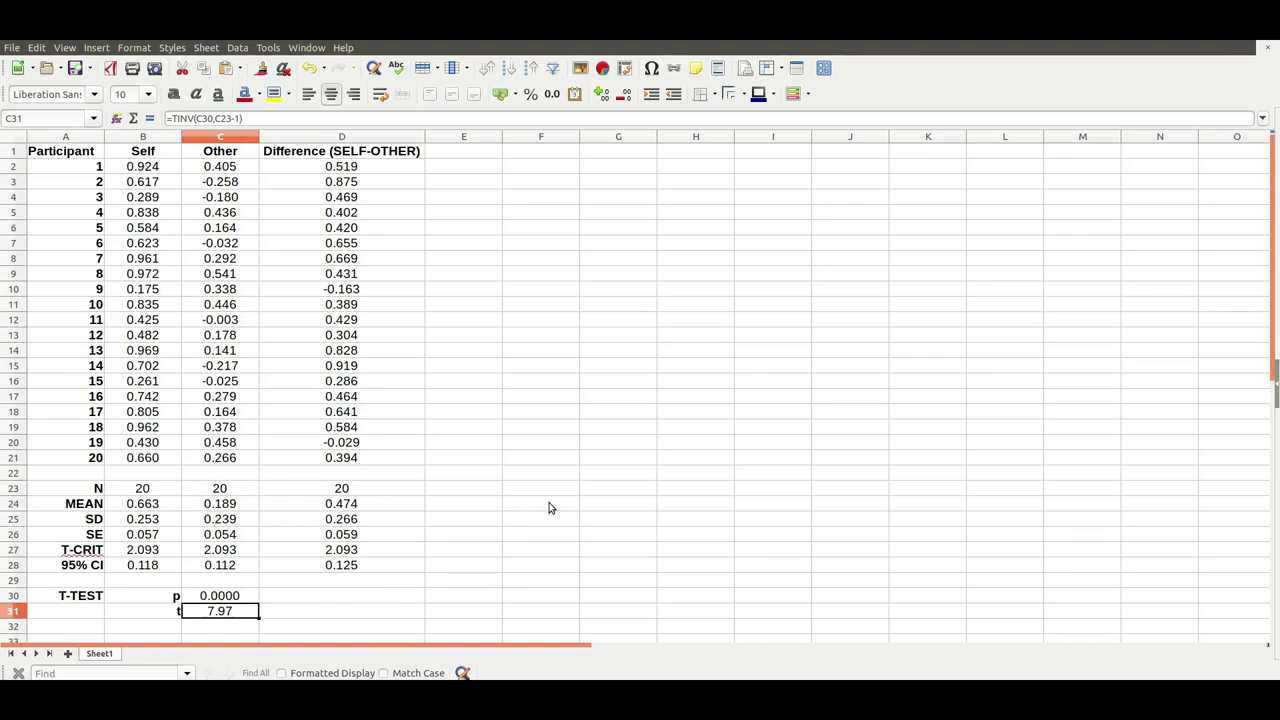
Compute t for the Difference column in D31 as mean over standard error with =D24/D26, displayed to two decimals
key(Right)
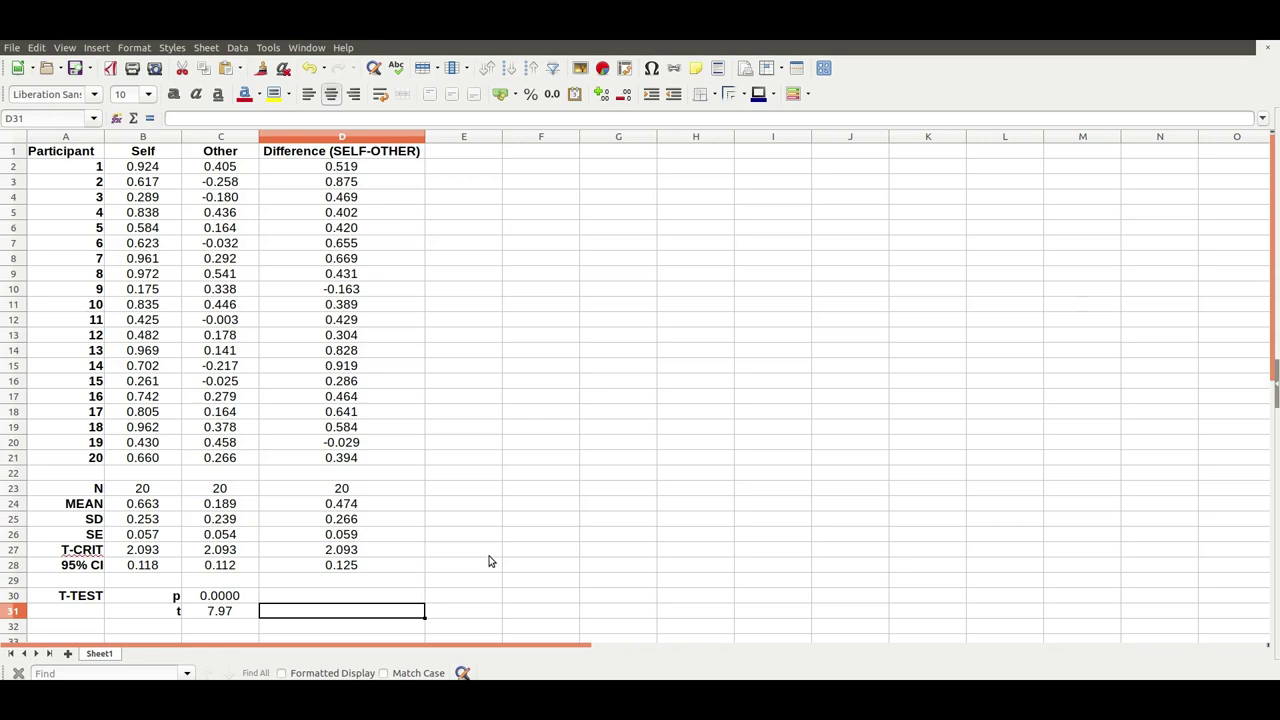
text(=)
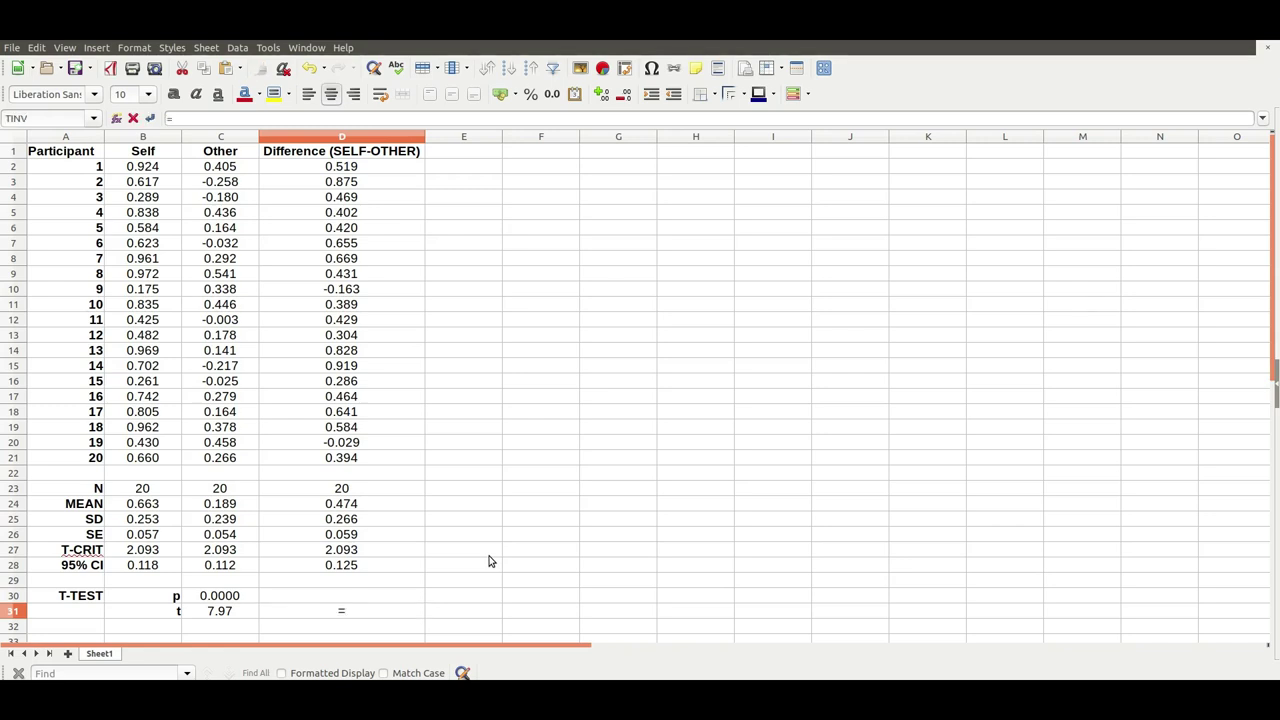
key(Up)
key(Up)
key(Up)
key(Up)
key(Up)
key(Up)
key(Up)
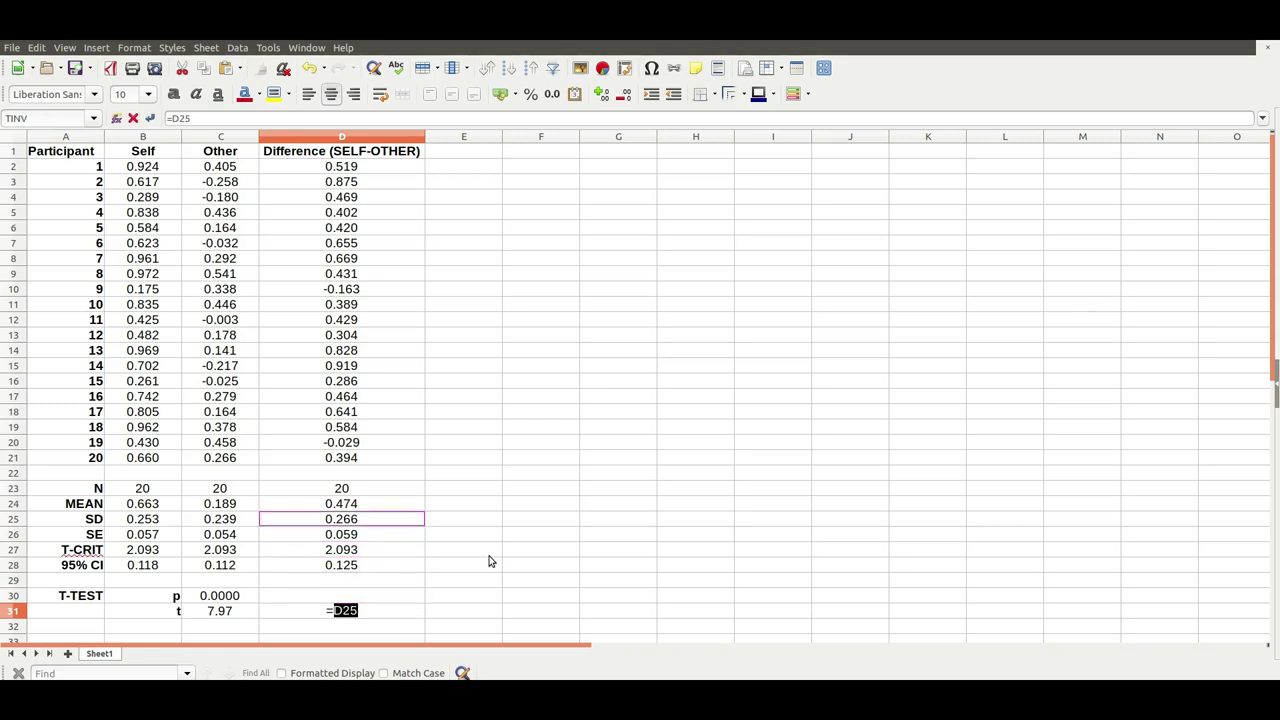
text(/)
key(Down)
key(Down)
key(Down)
key(Up)
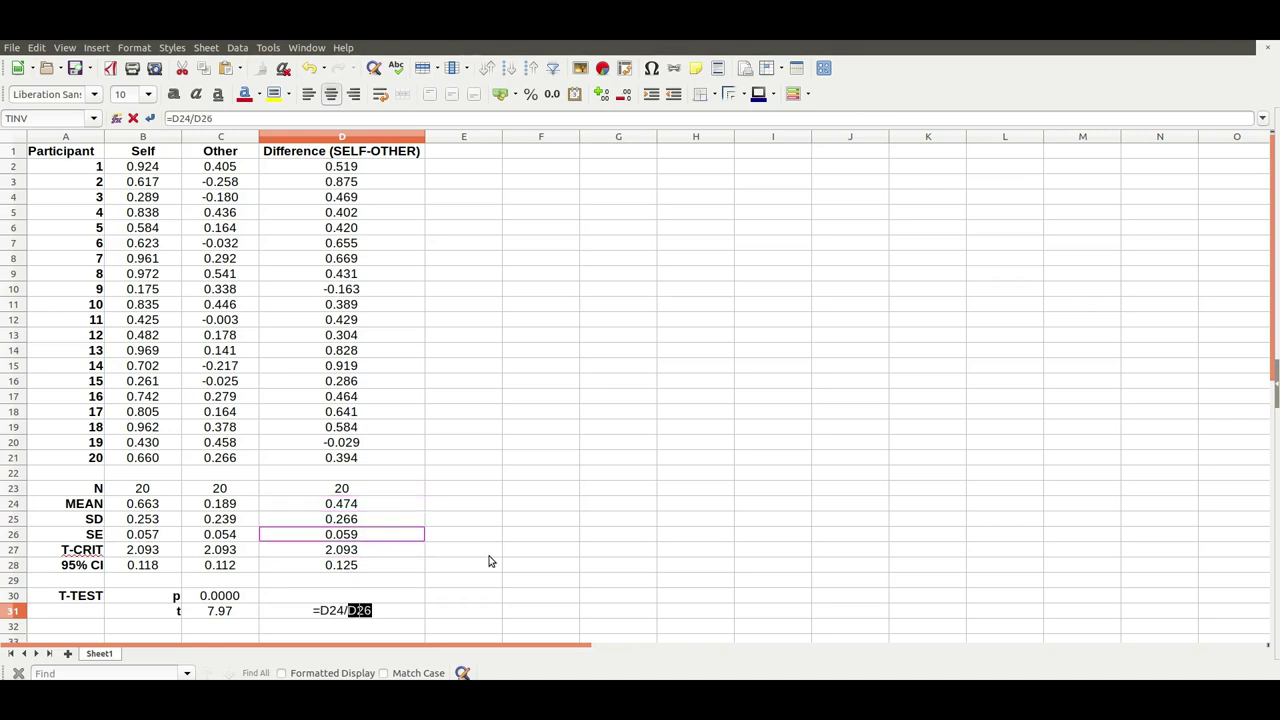
key(Return)
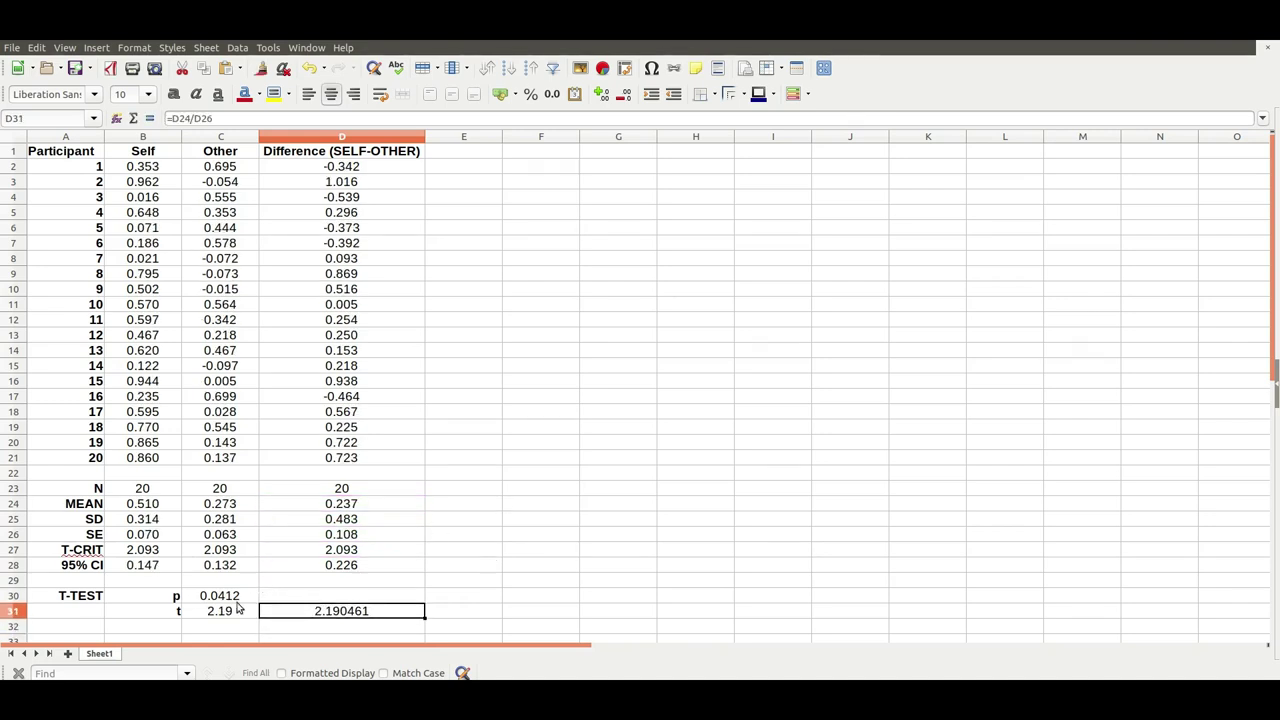
drag(237, 607, 314, 609)
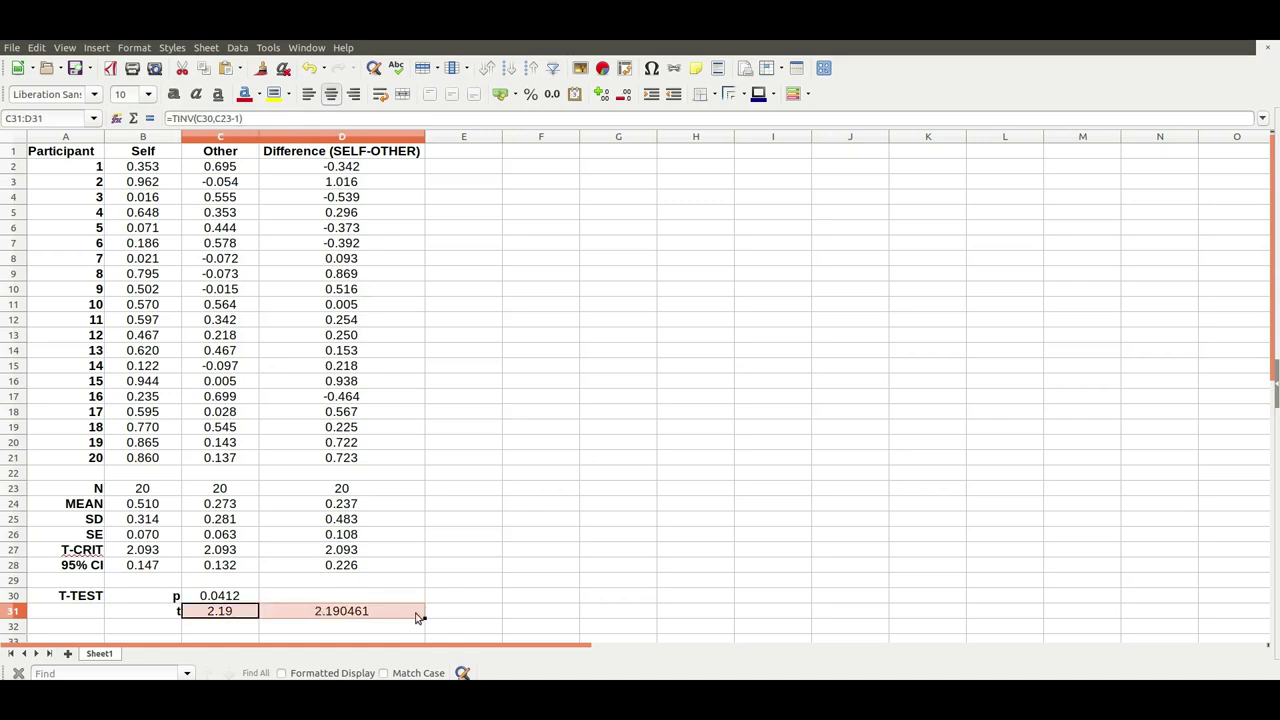
drag(417, 617, 417, 617)
Compute the two-tailed p value for the Difference column in D30 with the formula =TDIST(D31,D23-1,2)
key(Up)
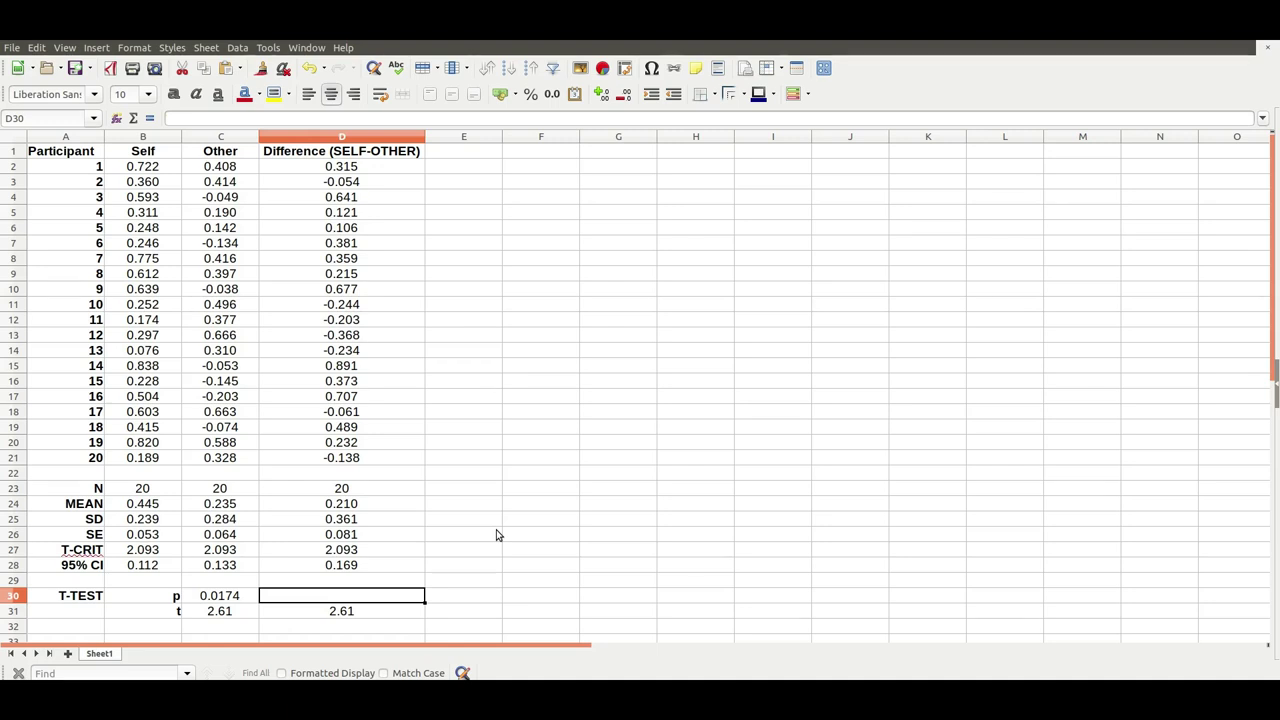
text(=TD)
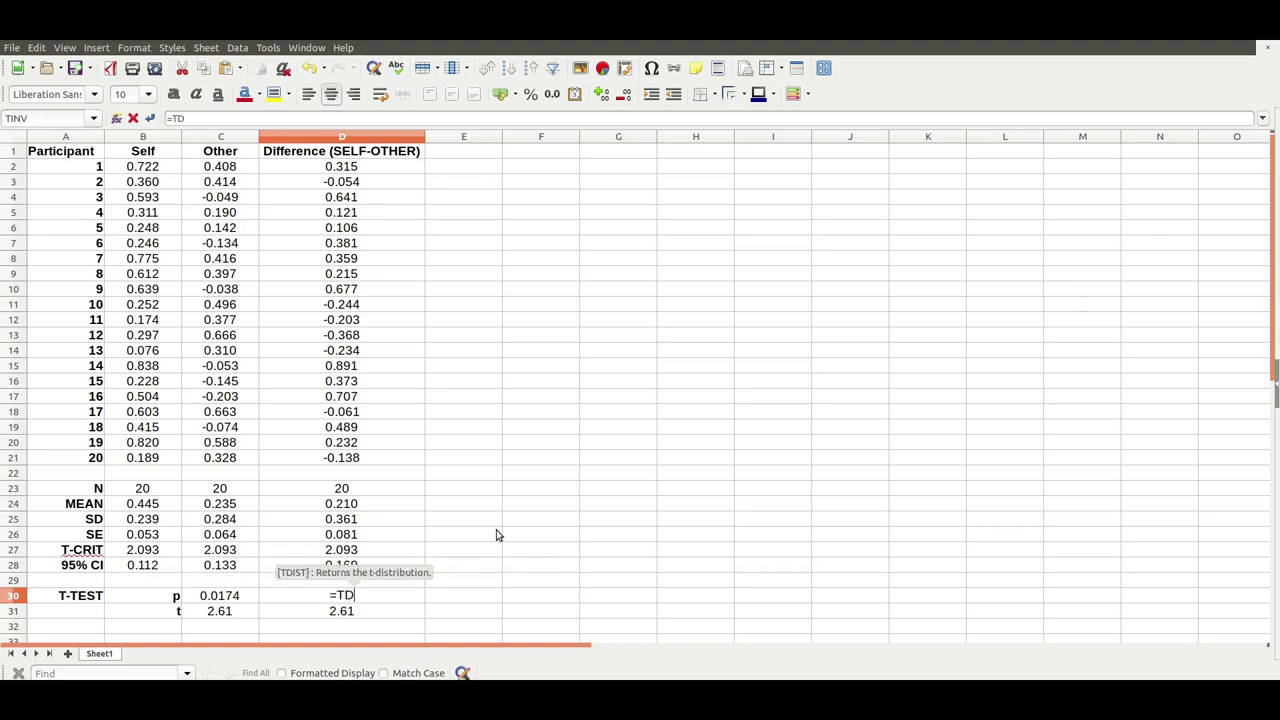
text(IST()
key(Down)
text(,)
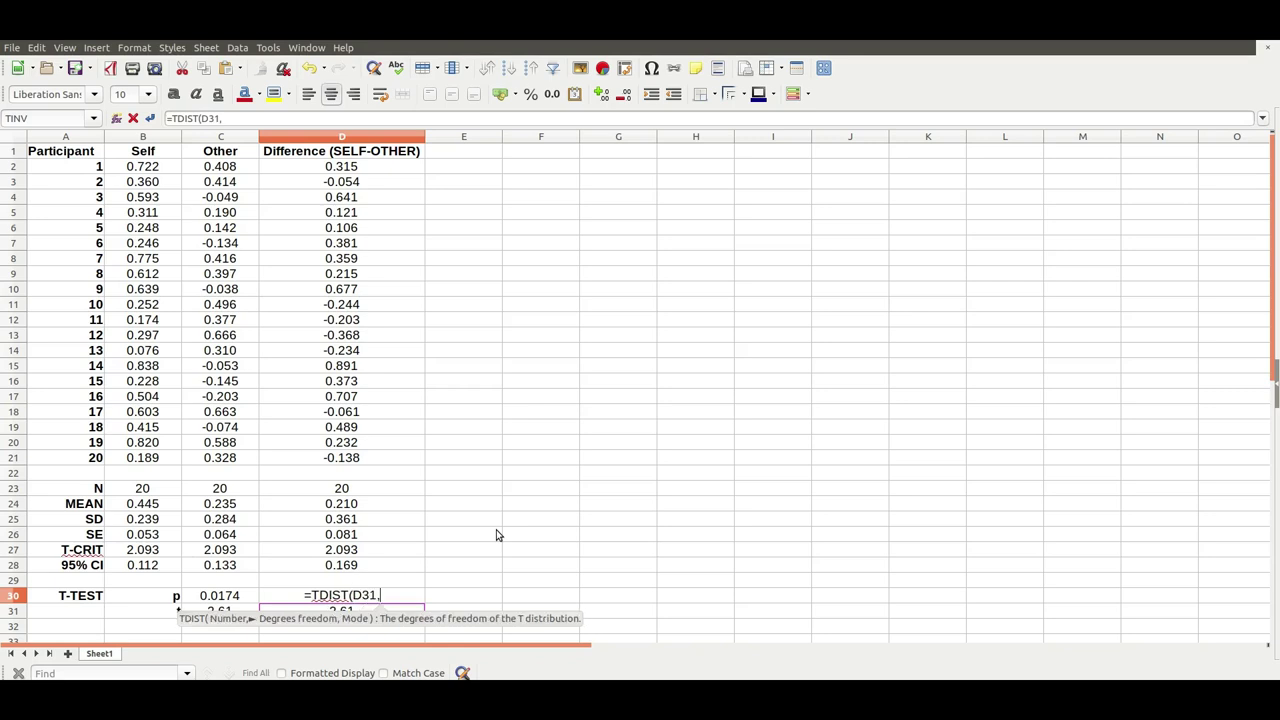
key(Up)
key(Up)
key(Up)
key(Up)
key(Up)
key(Up)
key(Up)
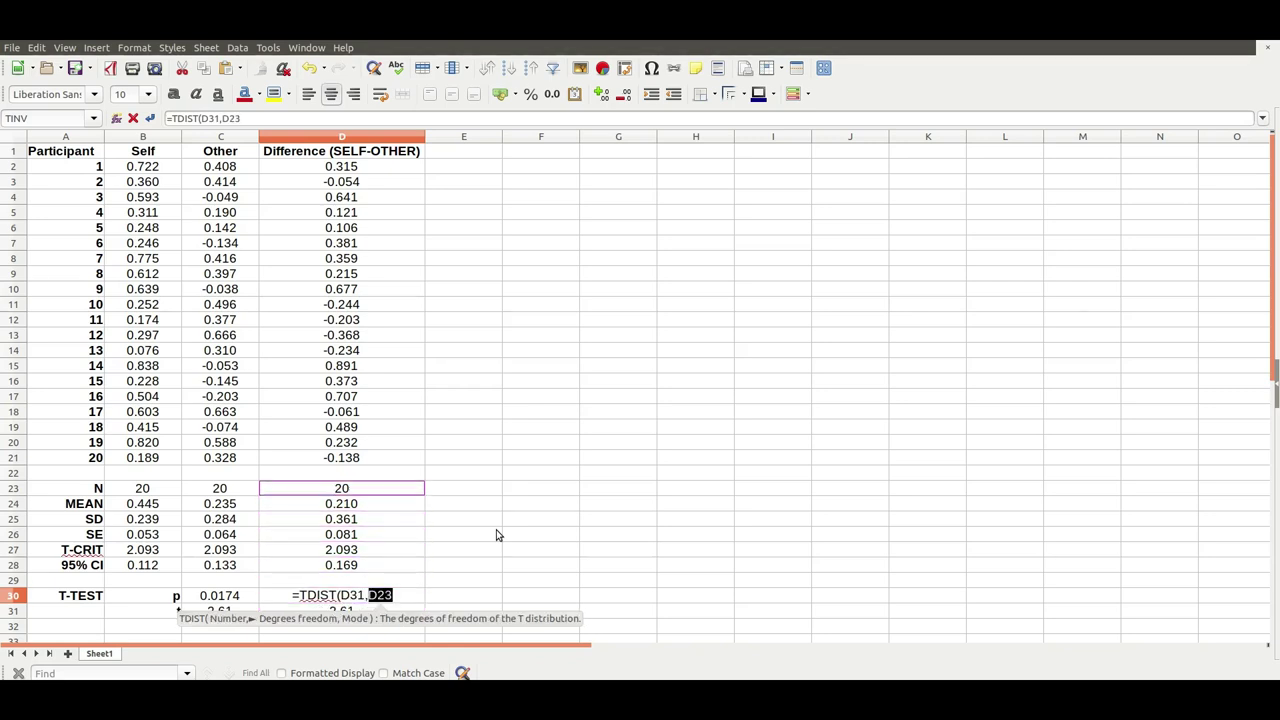
text(-1,)
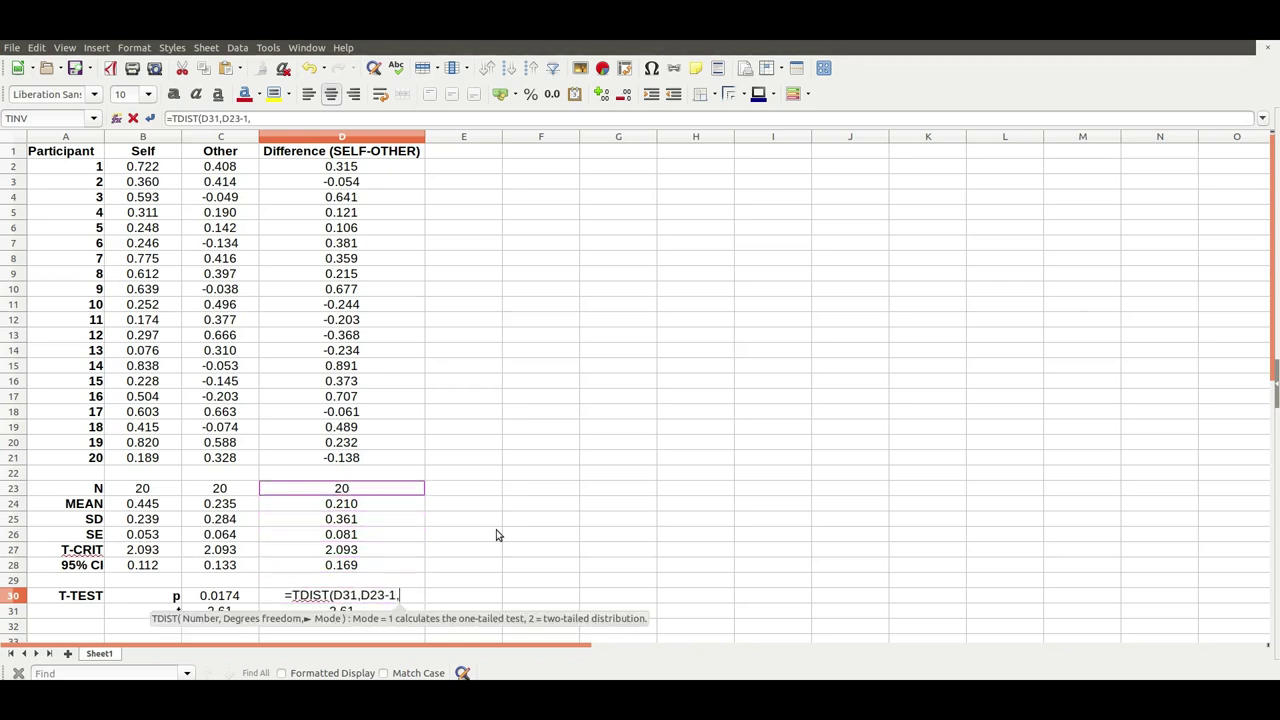
text(2))
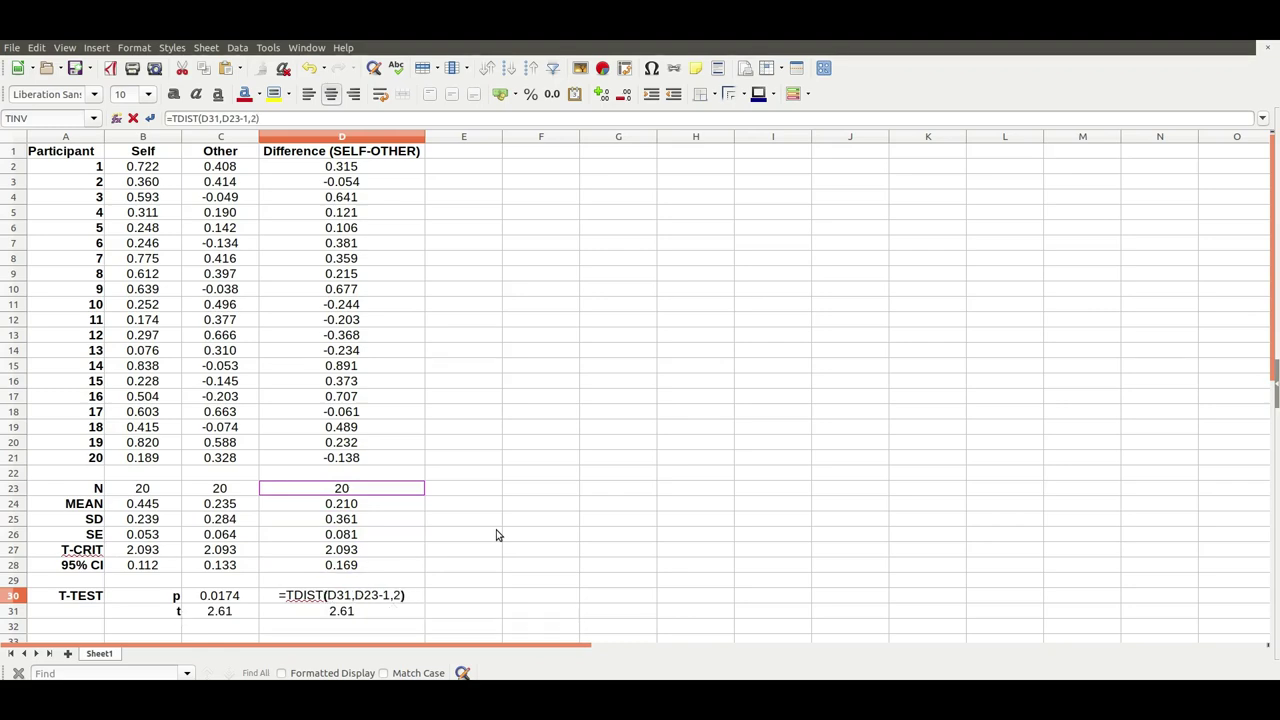
key(Return)
key(Up)
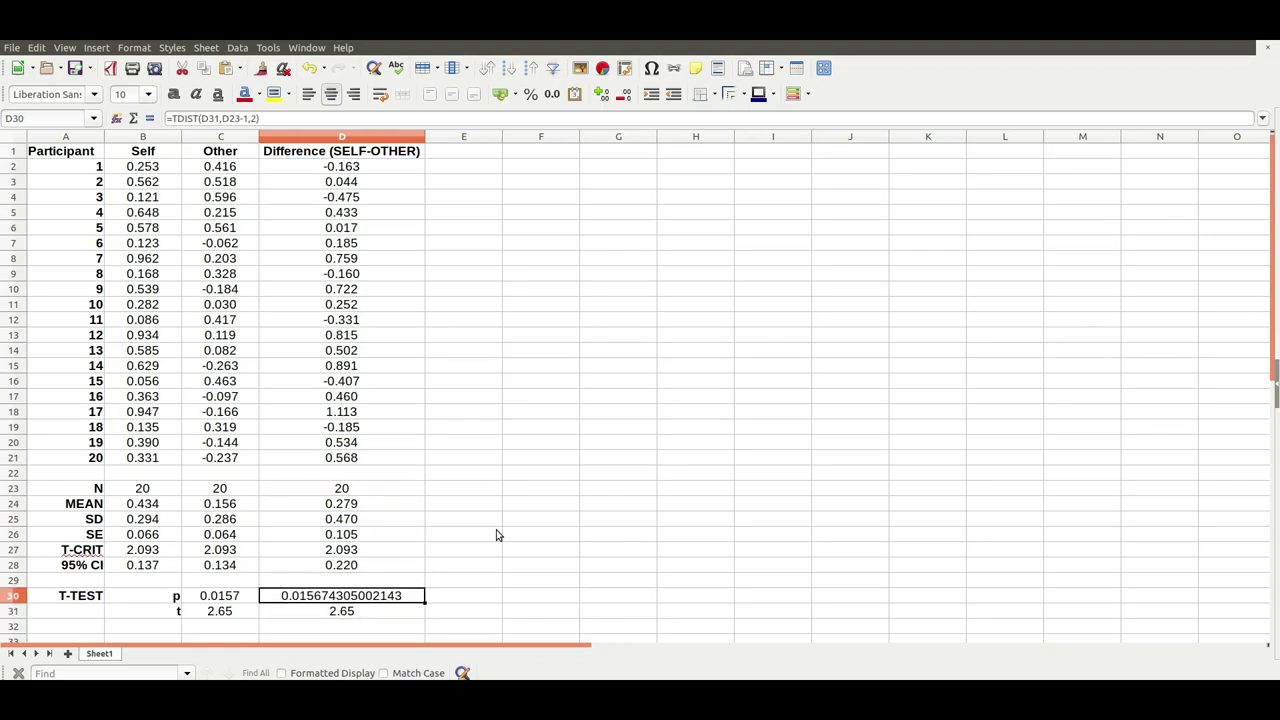
Format the p value in D30 to show four decimal places
click(621, 95)
click(621, 95)
click(621, 95)
click(621, 95)
click(621, 95)
click(621, 95)
click(621, 95)
click(621, 95)
click(621, 95)
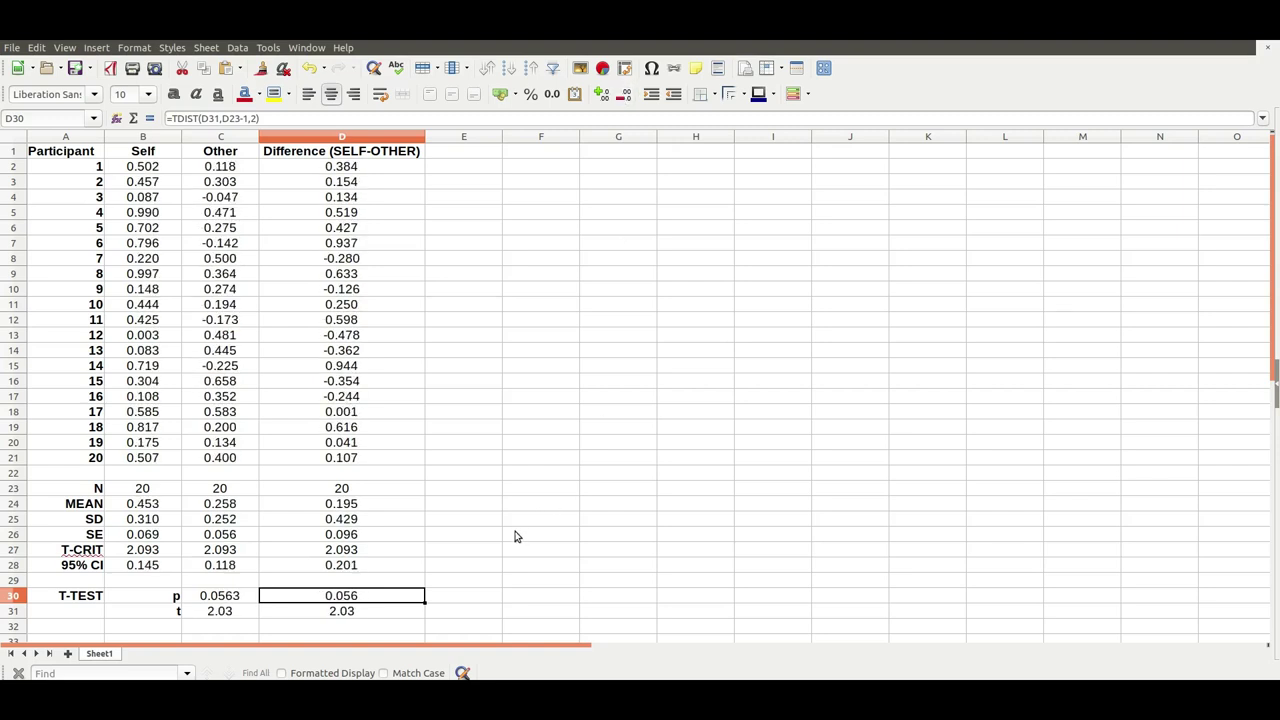
click(601, 95)
Review the Self, Other and Difference data and compare the t-test results in C30:C31 with those in D30:D31
drag(220, 596, 340, 611)
drag(143, 172, 211, 578)
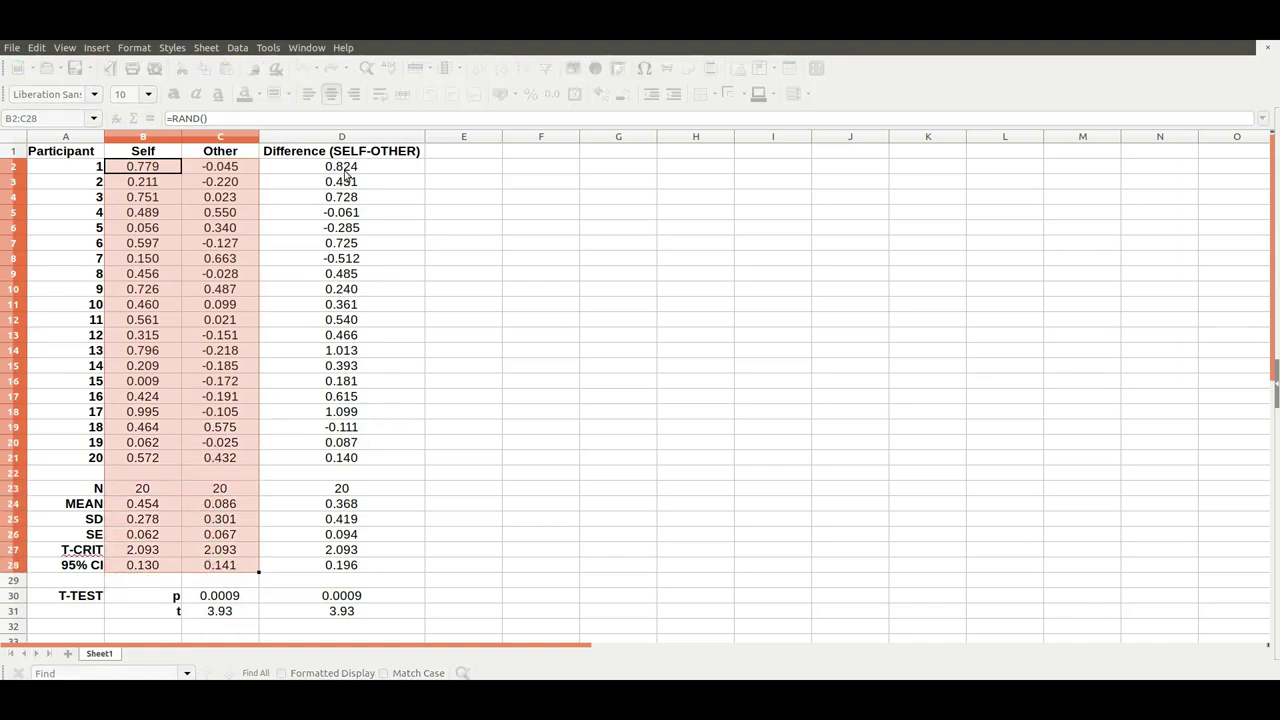
drag(343, 172, 342, 553)
click(341, 596)
mouse_move(220, 596)
mouse_down()
mouse_move(325, 623)
mouse_move(230, 616)
mouse_up()
drag(345, 600, 343, 622)
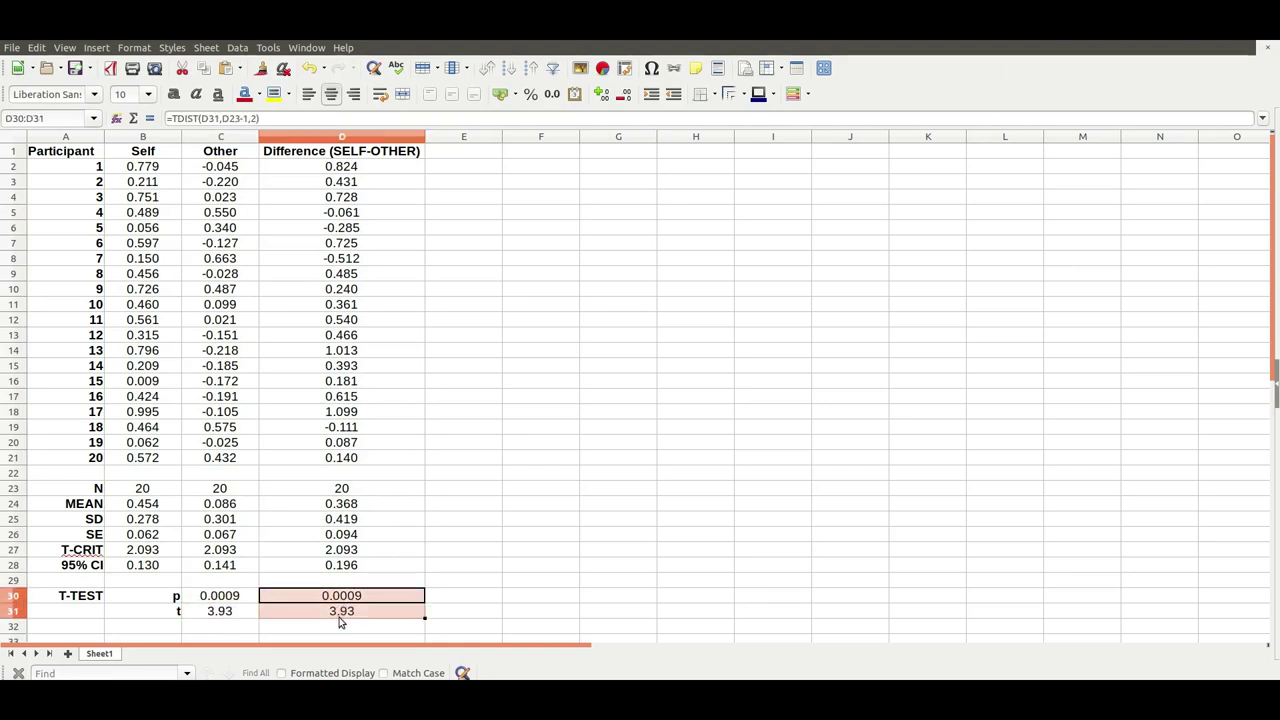
click(436, 614)
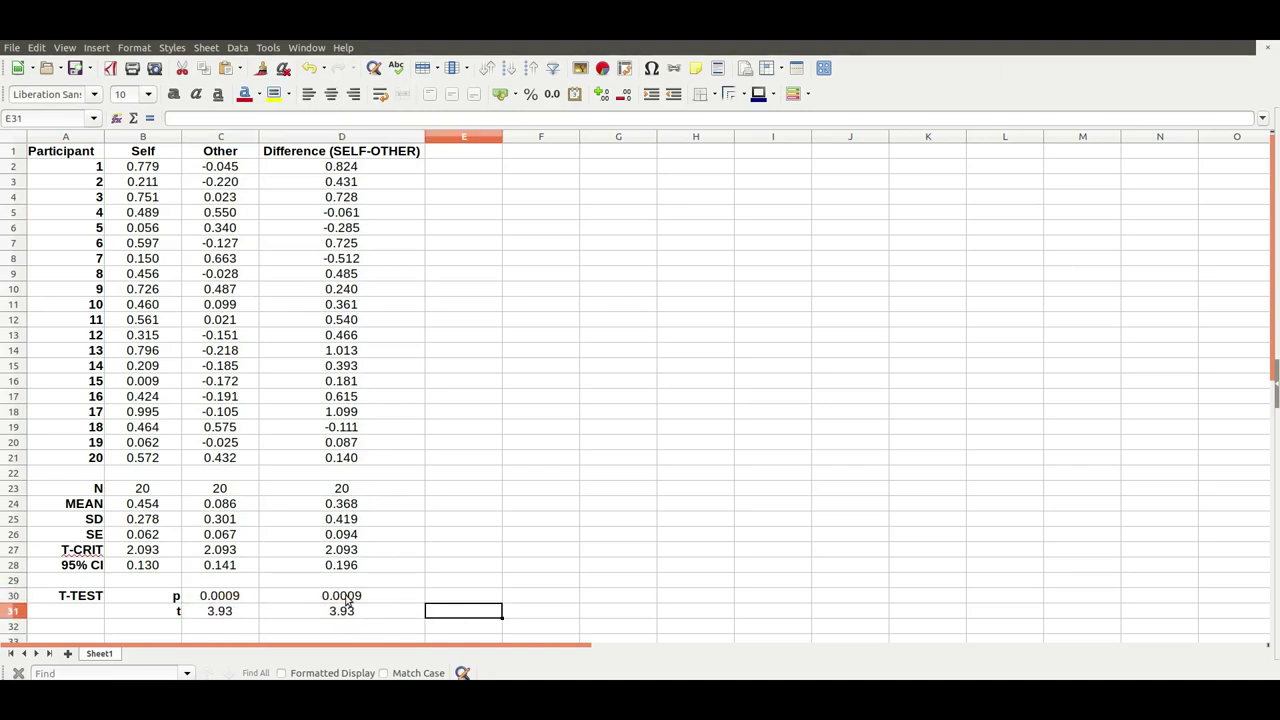